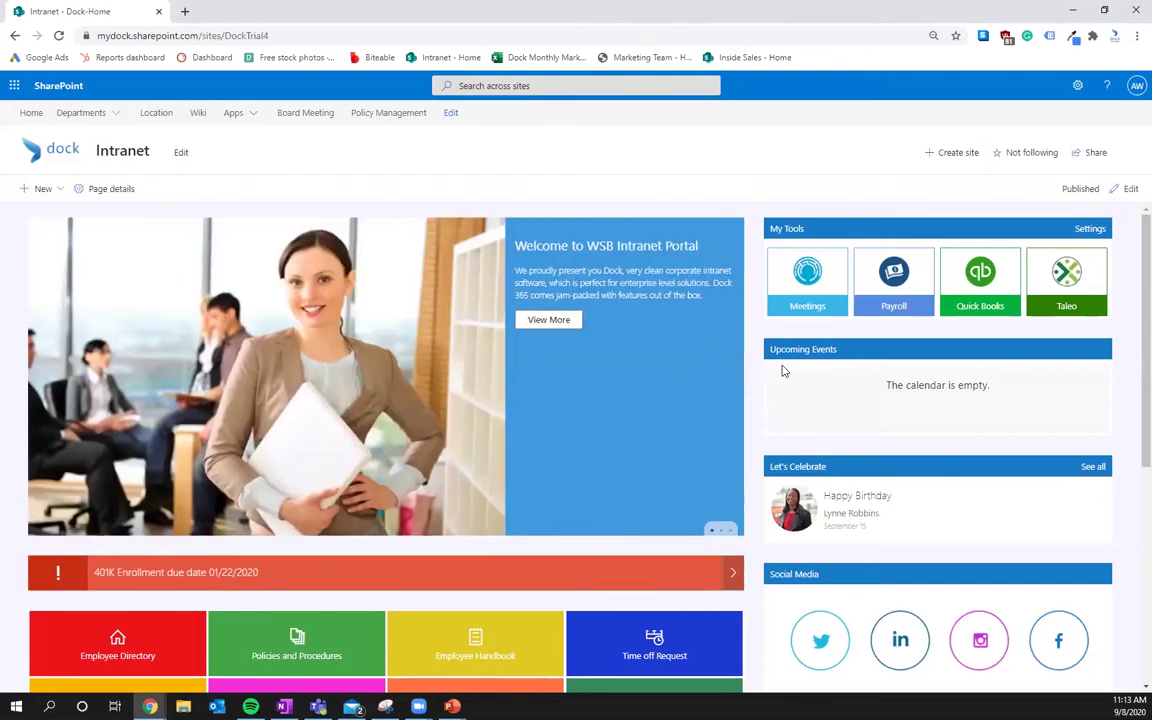
- Open the intranet's Wiki page and look through its full list of articles
click(199, 115)
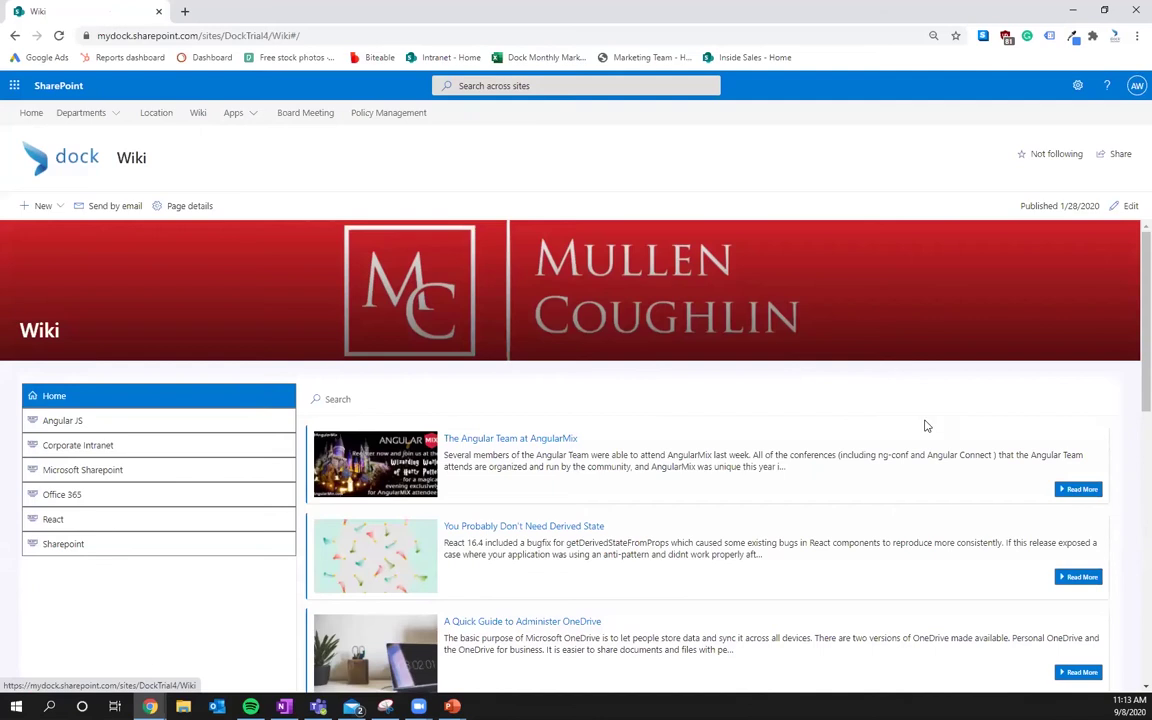
scroll(810, 400, down, 3)
scroll(850, 380, up, 3)
scroll(750, 380, down, 2)
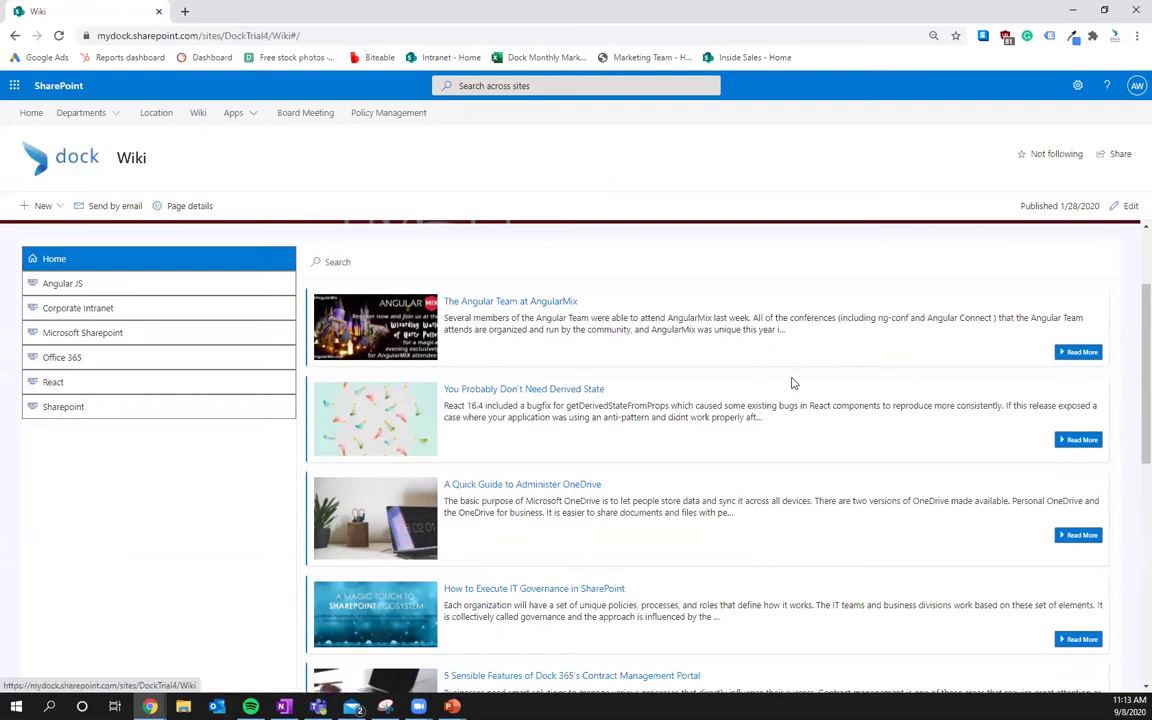
scroll(797, 395, down, 8)
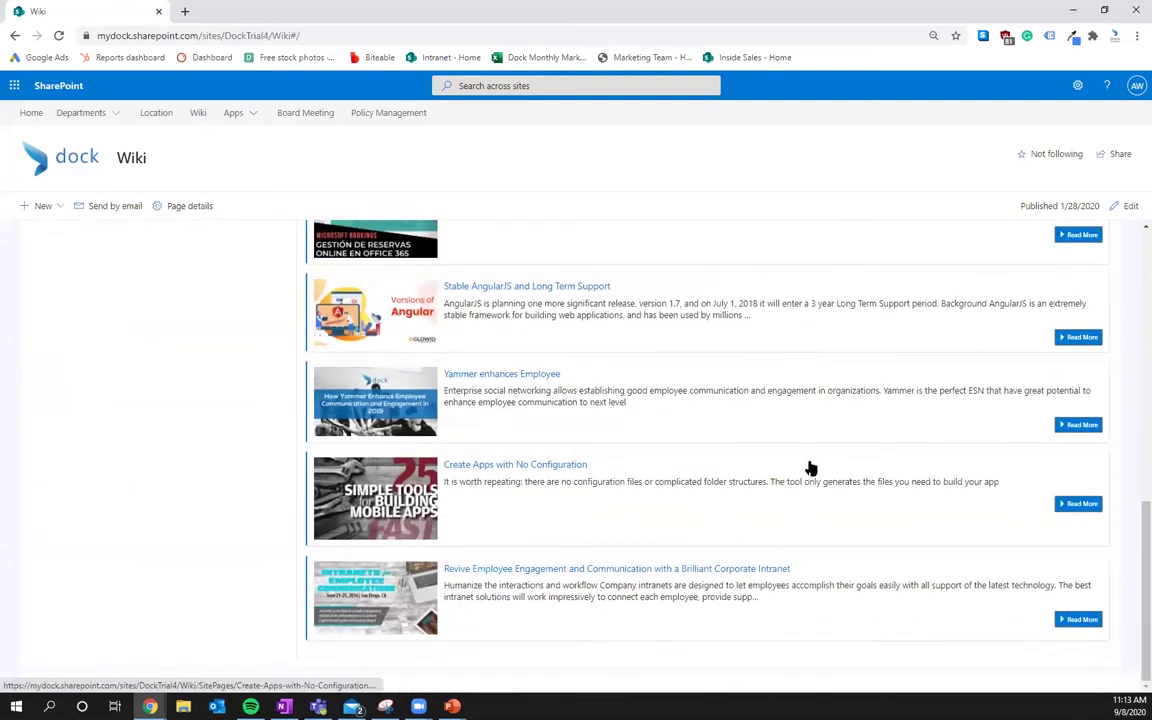
scroll(769, 493, up, 1)
scroll(769, 493, up, 10)
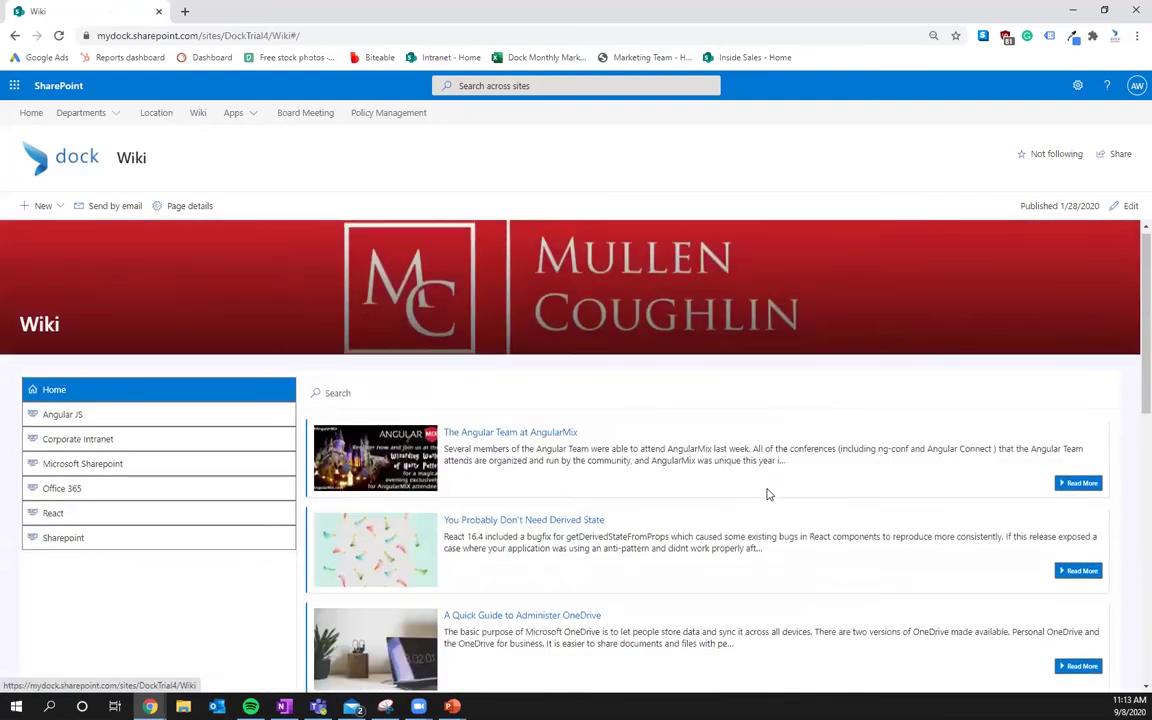
- Browse the wiki articles by category: Angular JS, Corporate Intranet, Microsoft Sharepoint, Office 365, React and Sharepoint
click(73, 421)
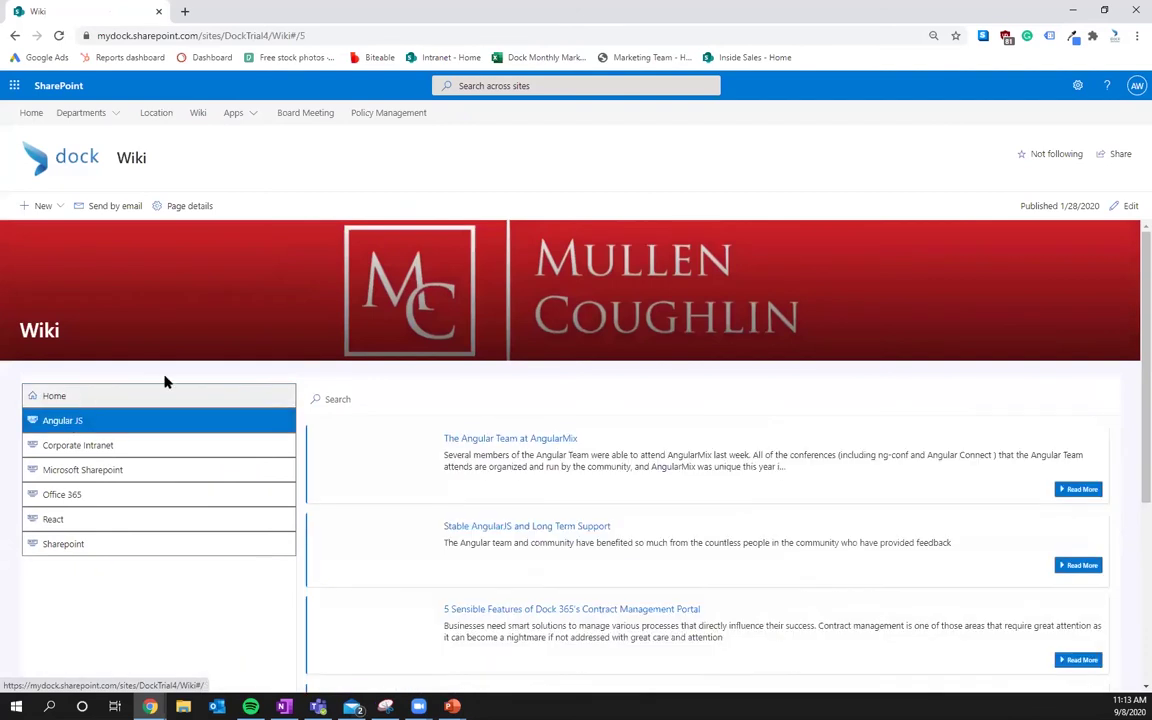
scroll(600, 360, down, 2)
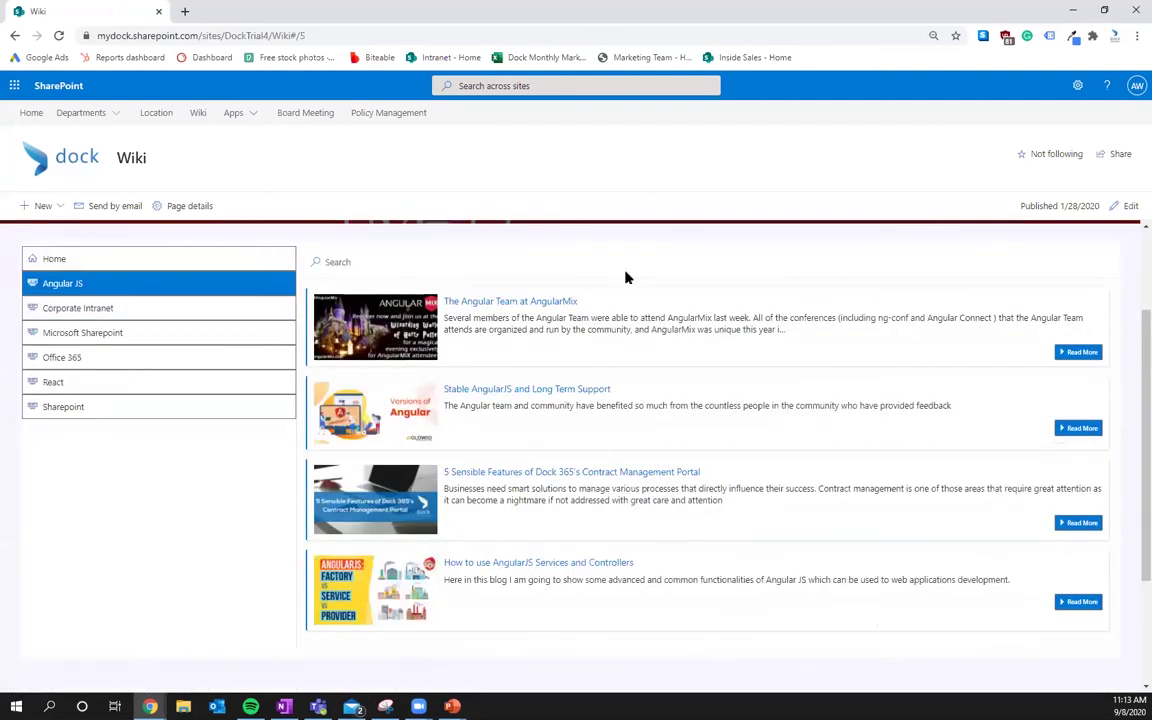
click(110, 309)
click(60, 336)
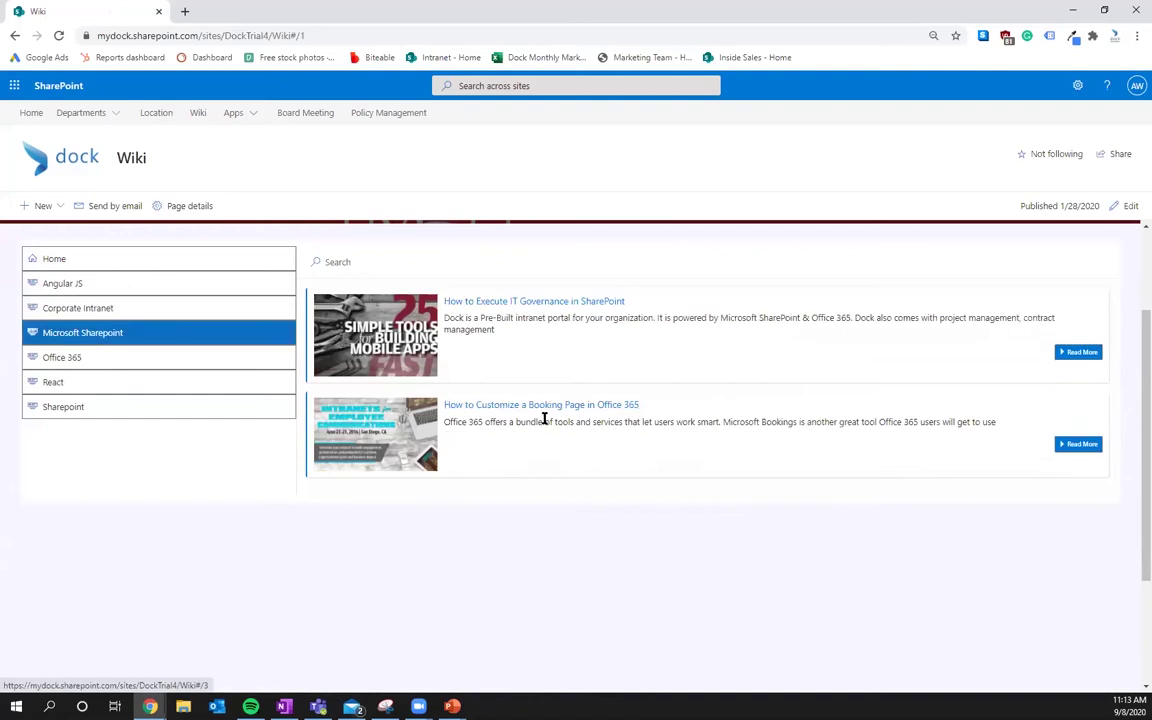
click(93, 362)
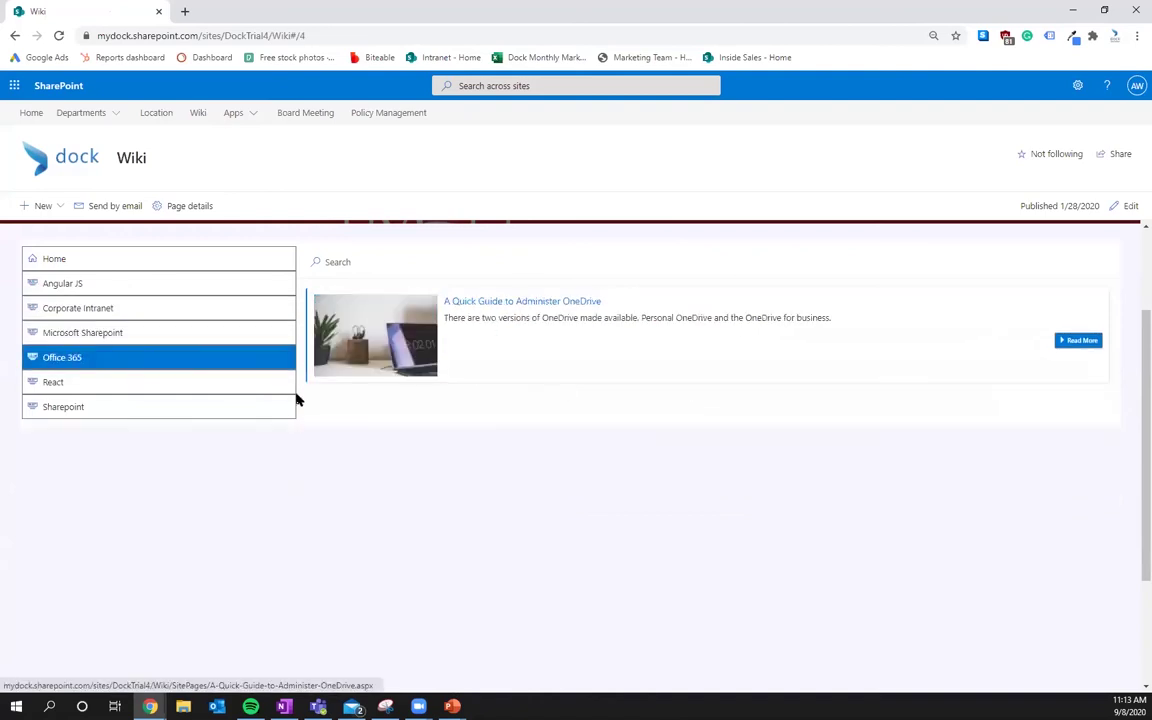
click(100, 385)
click(120, 406)
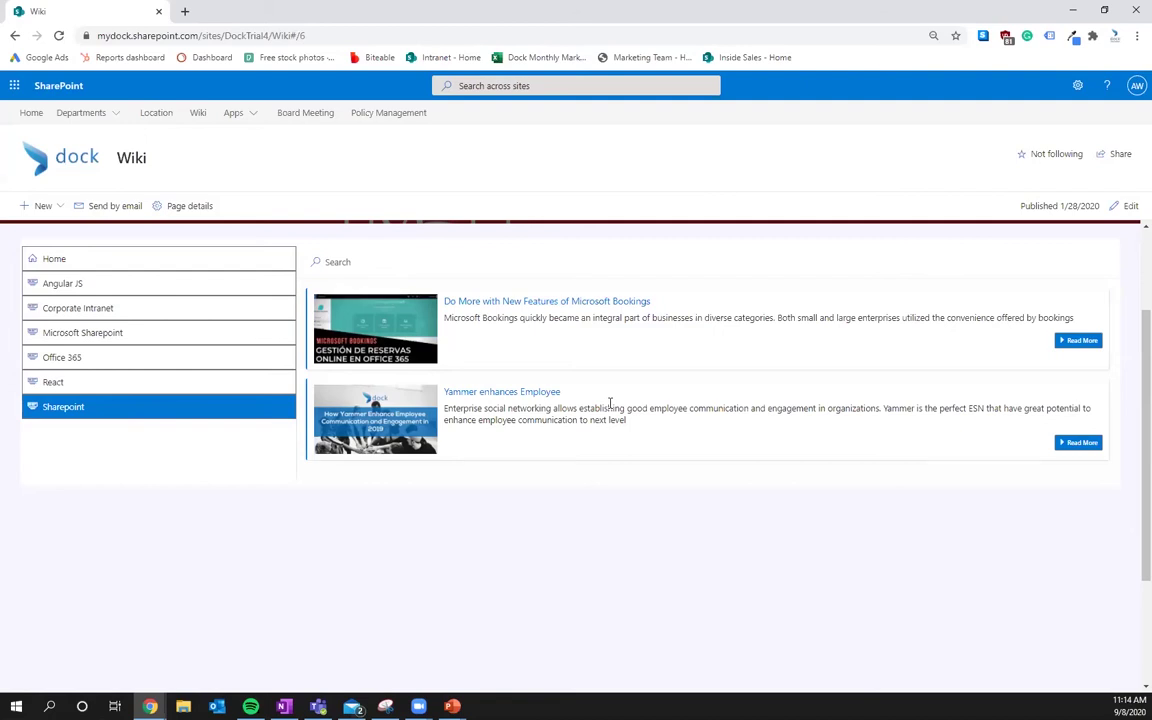
click(14, 85)
click(14, 85)
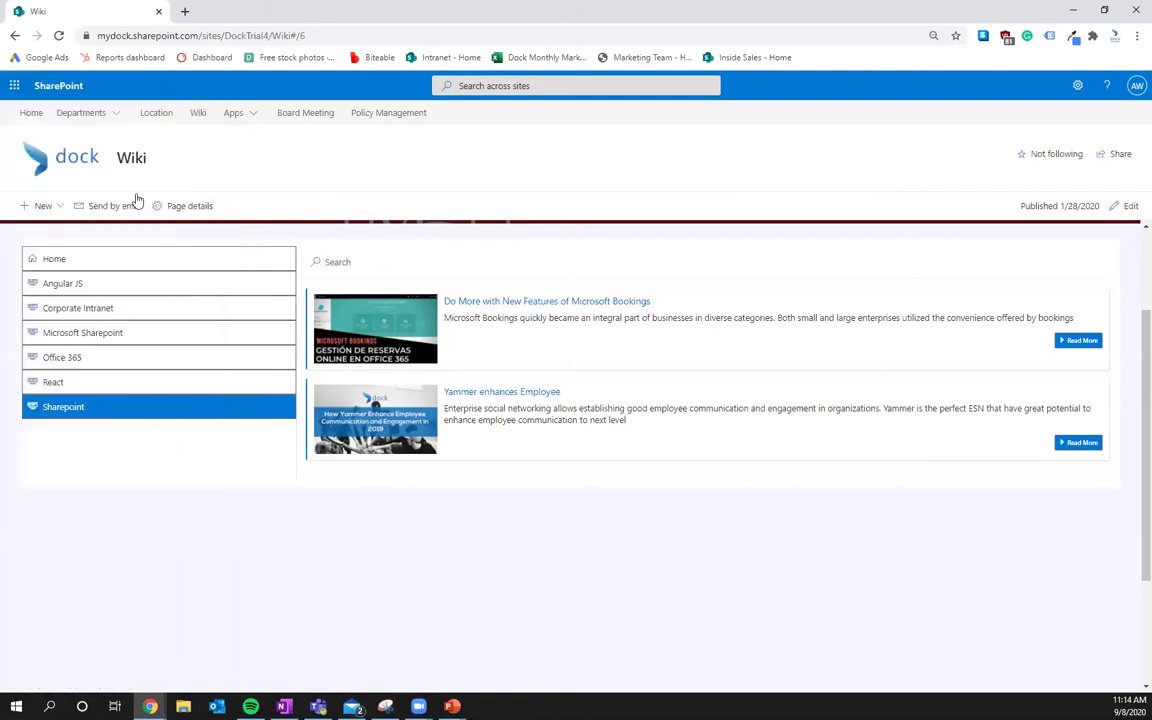
- Return to the intranet home page and start creating a new site of the Team site type
click(31, 113)
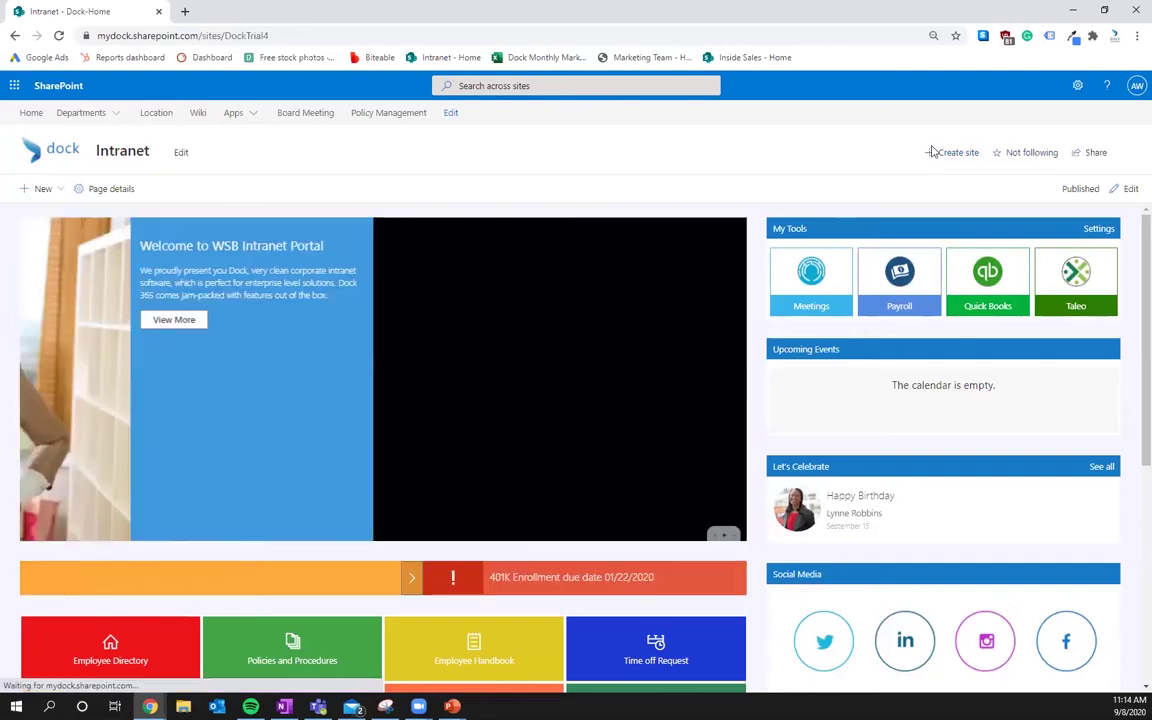
click(934, 153)
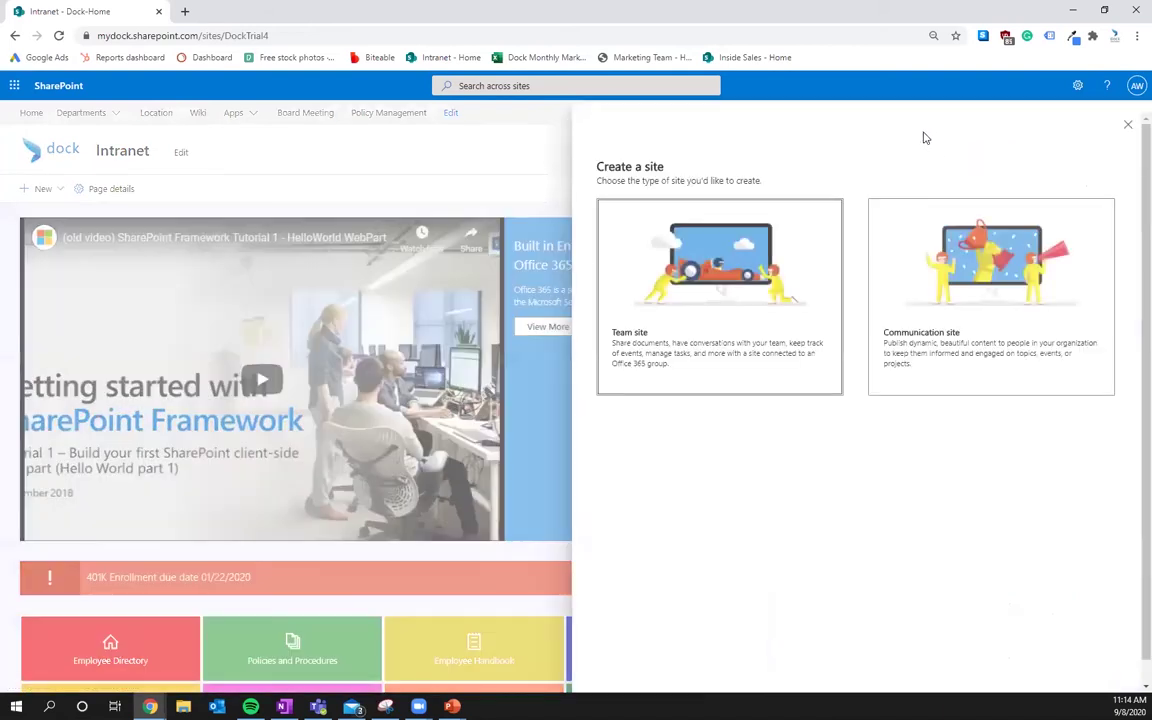
click(701, 305)
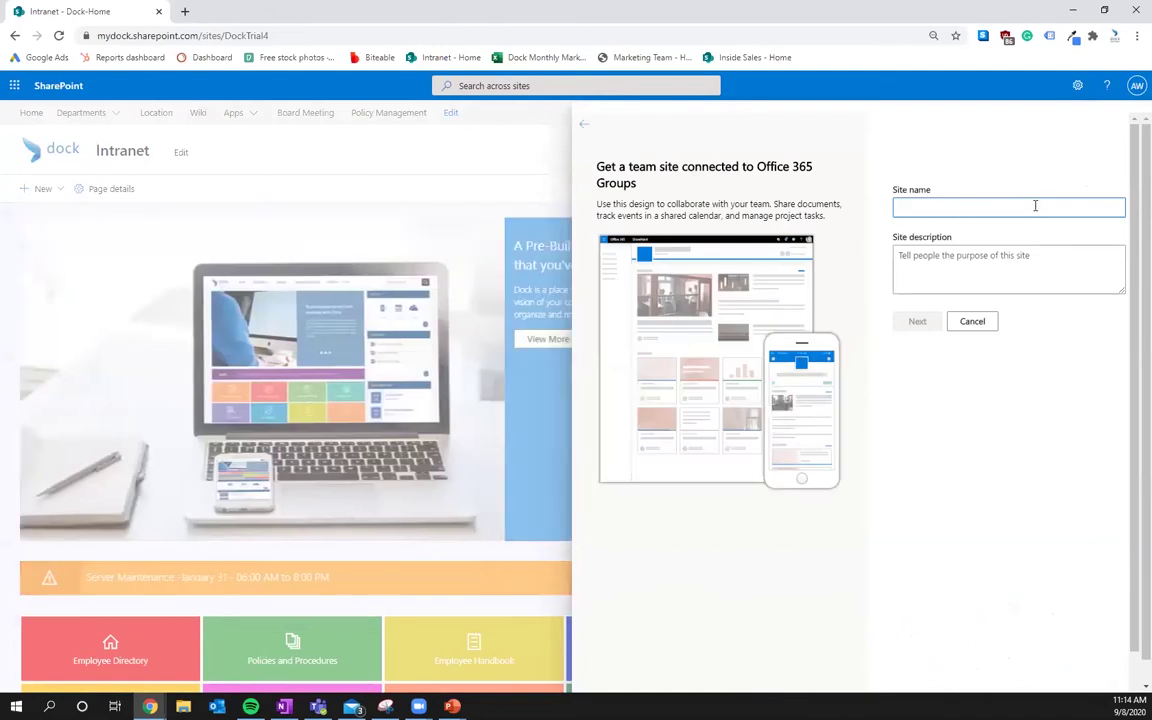
- Name the site Team Wiki Bravo and finish creating it without adding owners or members
text(Team )
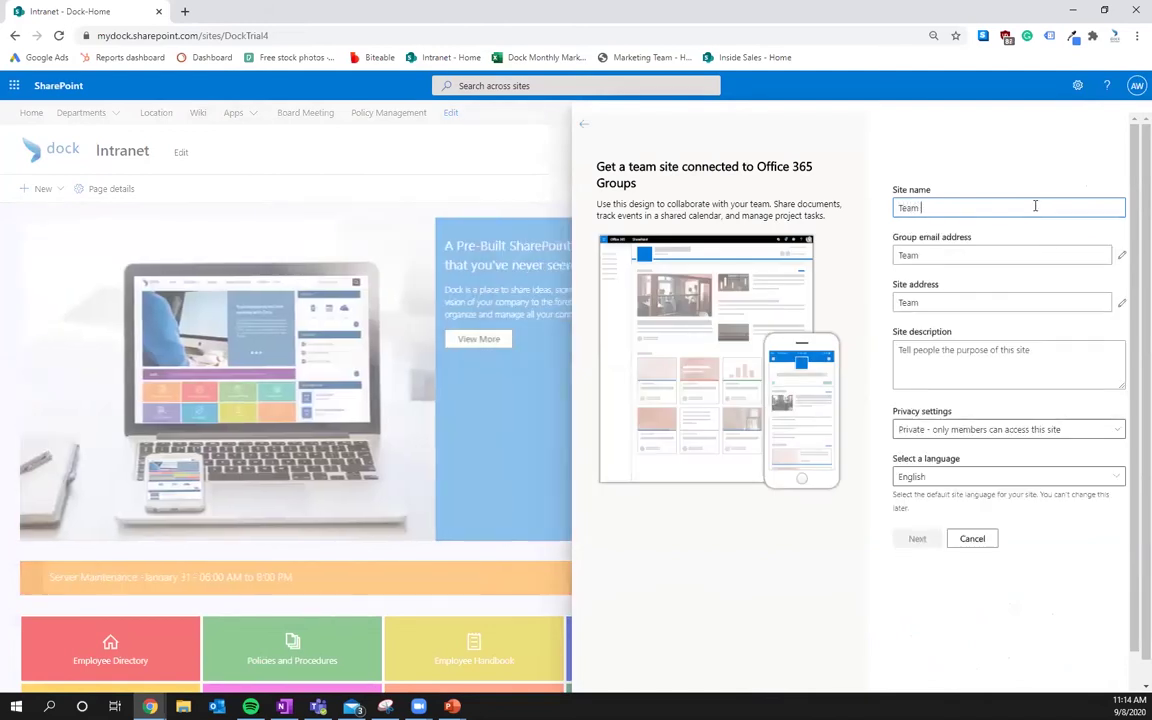
text(Wolo)
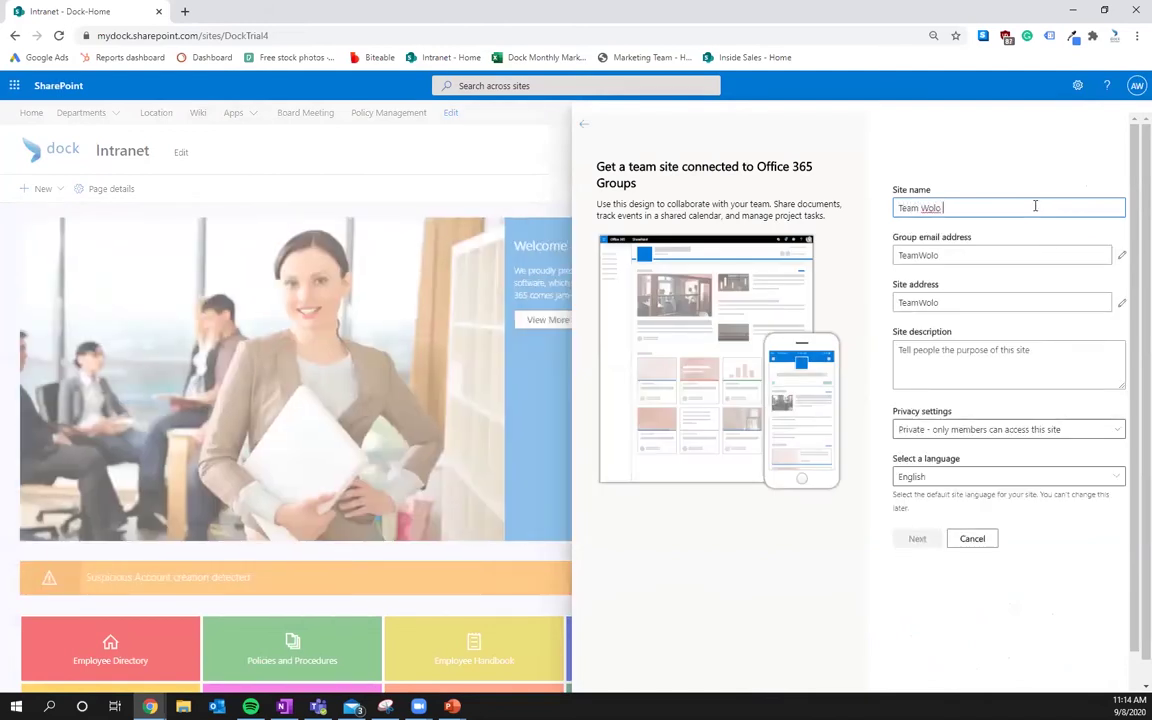
key(BackSpace)
key(BackSpace)
key(BackSpace)
text(iki)
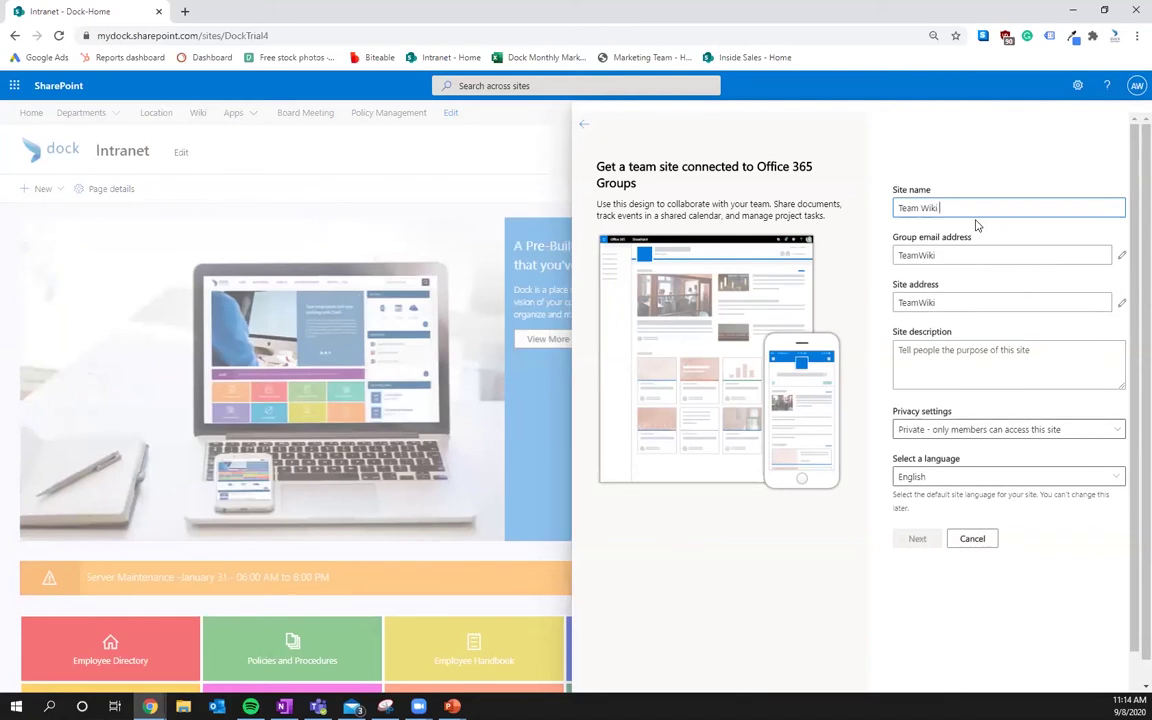
text( Bravo)
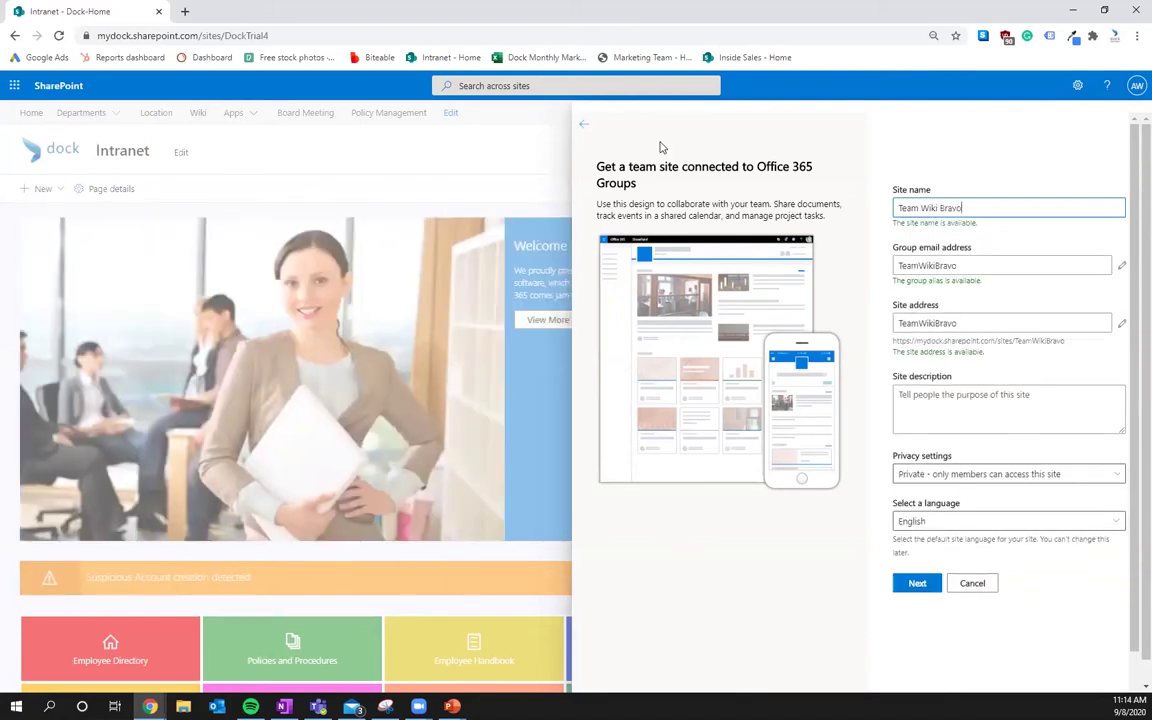
click(916, 582)
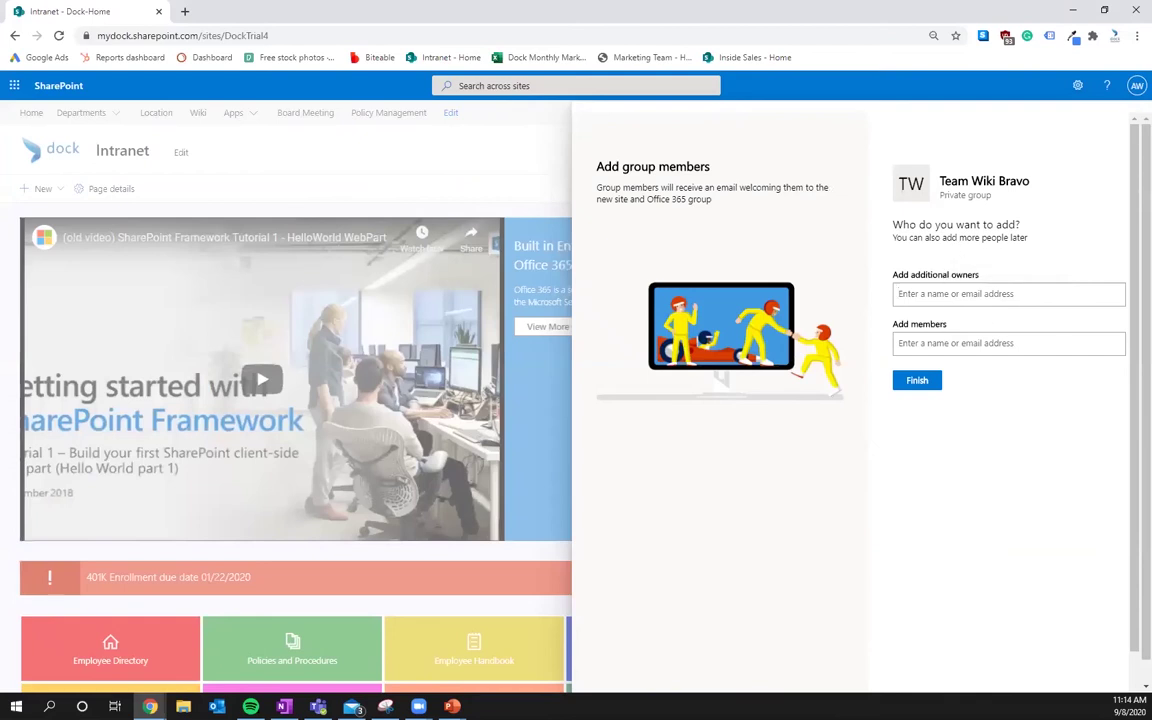
click(915, 391)
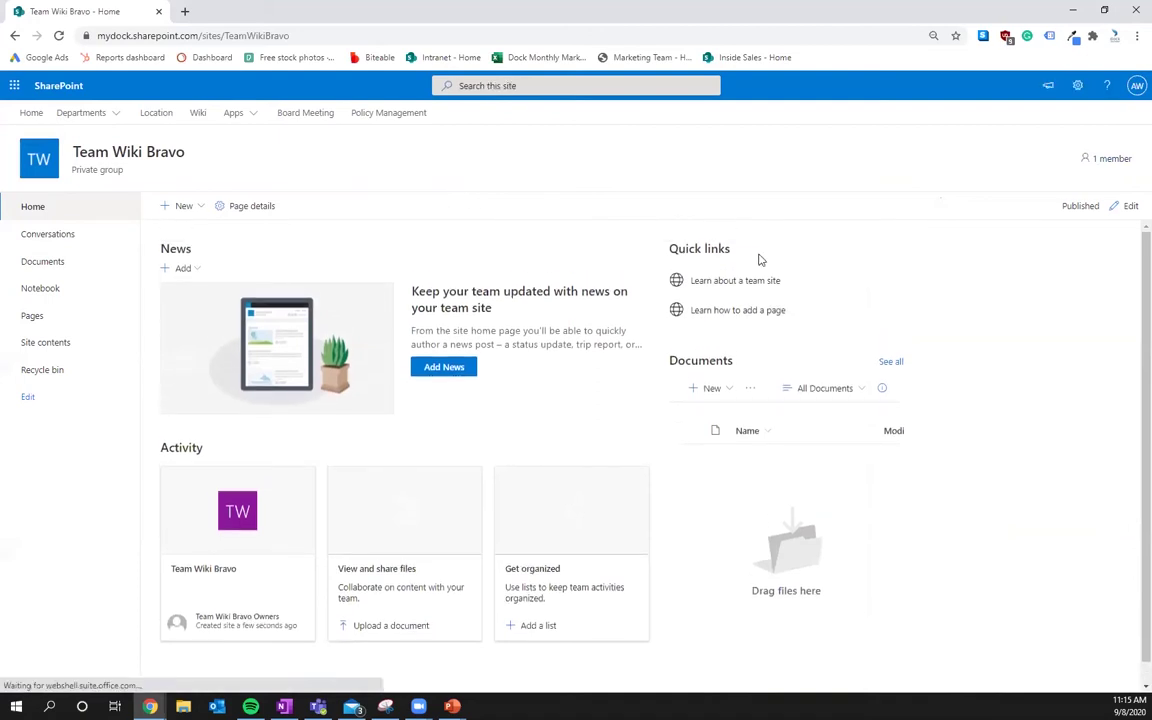
- Open the Site Pages library from the site contents of Team Wiki Bravo
click(1077, 85)
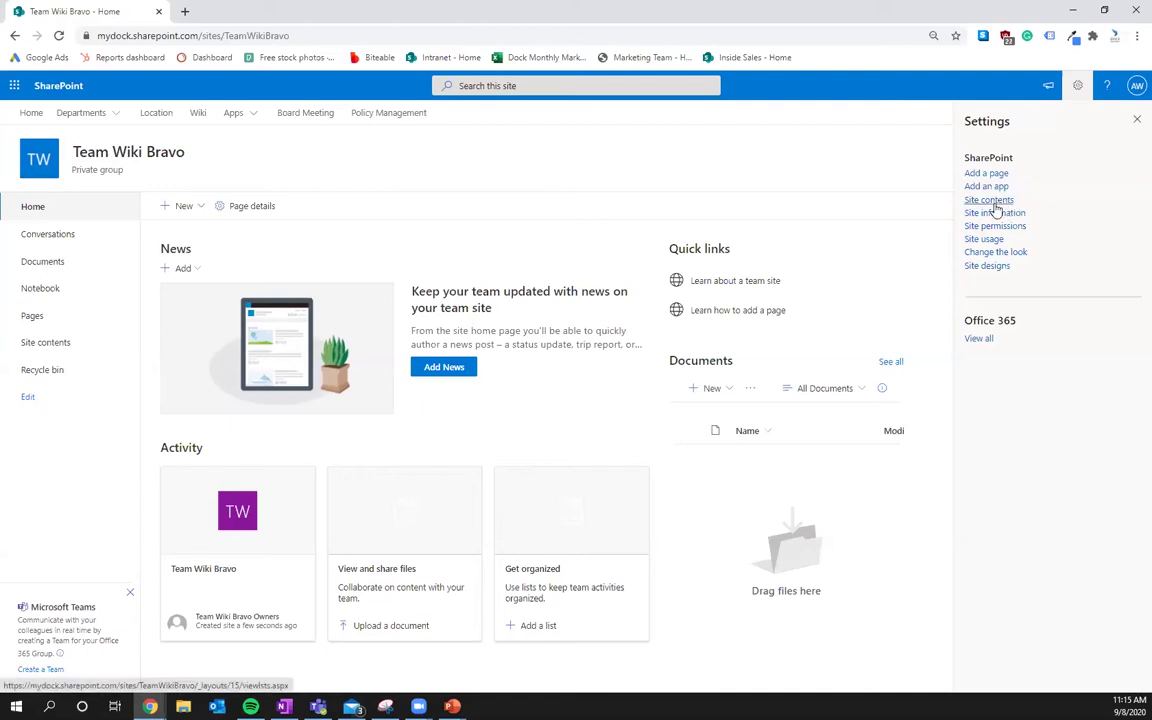
click(995, 203)
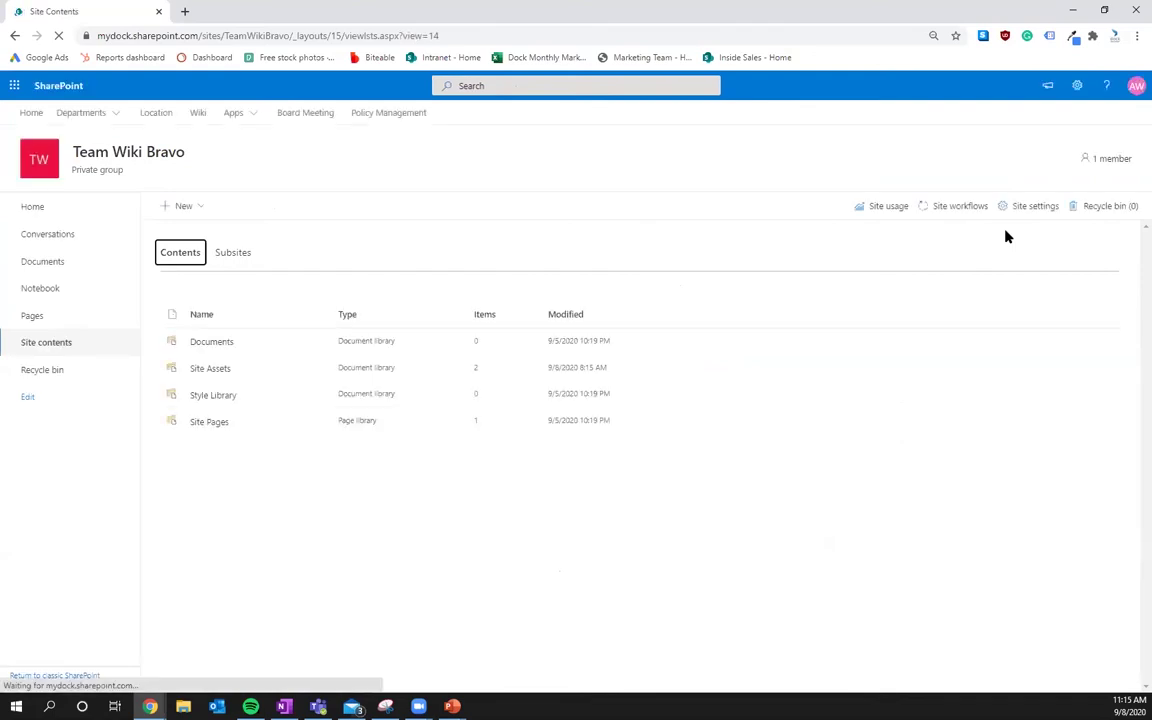
click(196, 424)
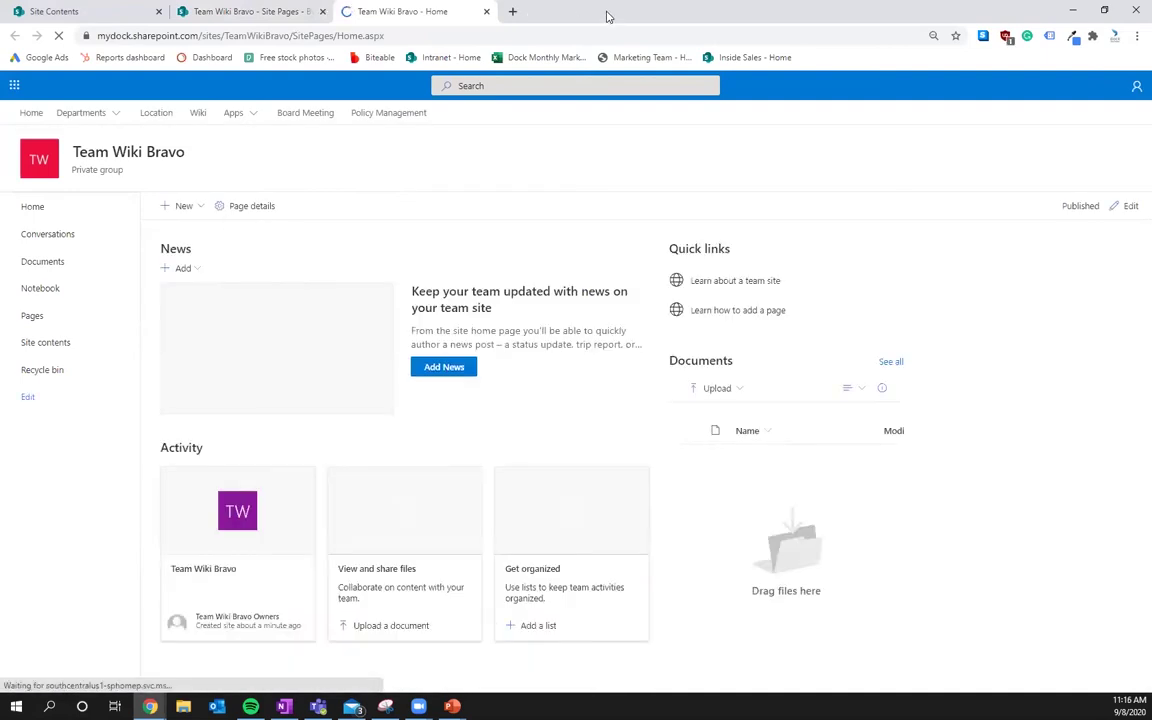
key(ctrl+w)
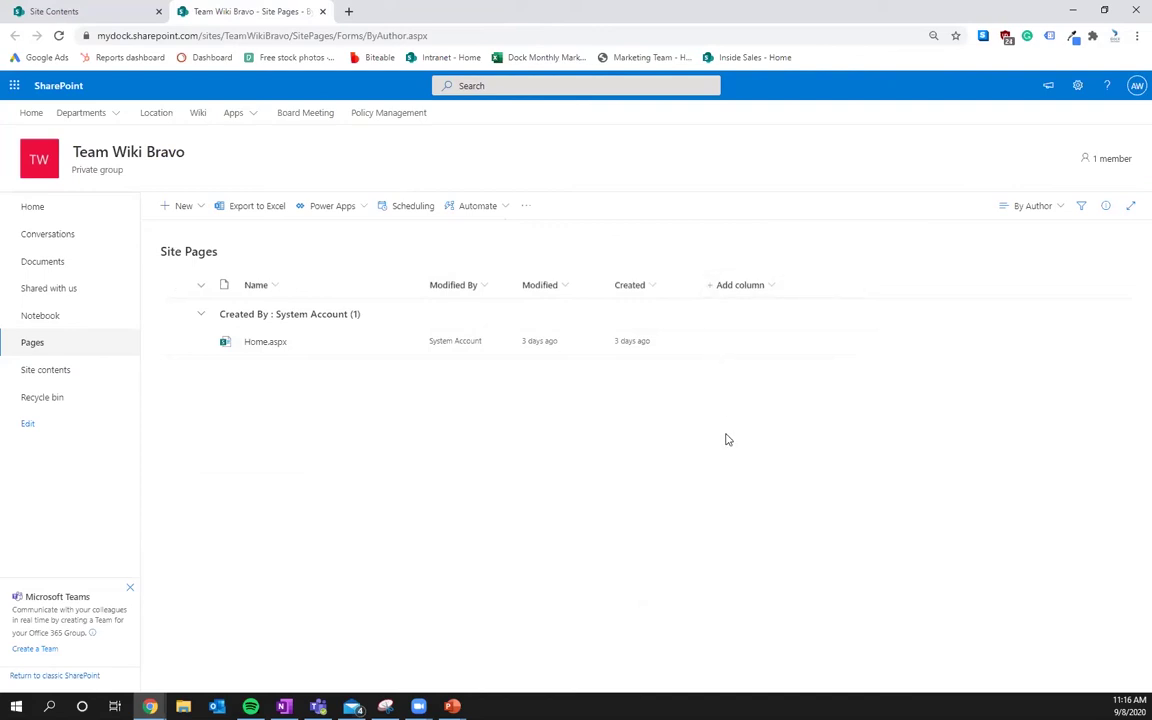
- Start a new Choice column in the Site Pages library and name it Department
click(730, 290)
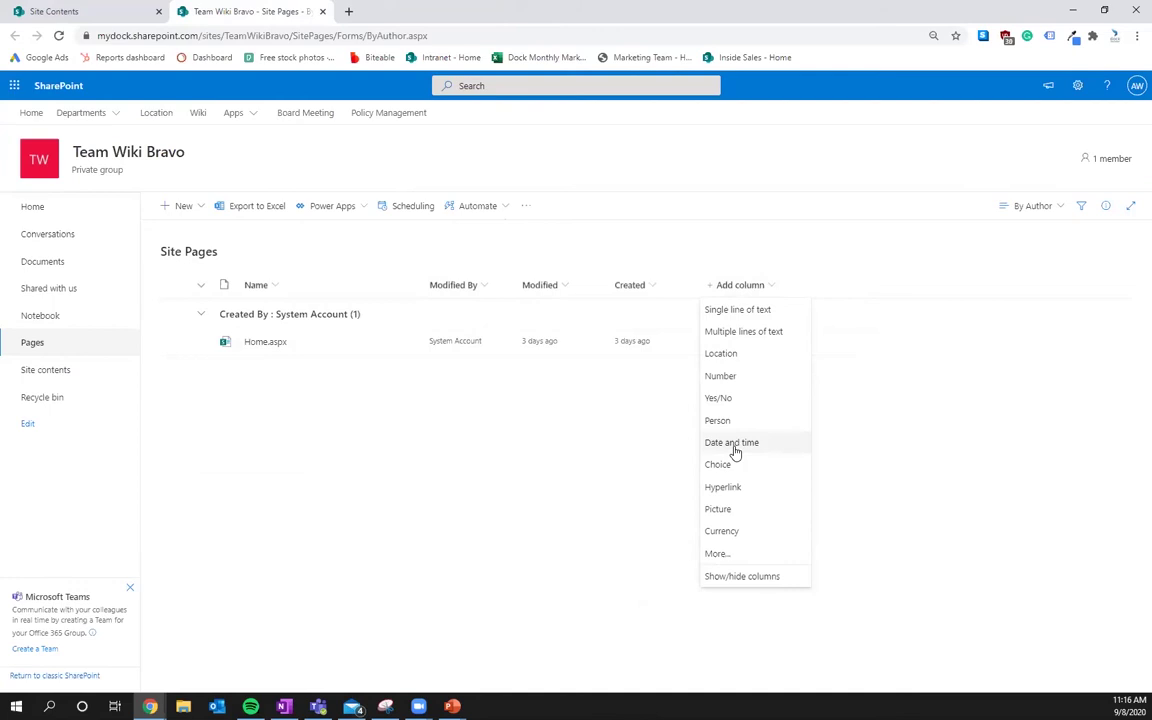
click(722, 466)
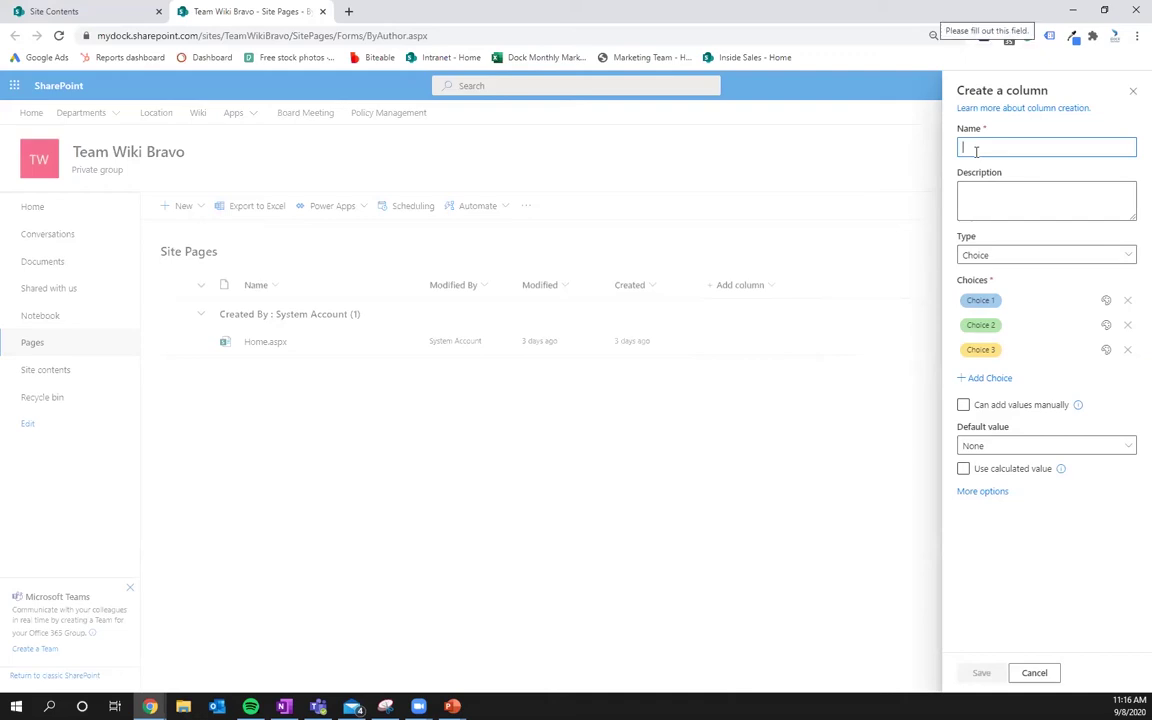
text(Departmen)
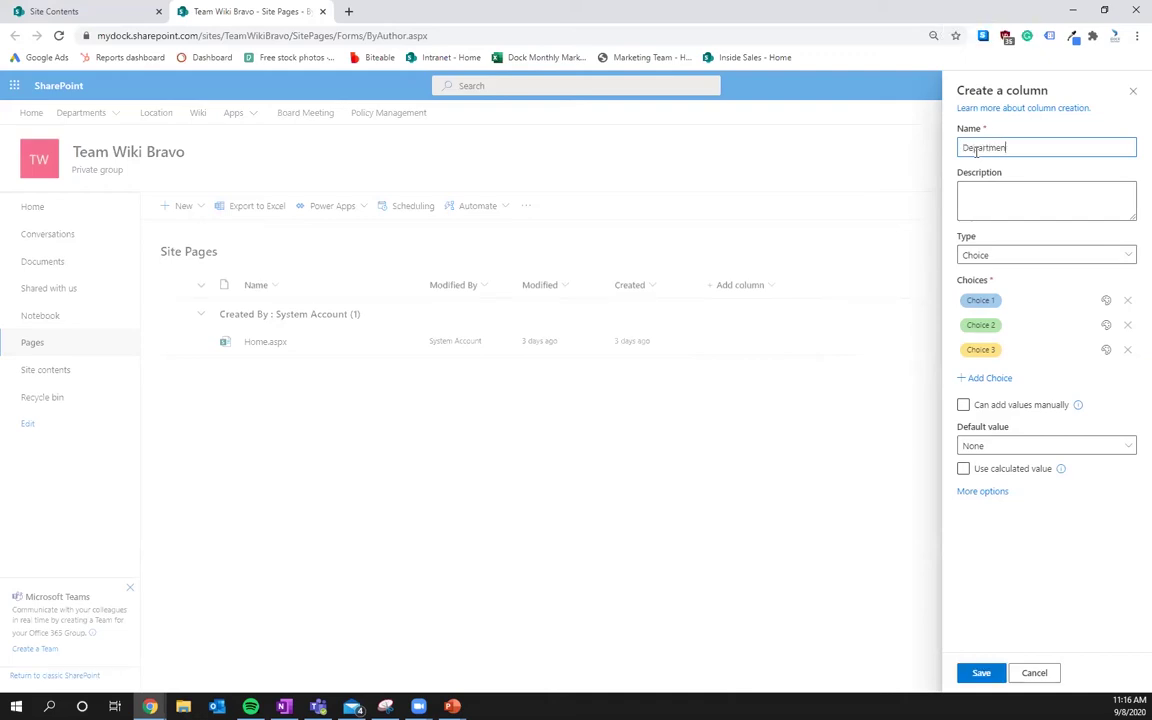
text(t)
click(1029, 198)
click(1018, 259)
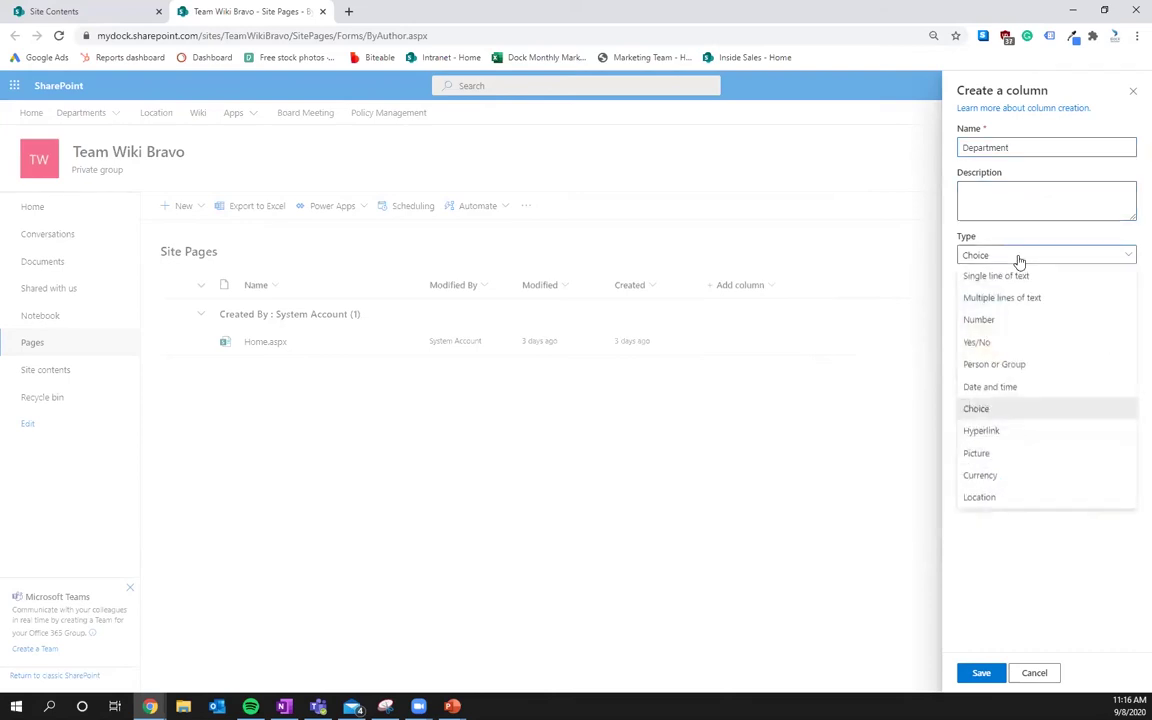
click(1019, 260)
- Define the Department column's four choices as Admin, HR, Marketing and Sales
click(979, 302)
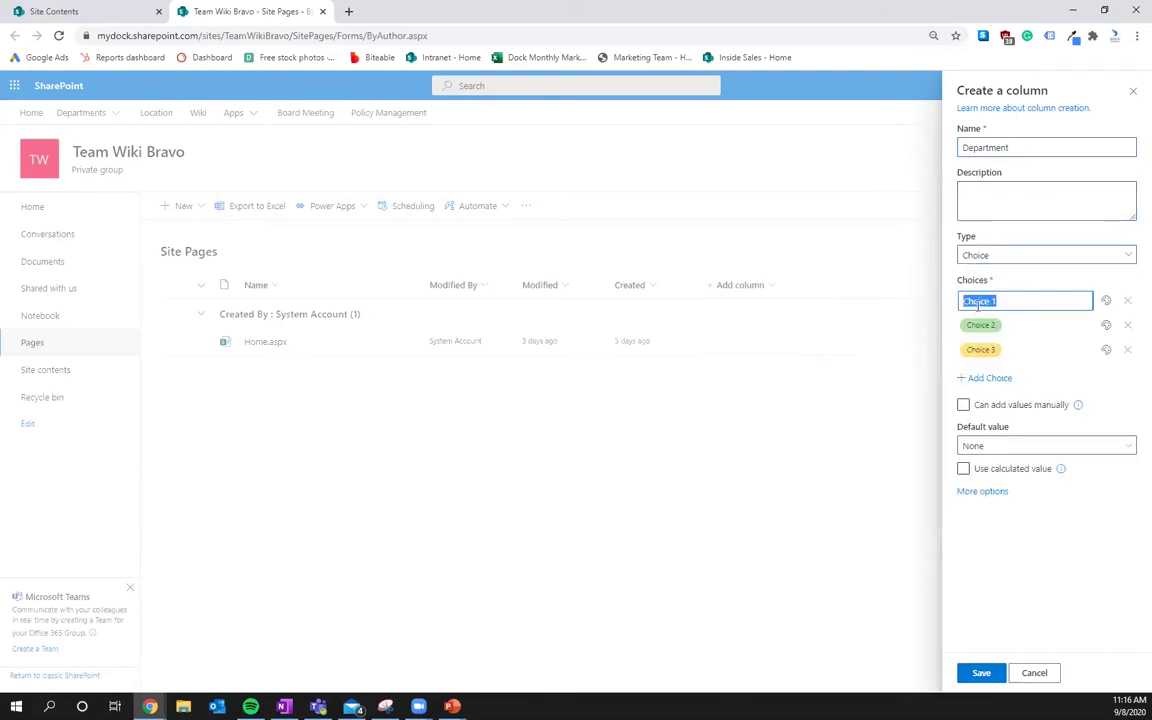
text(Admin)
click(983, 327)
text(HR)
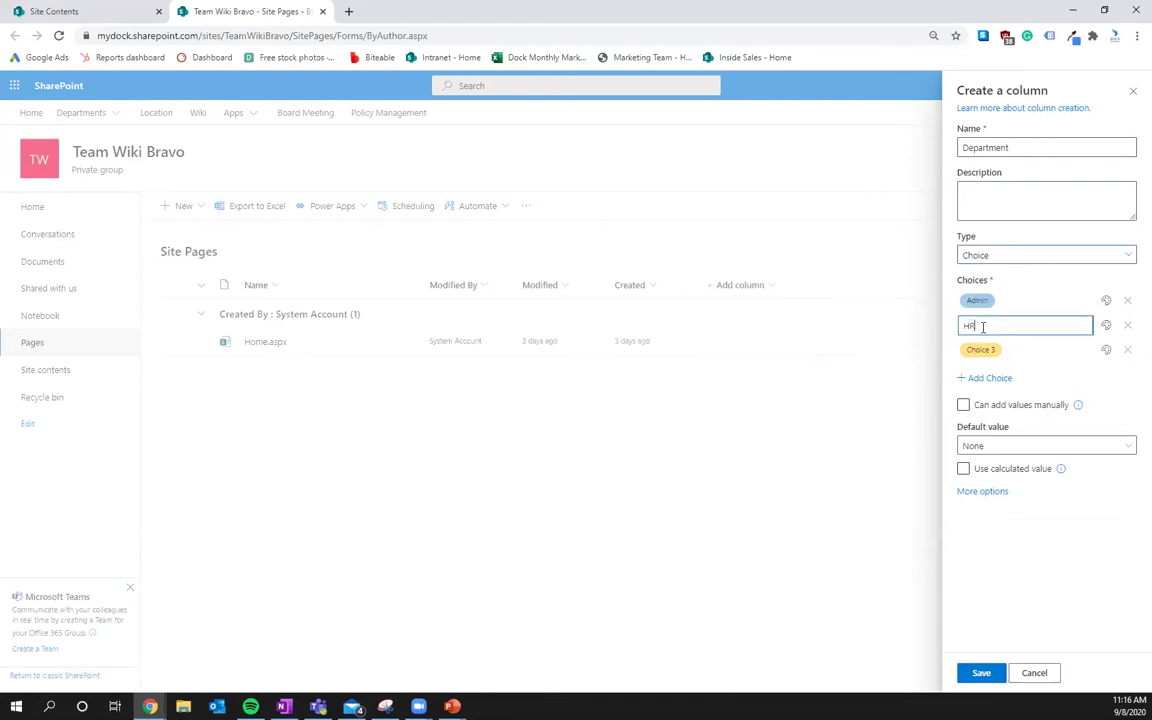
click(982, 349)
text(Mar)
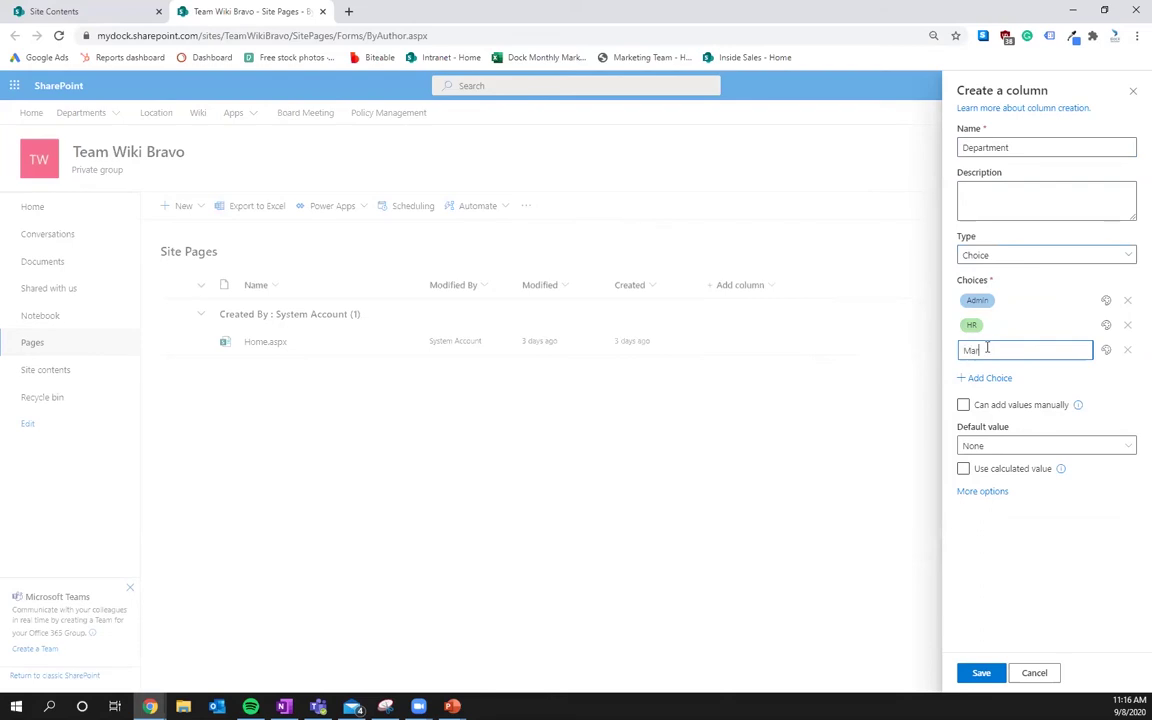
text(keting)
key(Return)
click(980, 374)
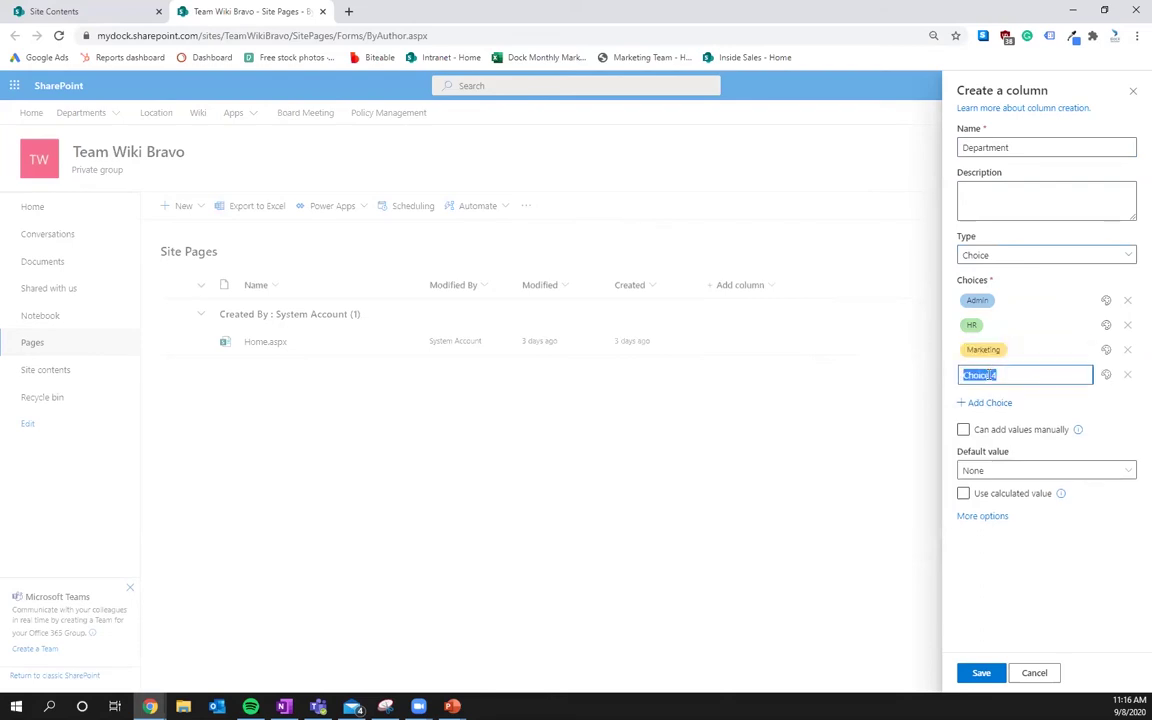
text(Sales)
click(1000, 405)
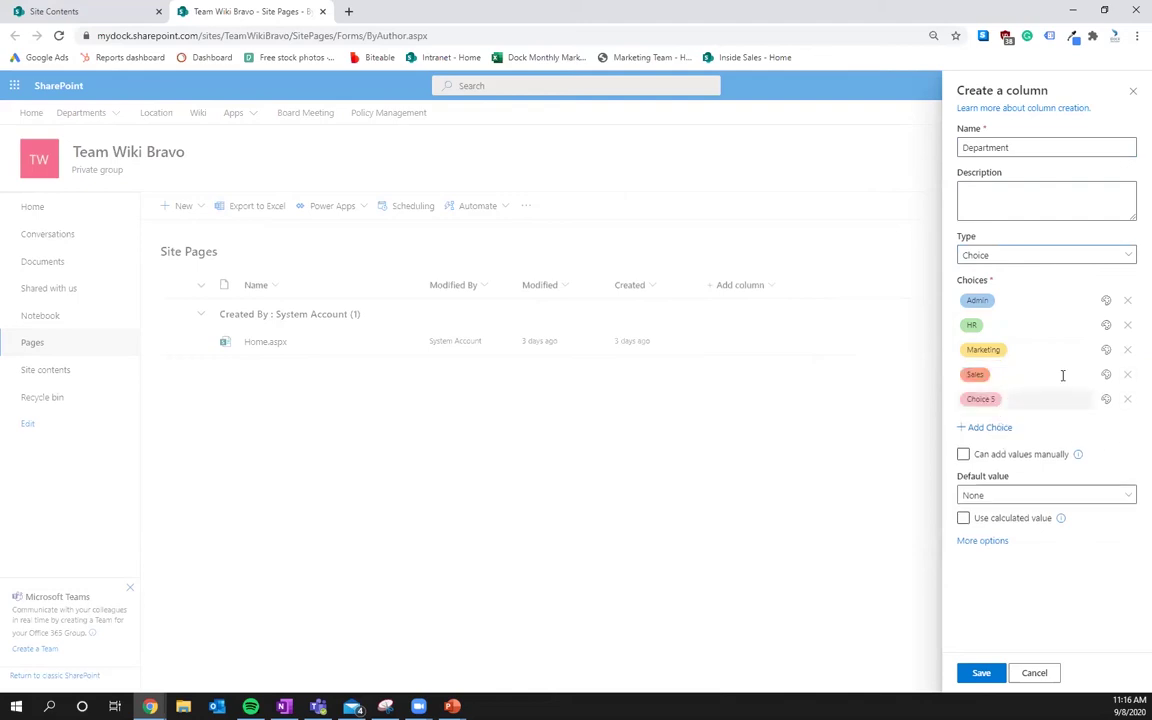
click(1128, 400)
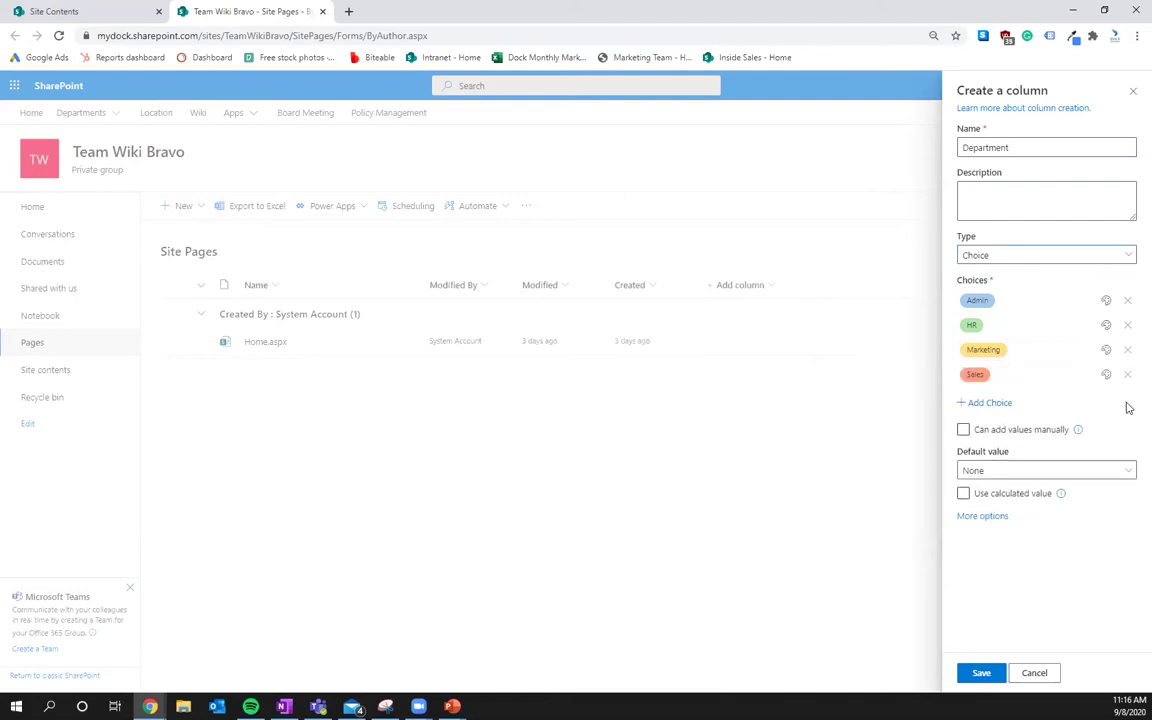
- Look through the default value options for the Department column
click(1008, 476)
click(1005, 476)
click(1006, 476)
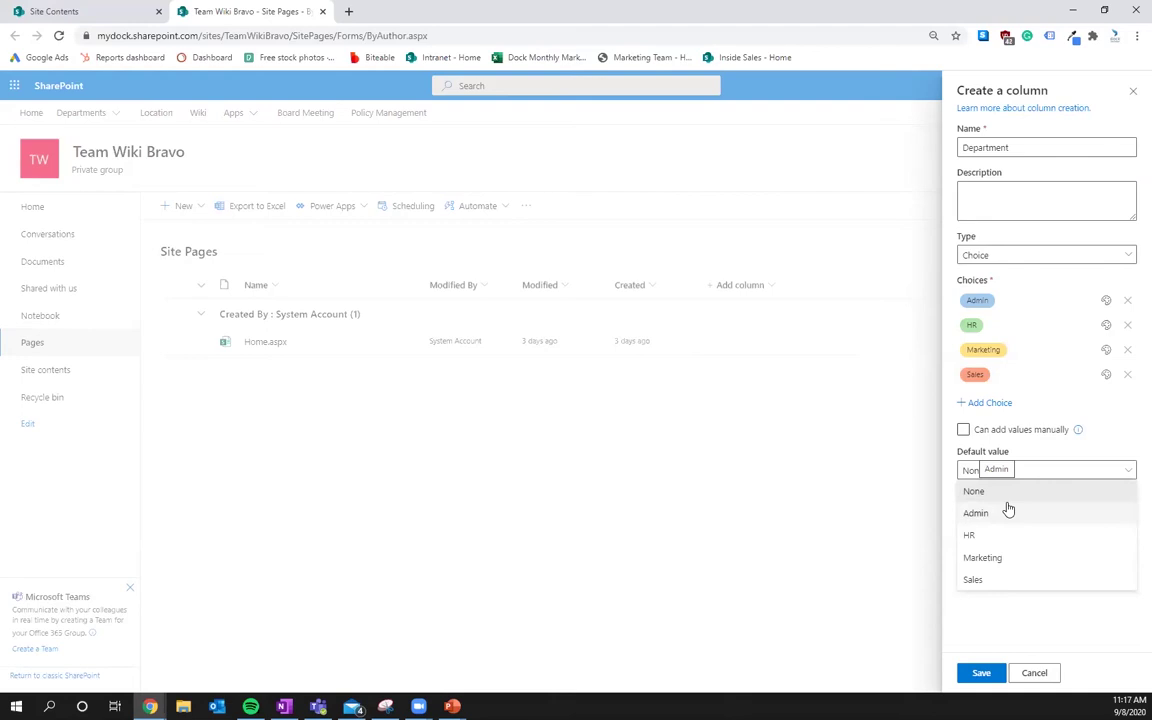
click(1054, 427)
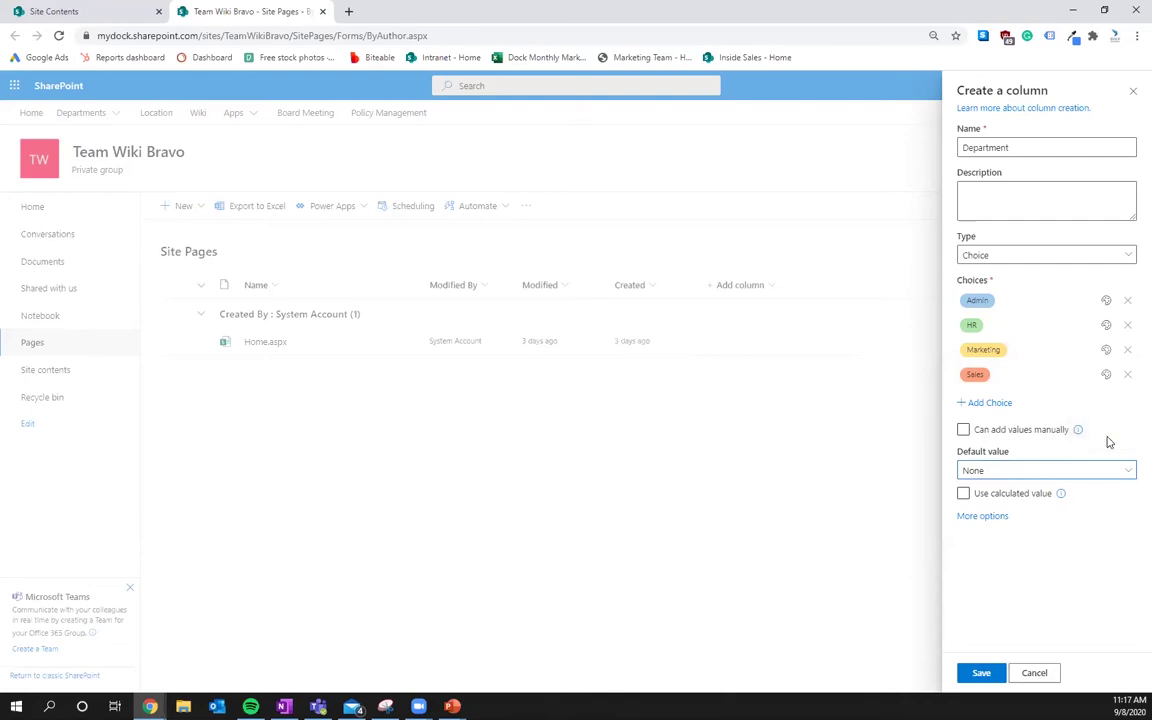
- Save the Department column and sort the Site Pages library by Department in ascending order
click(983, 672)
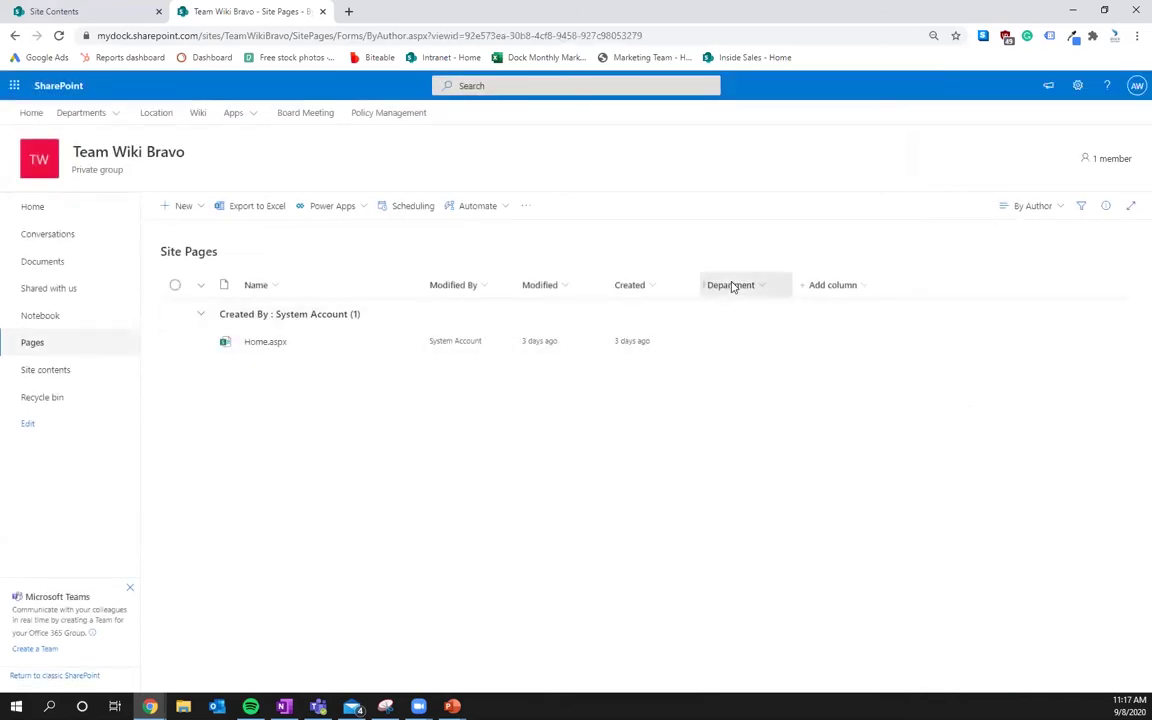
click(732, 285)
click(729, 297)
click(730, 288)
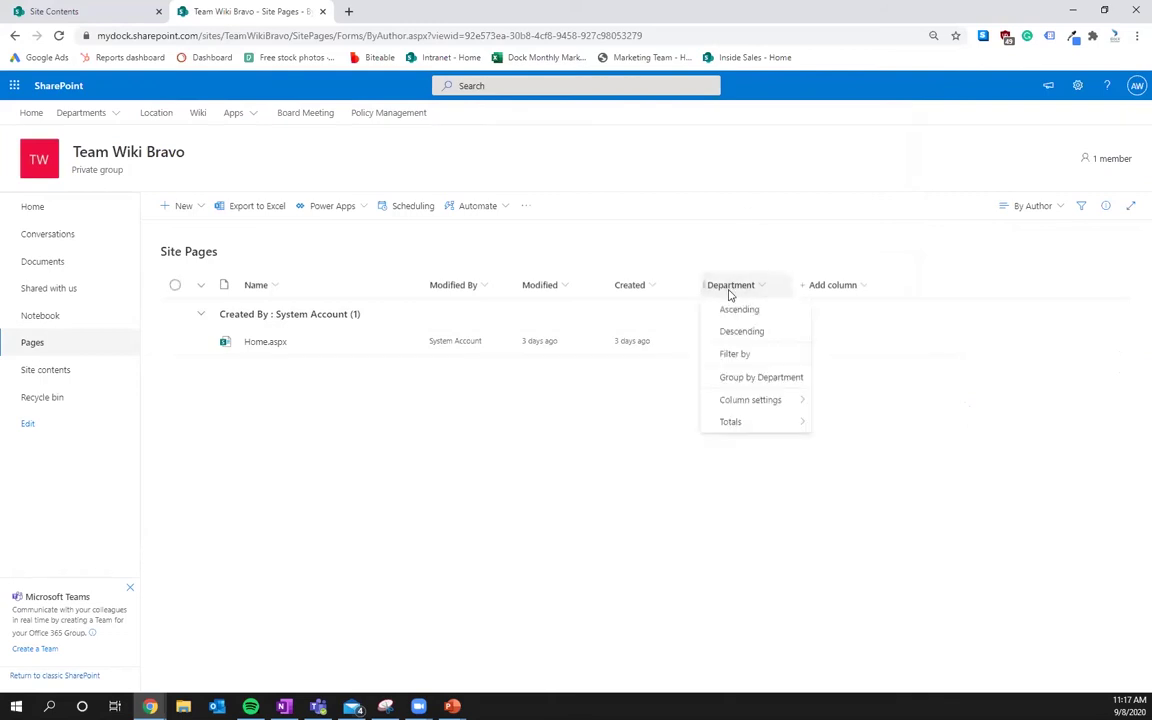
click(742, 311)
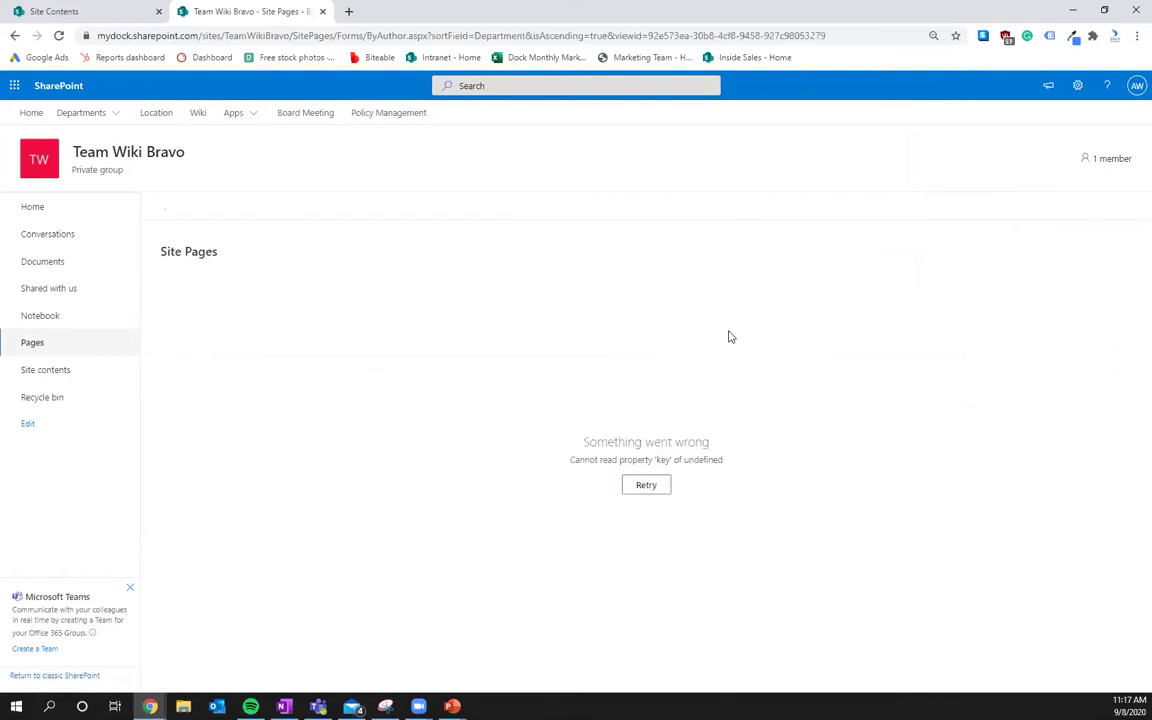
click(645, 482)
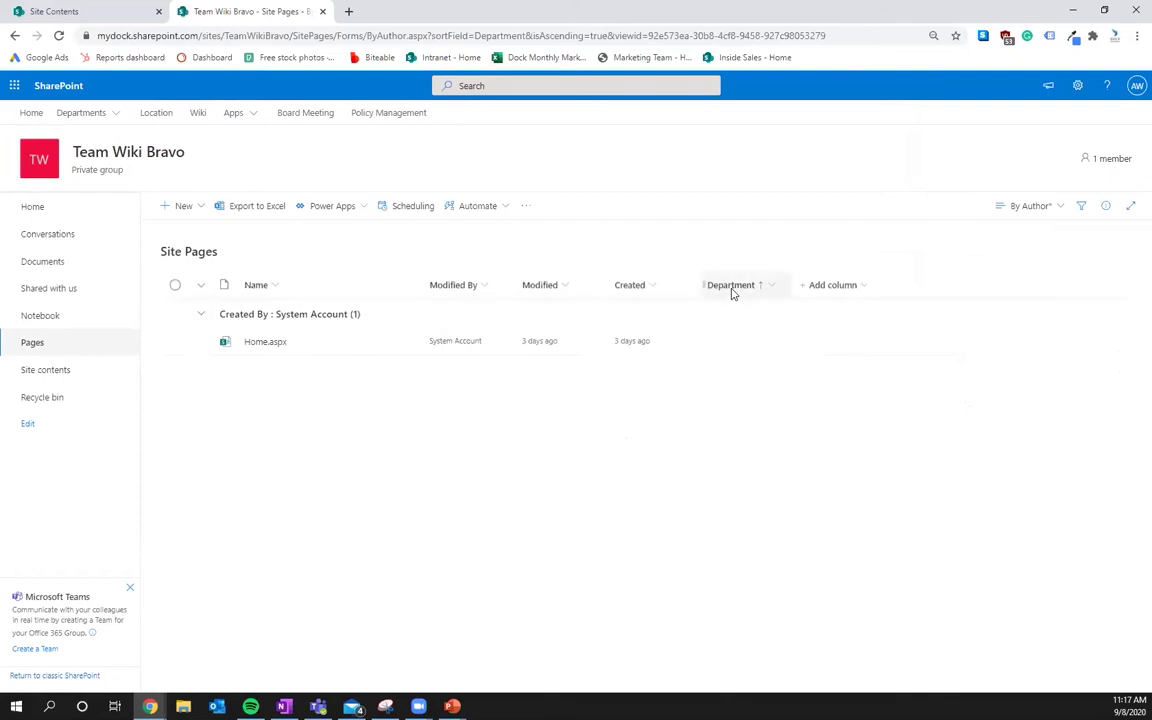
- Start a new Date and time column in the Site Pages library and name it Expiration
click(836, 286)
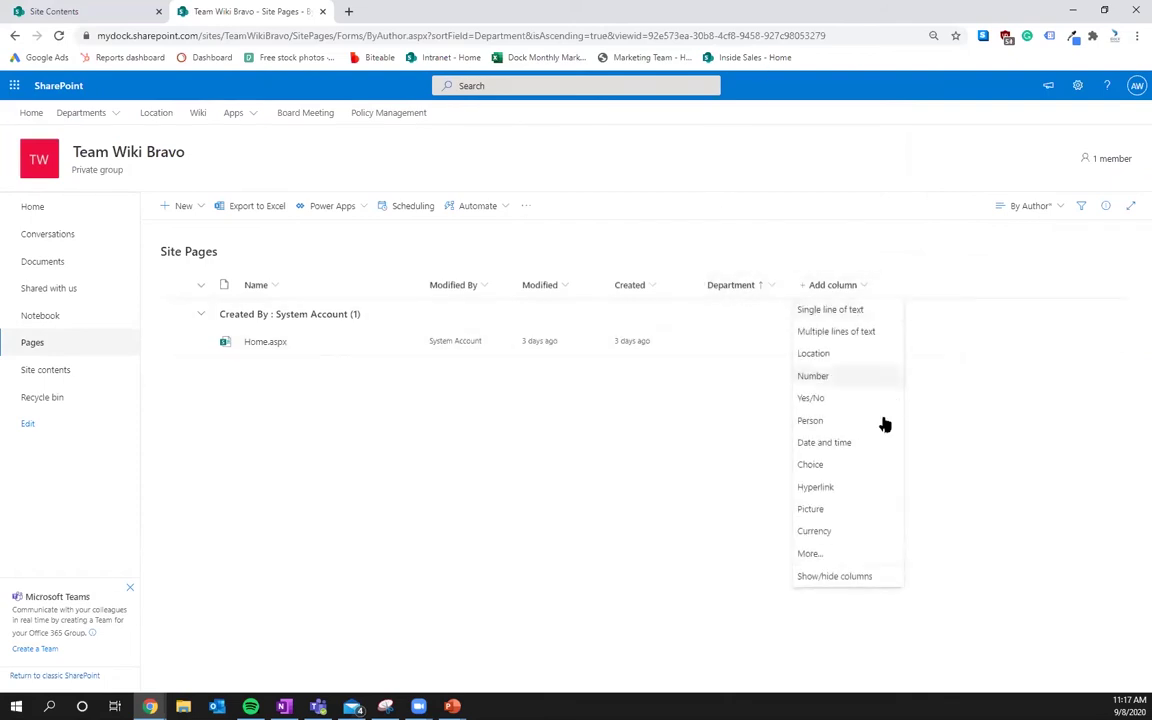
click(826, 443)
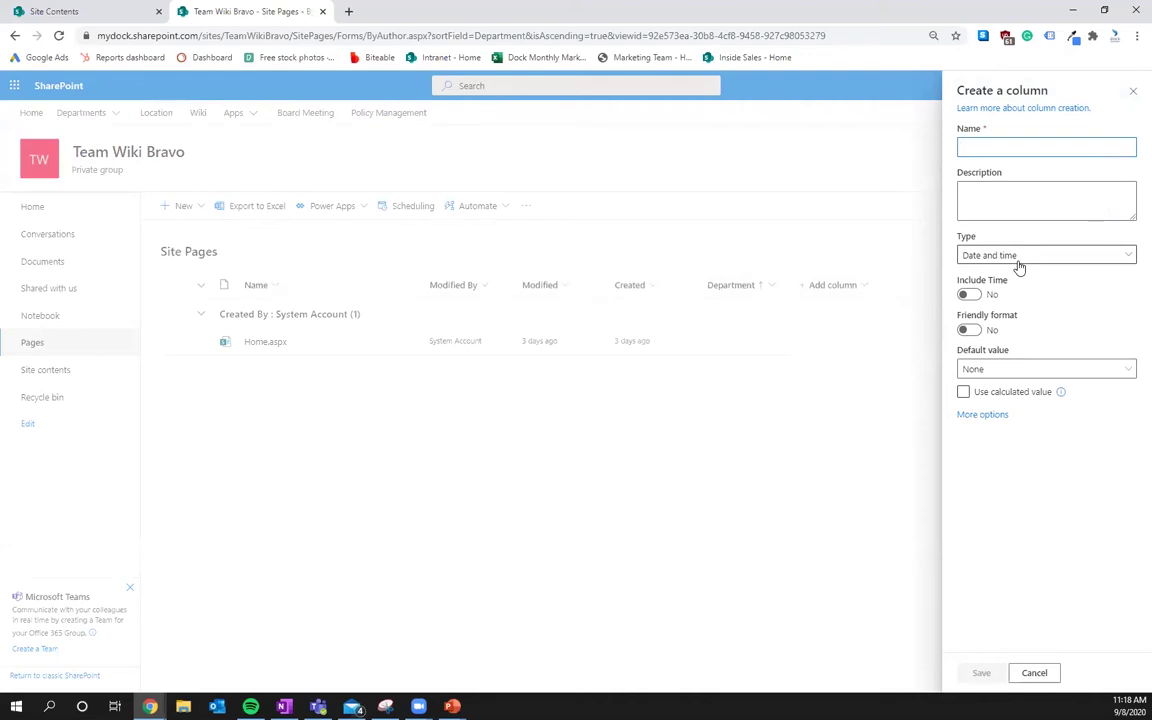
text(Expira)
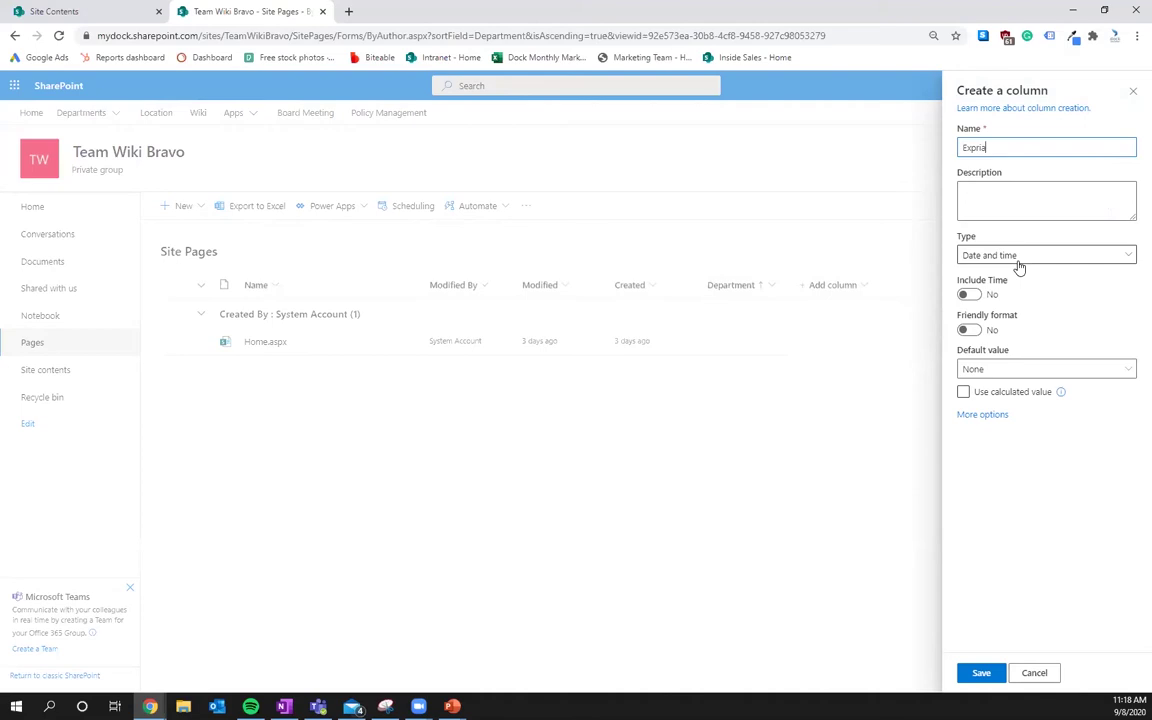
key(BackSpace)
key(BackSpace)
key(BackSpace)
text(iri)
text(ation)
- Try the default value options for the Expiration column, set the default to None and save the column
click(990, 398)
click(990, 398)
click(1005, 372)
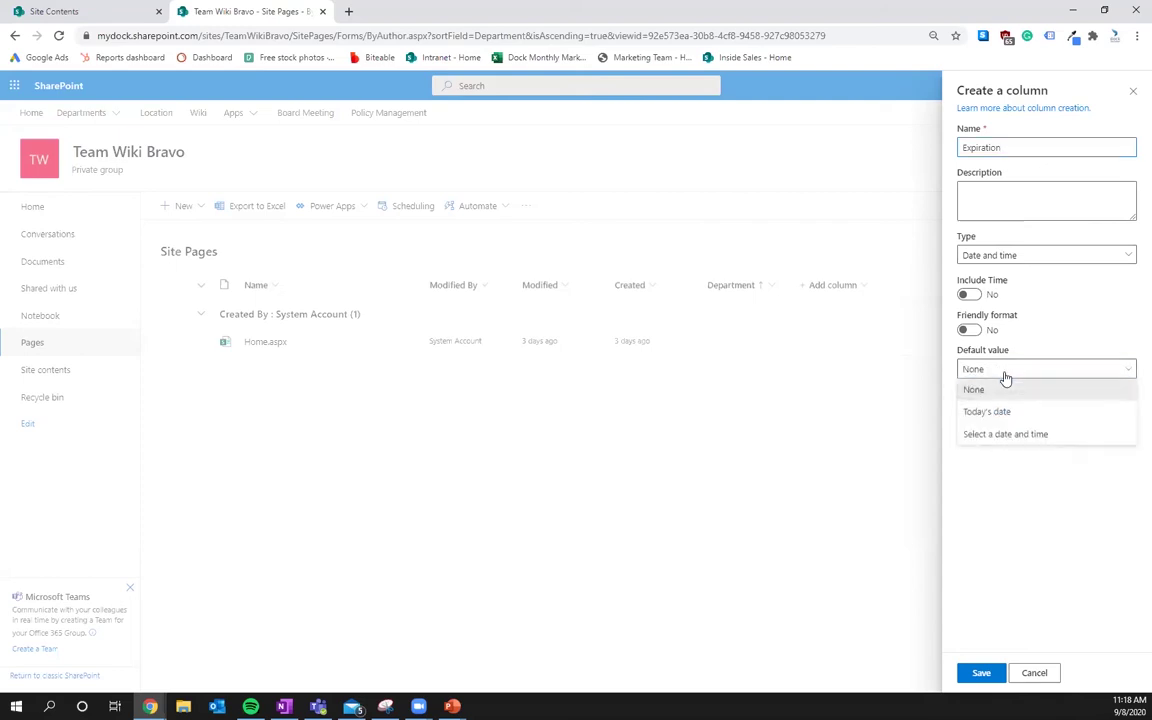
click(1016, 414)
click(1020, 369)
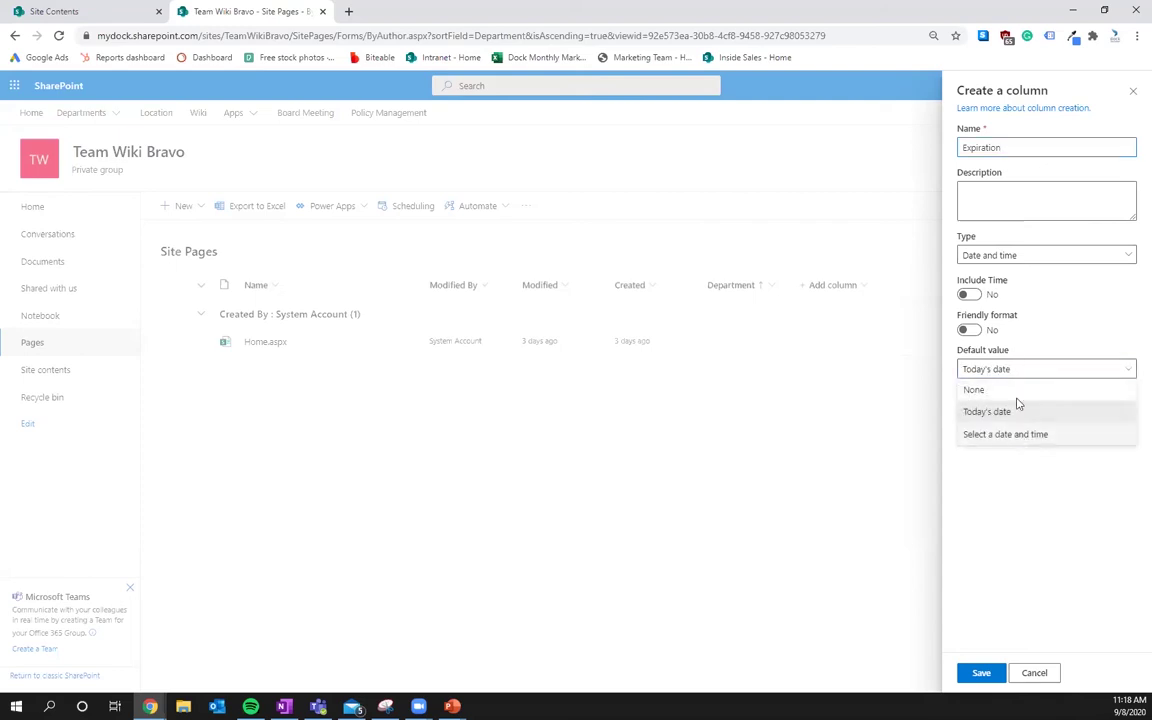
click(1012, 432)
click(1014, 372)
click(976, 390)
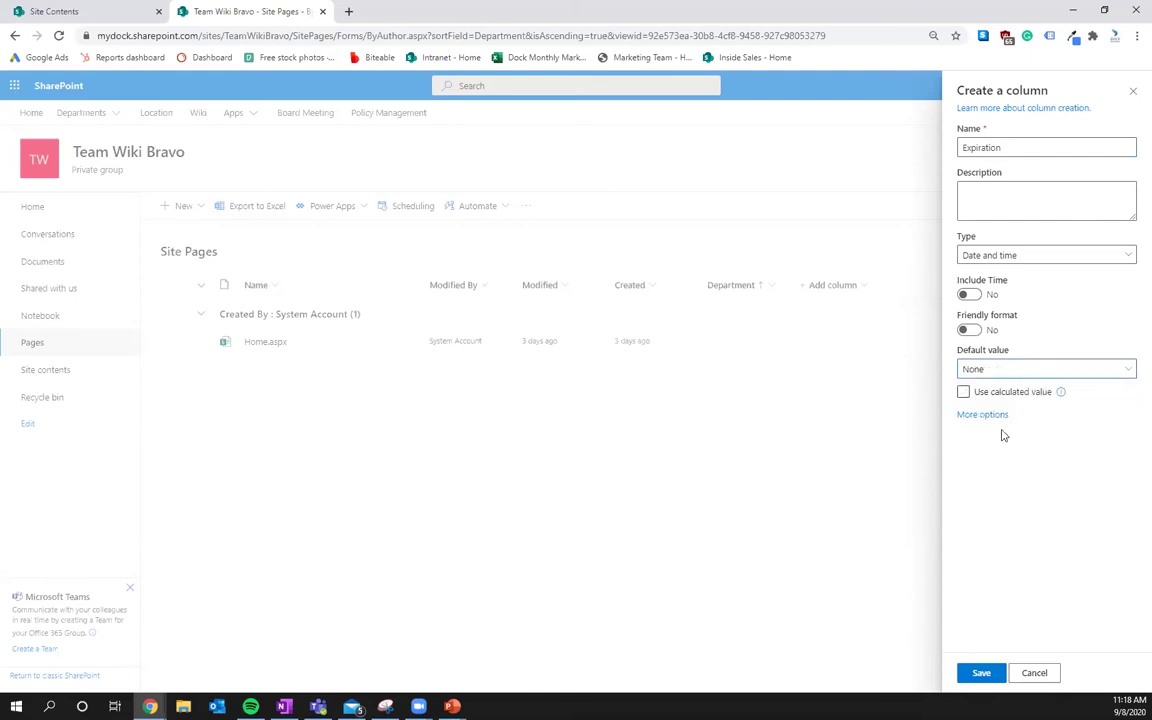
click(978, 674)
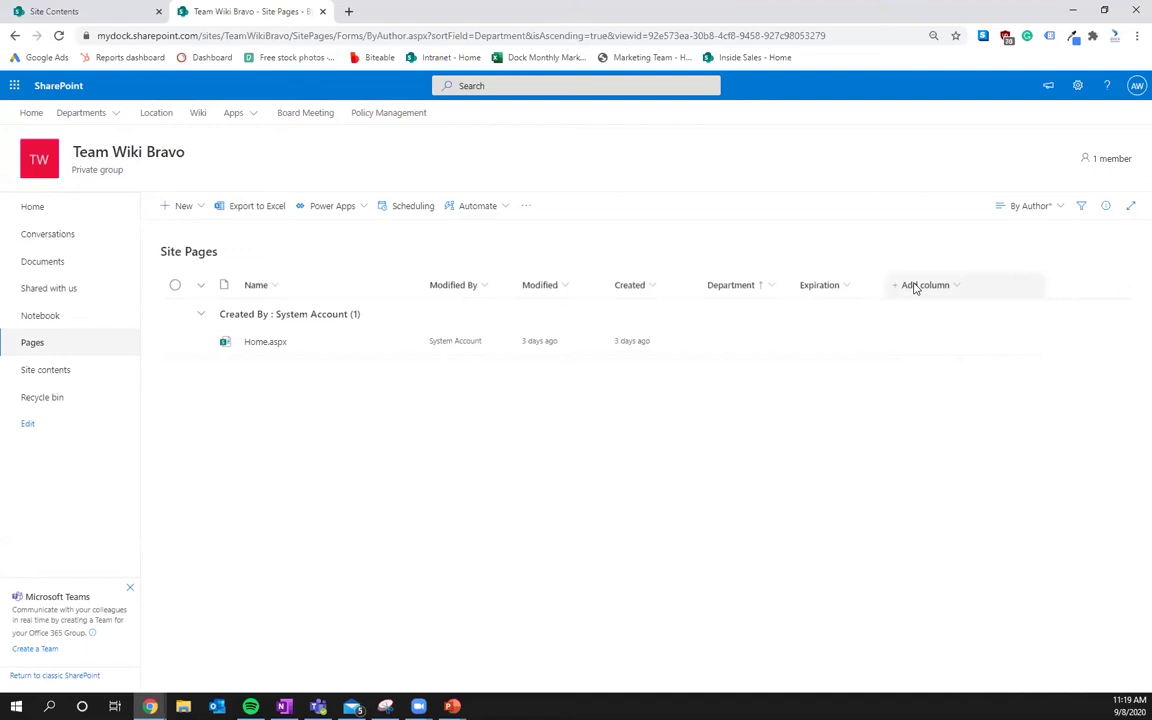
- Create a new wiki page named Team Wiki Bravo Page Template in the Site Pages library
click(181, 207)
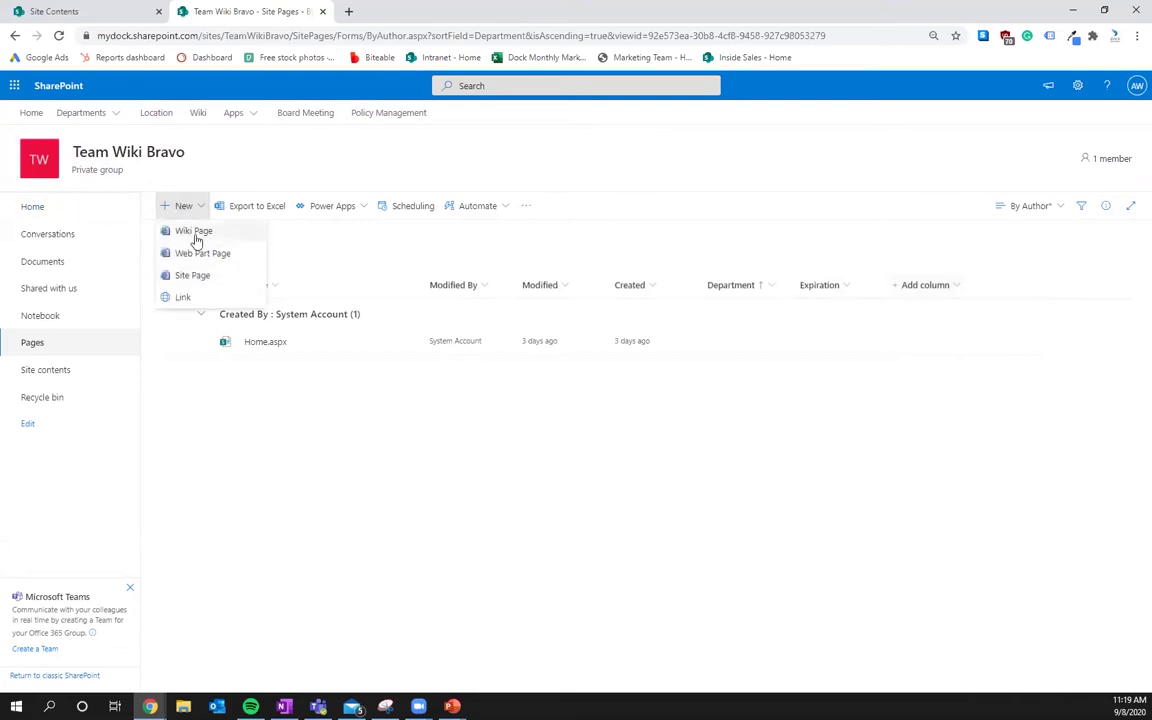
click(191, 232)
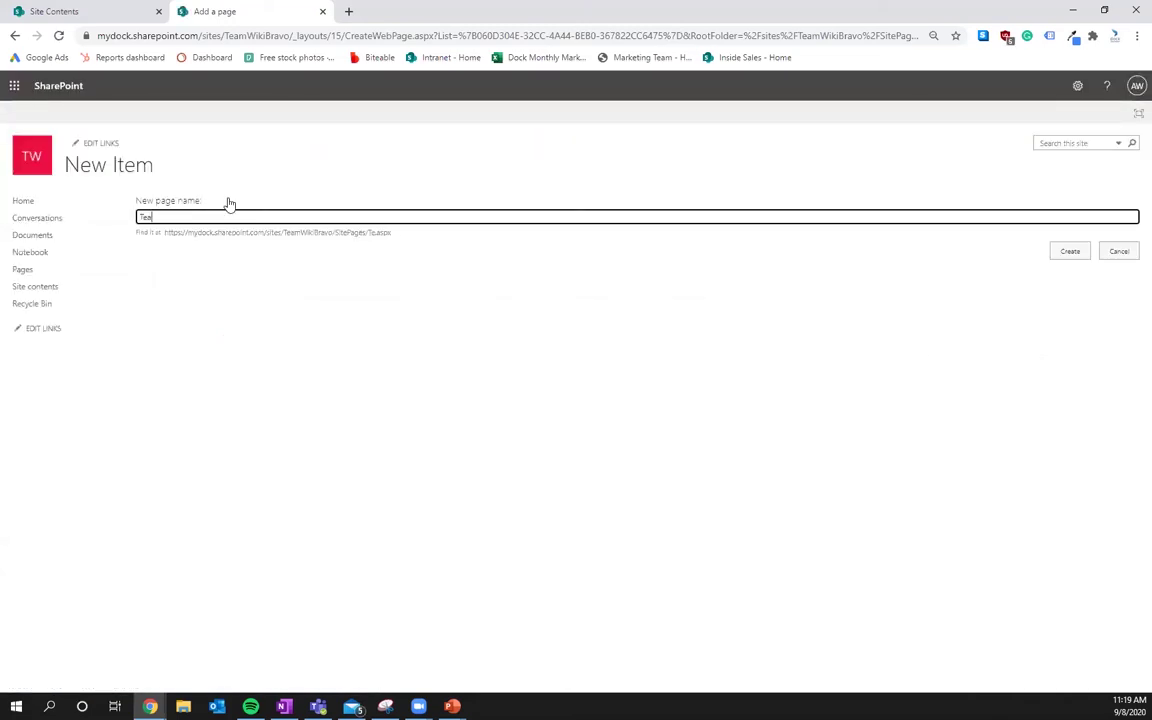
text(Wiki Bravo)
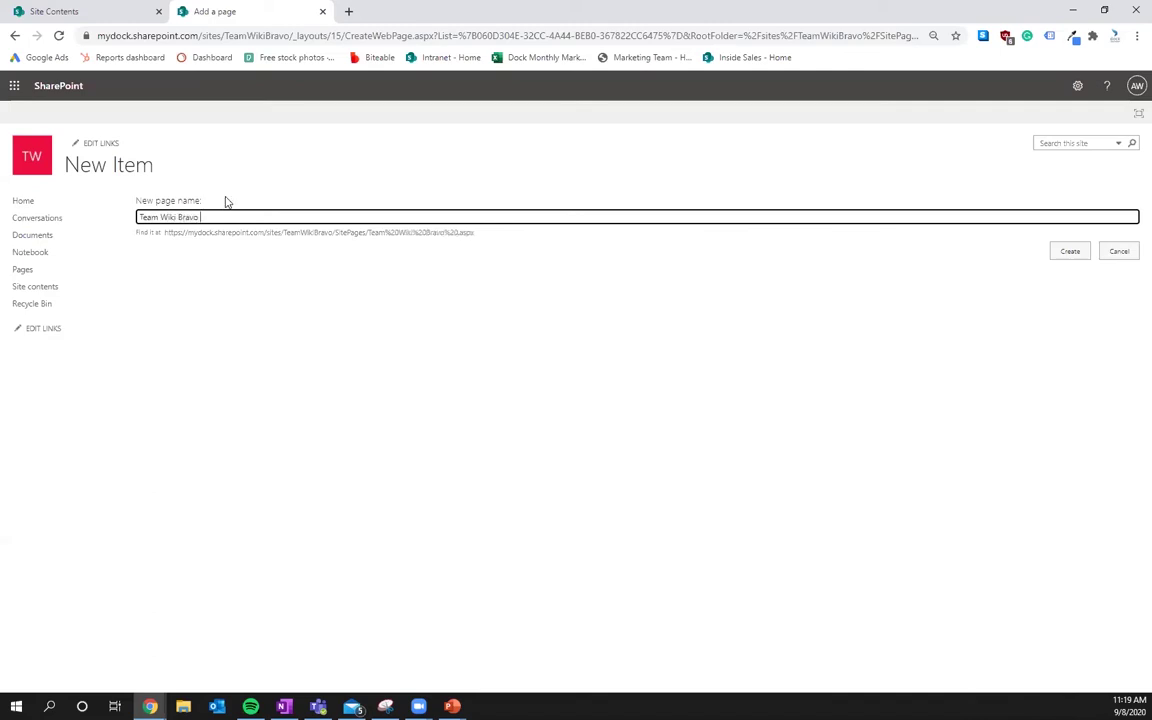
text( Page Template)
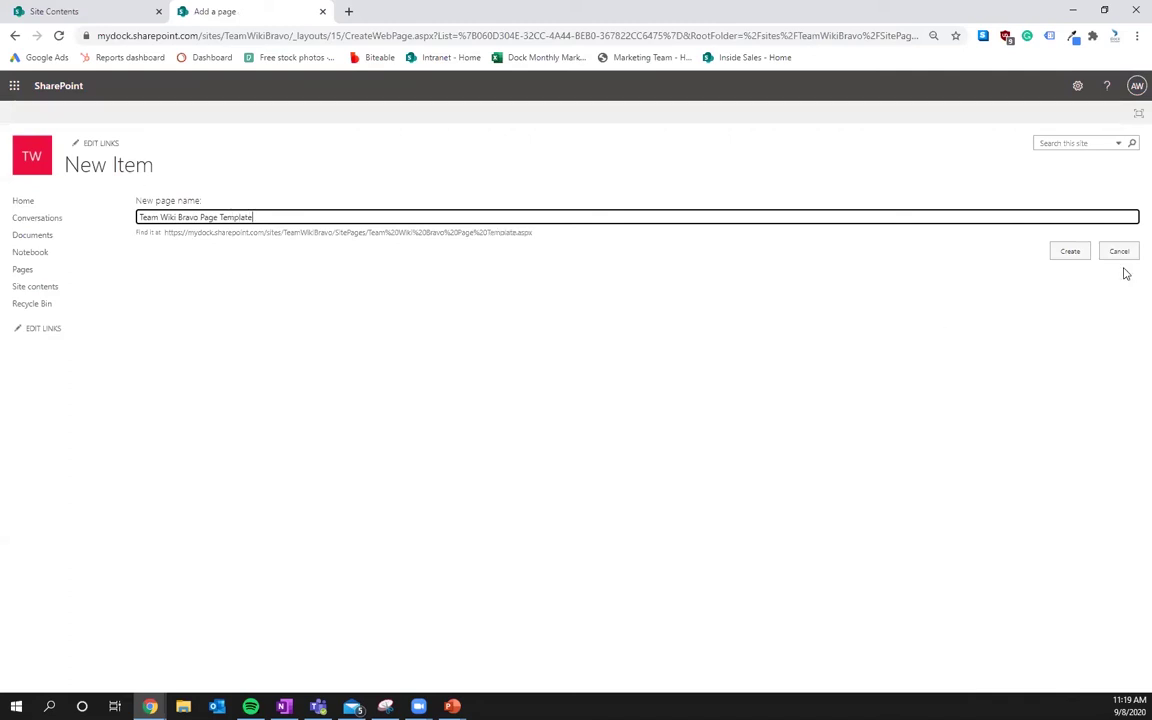
click(1068, 251)
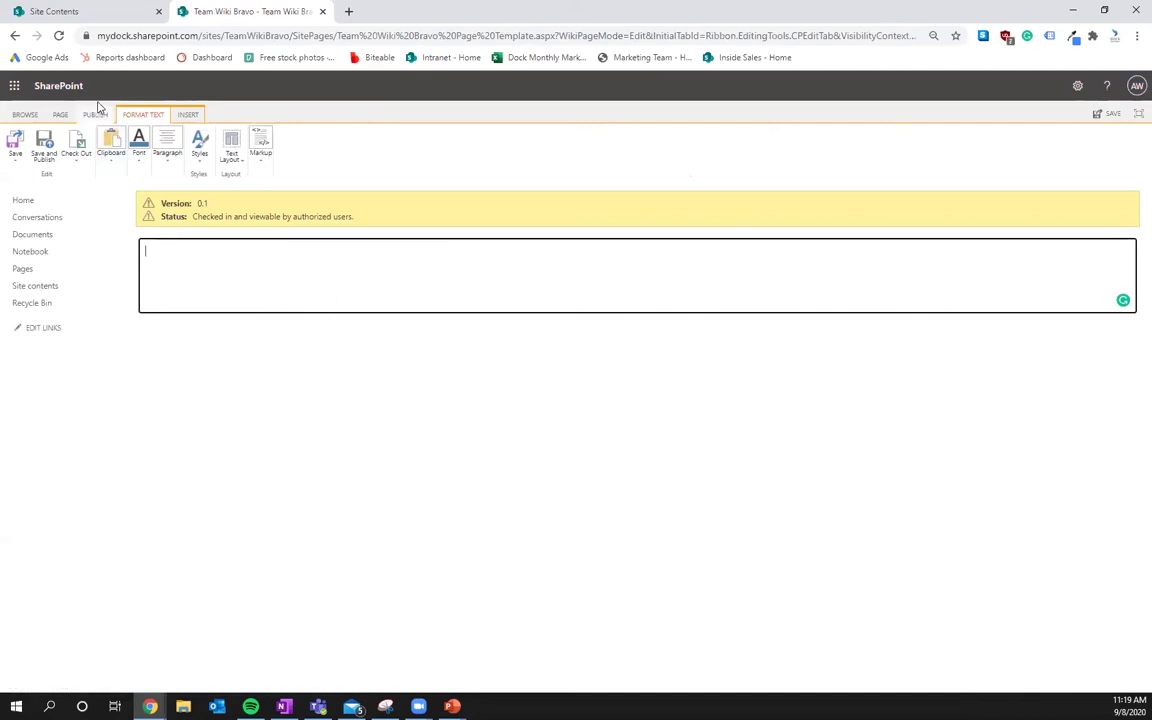
click(25, 114)
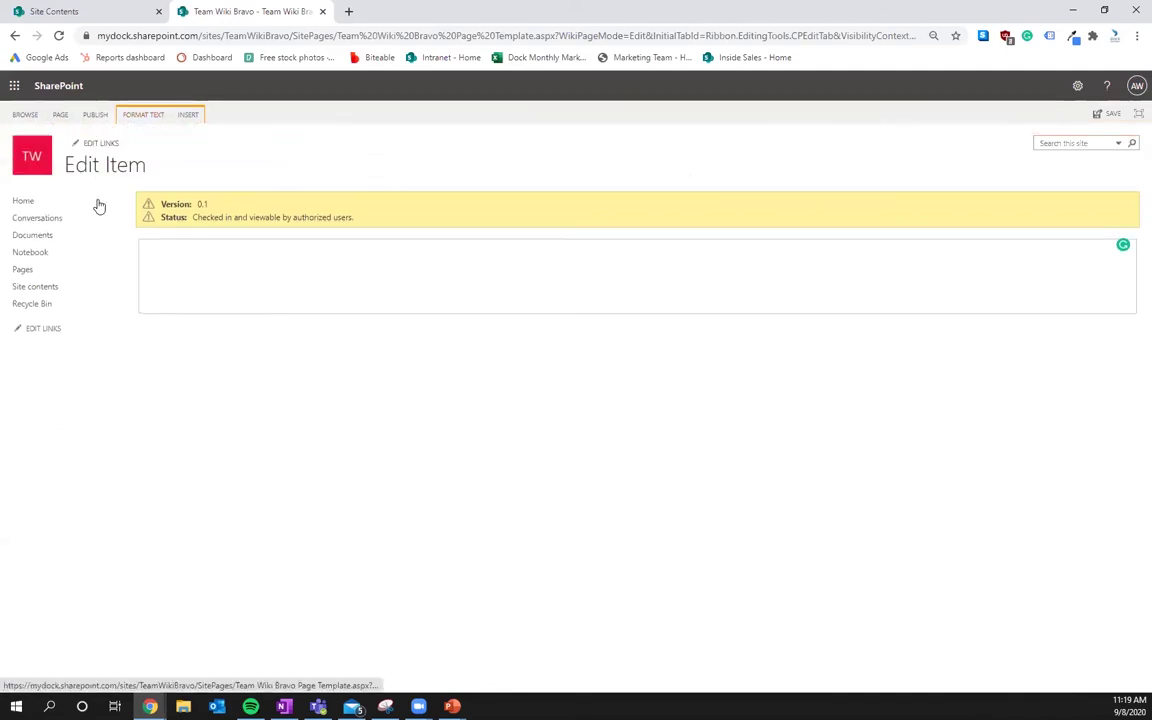
click(108, 163)
click(710, 118)
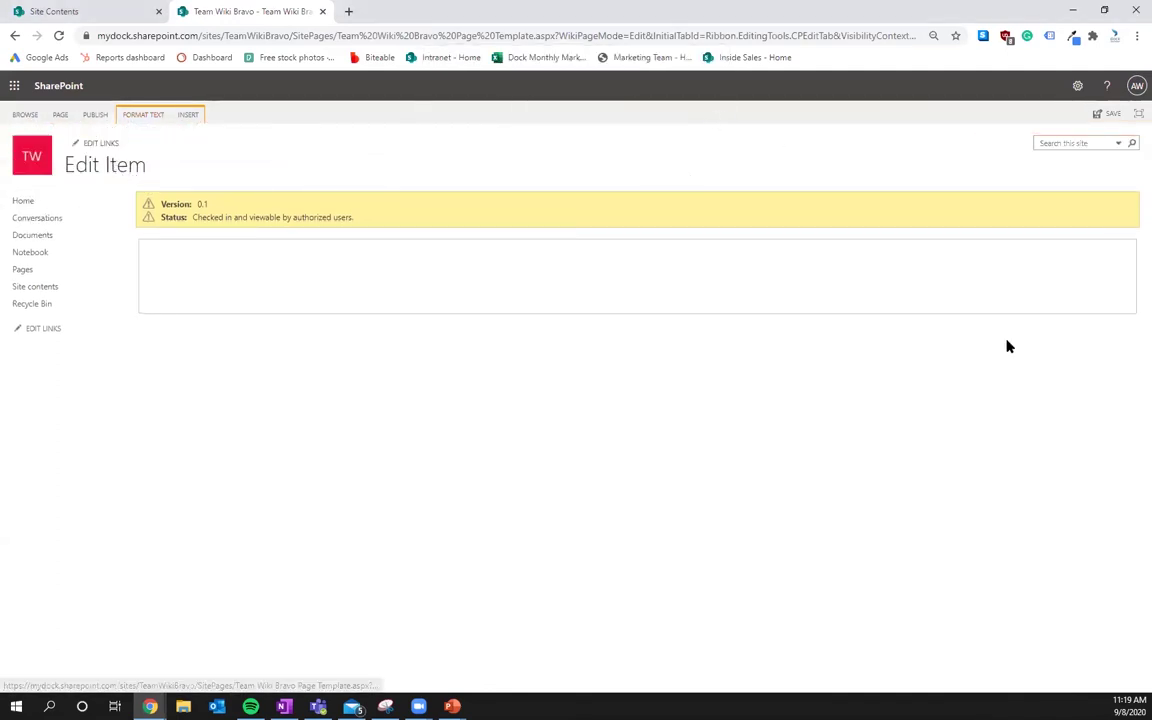
click(103, 167)
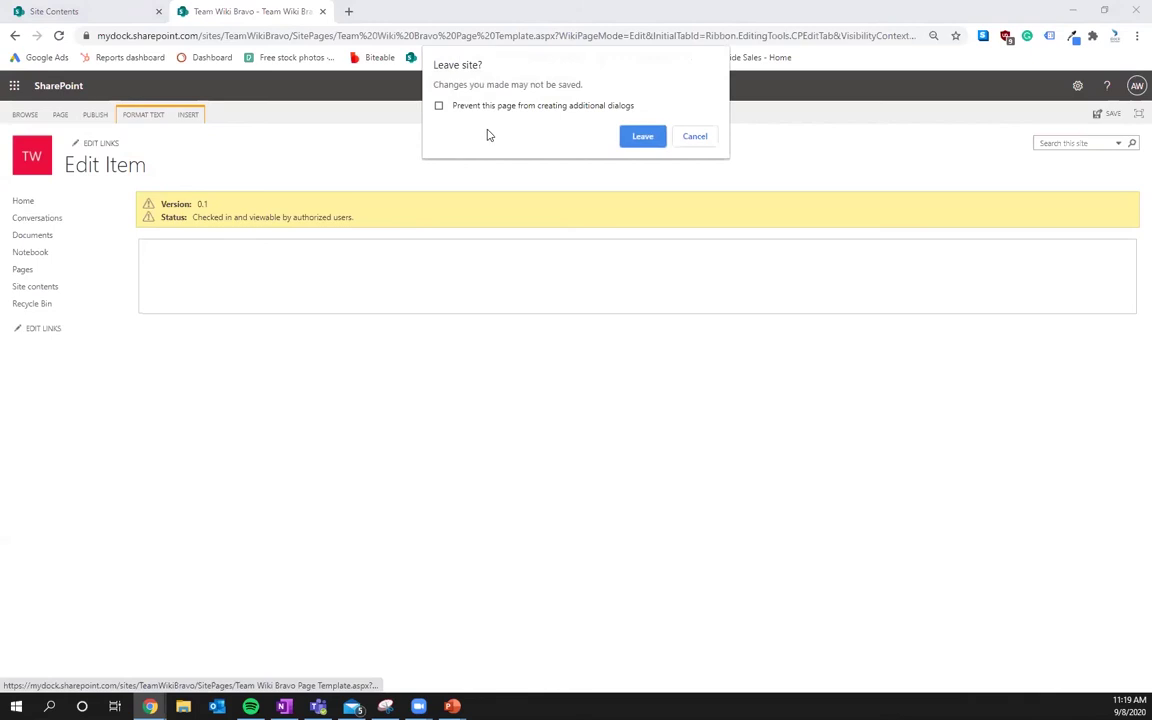
click(695, 137)
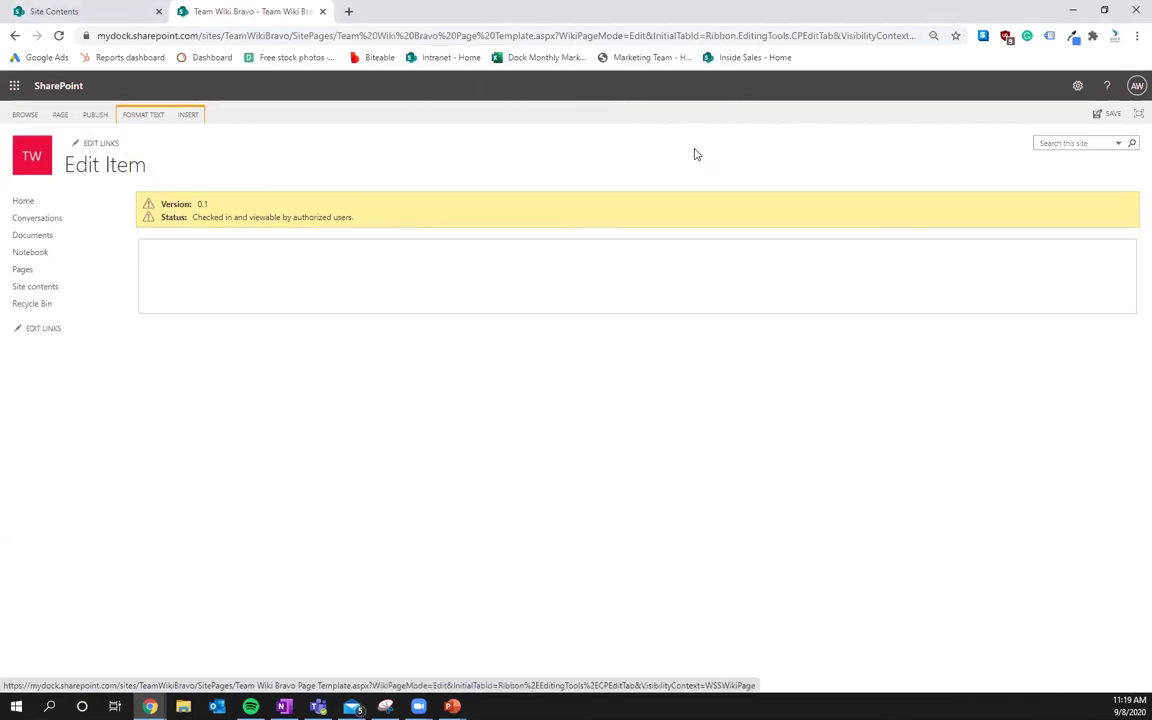
click(16, 204)
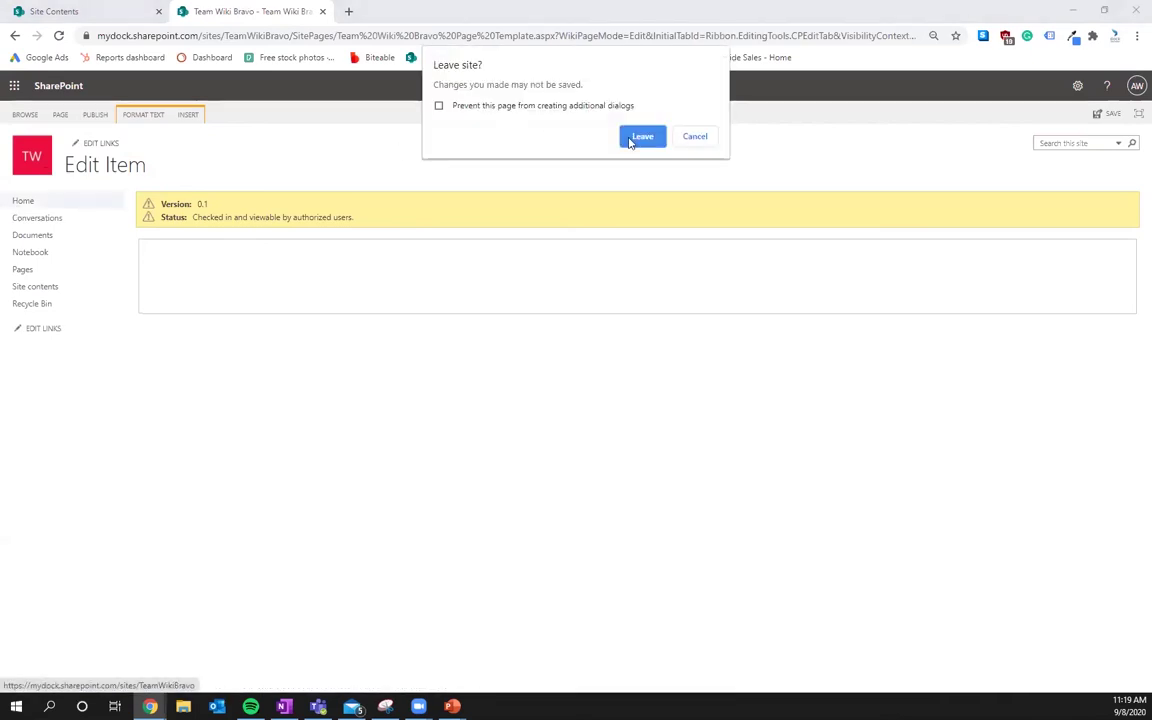
click(695, 138)
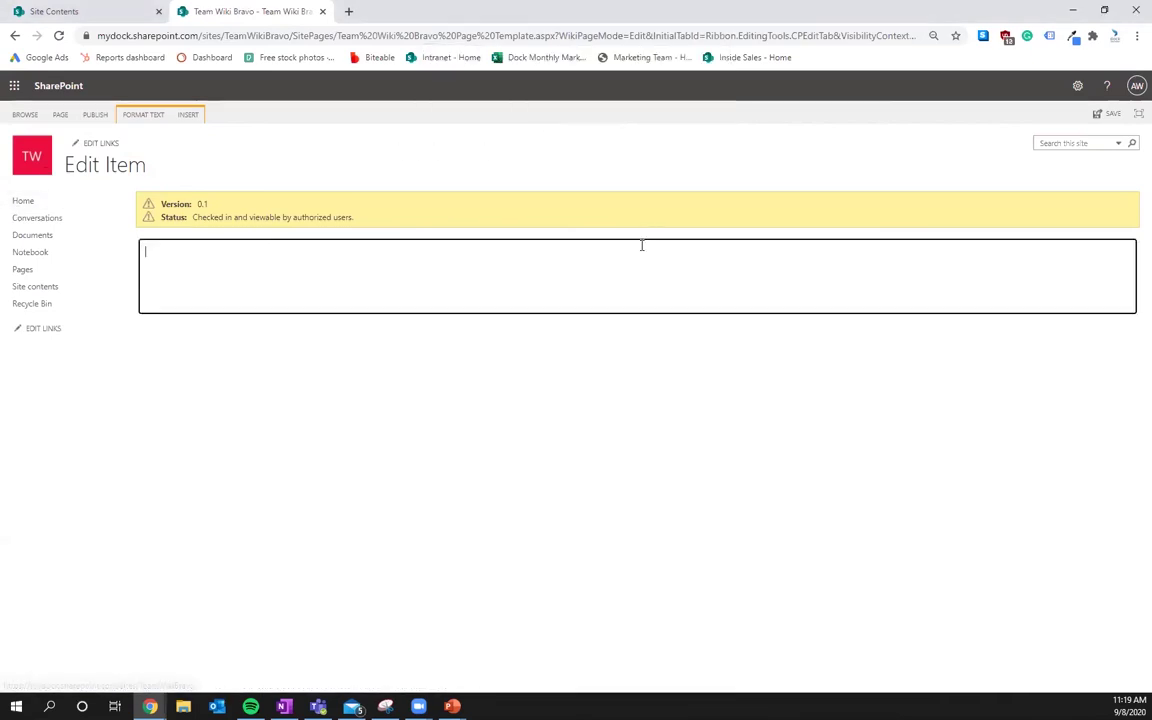
click(1118, 143)
click(1080, 141)
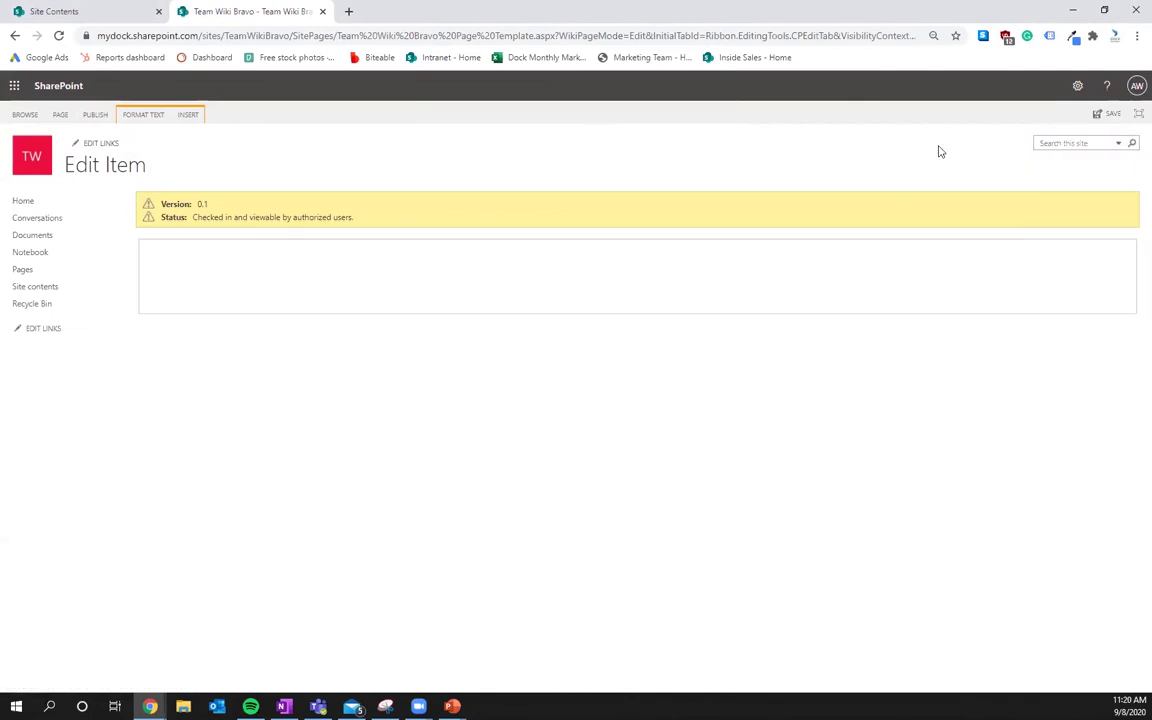
click(241, 210)
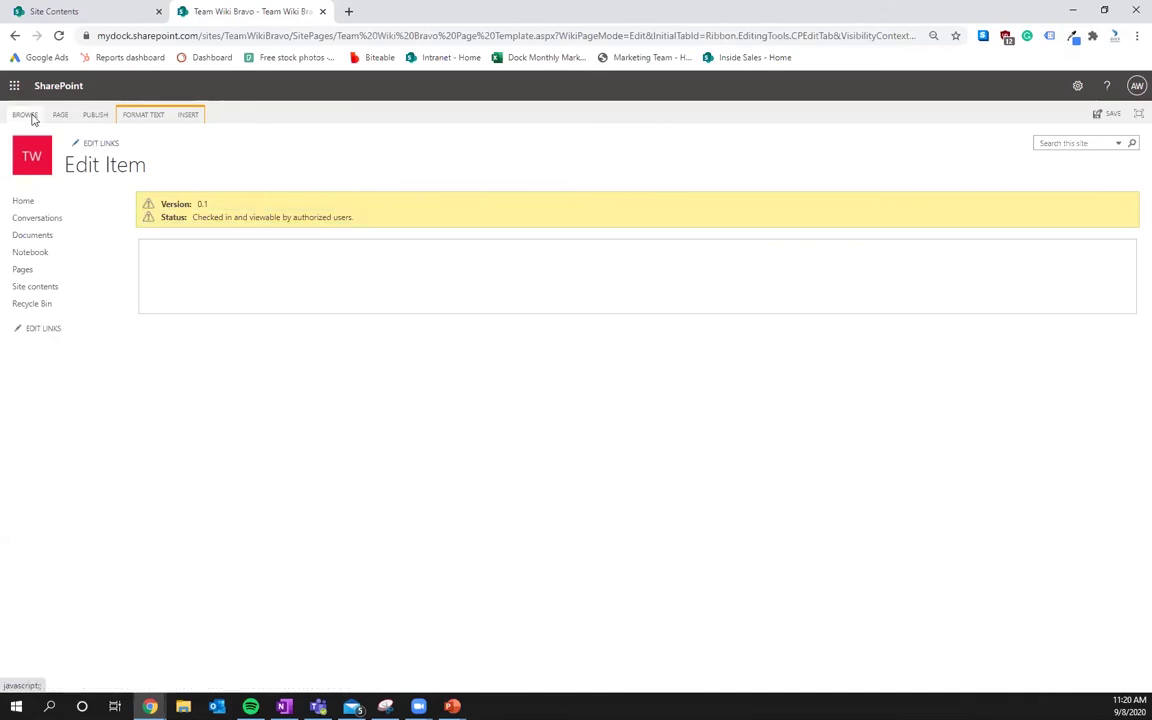
click(14, 85)
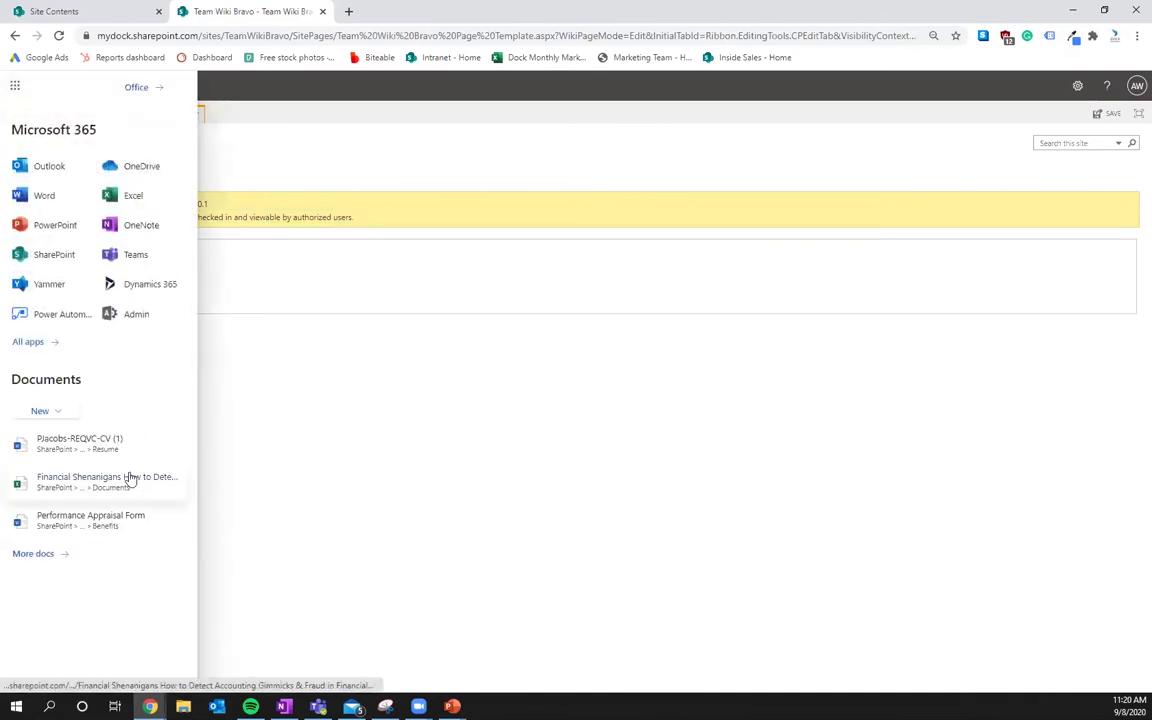
click(368, 355)
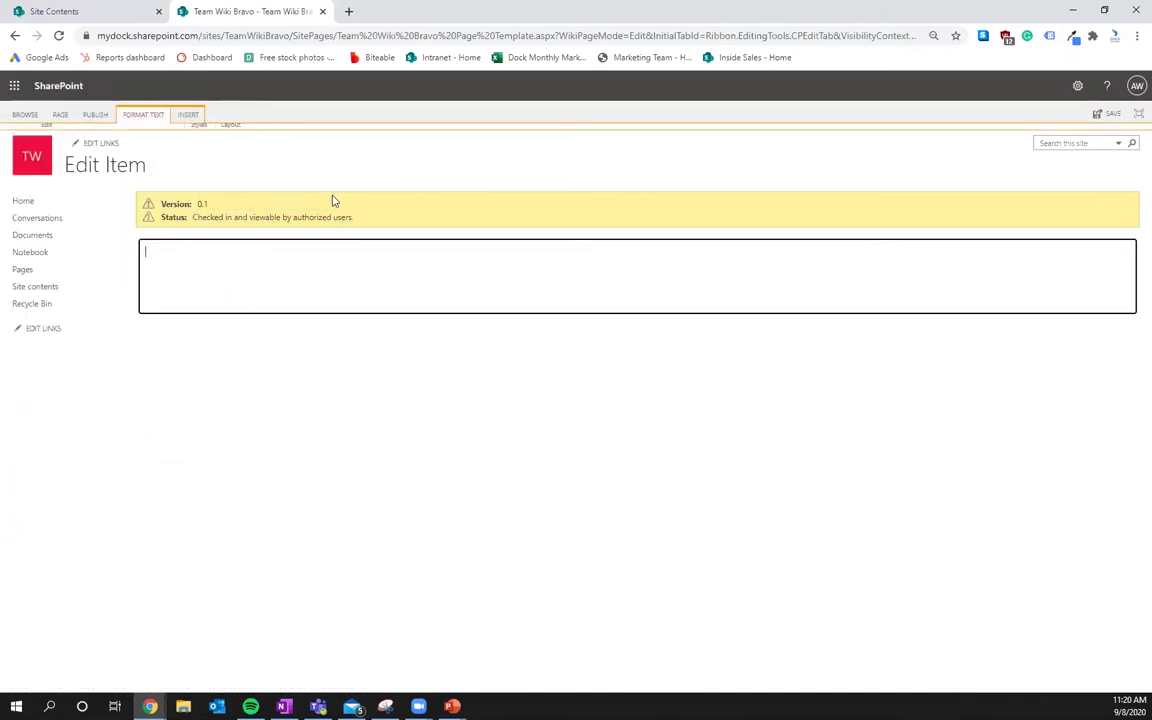
- Leave the wiki page editor, return to the site's home page and reopen the Site Pages library from the site contents
click(14, 35)
click(641, 138)
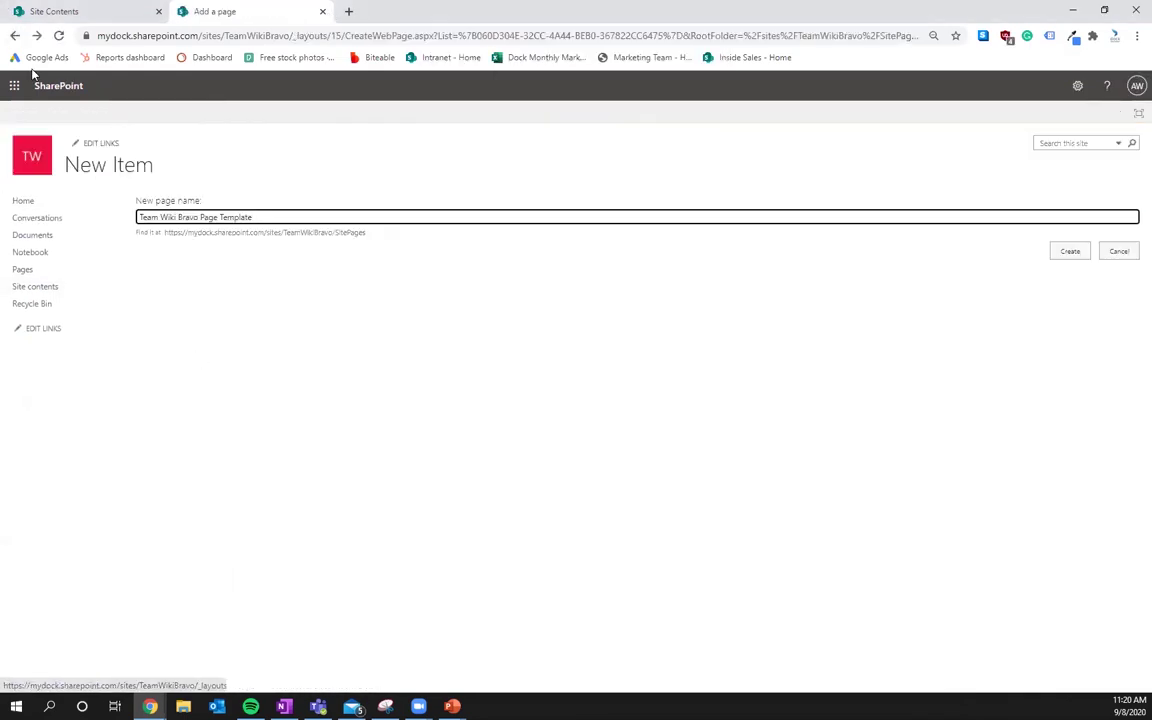
click(14, 35)
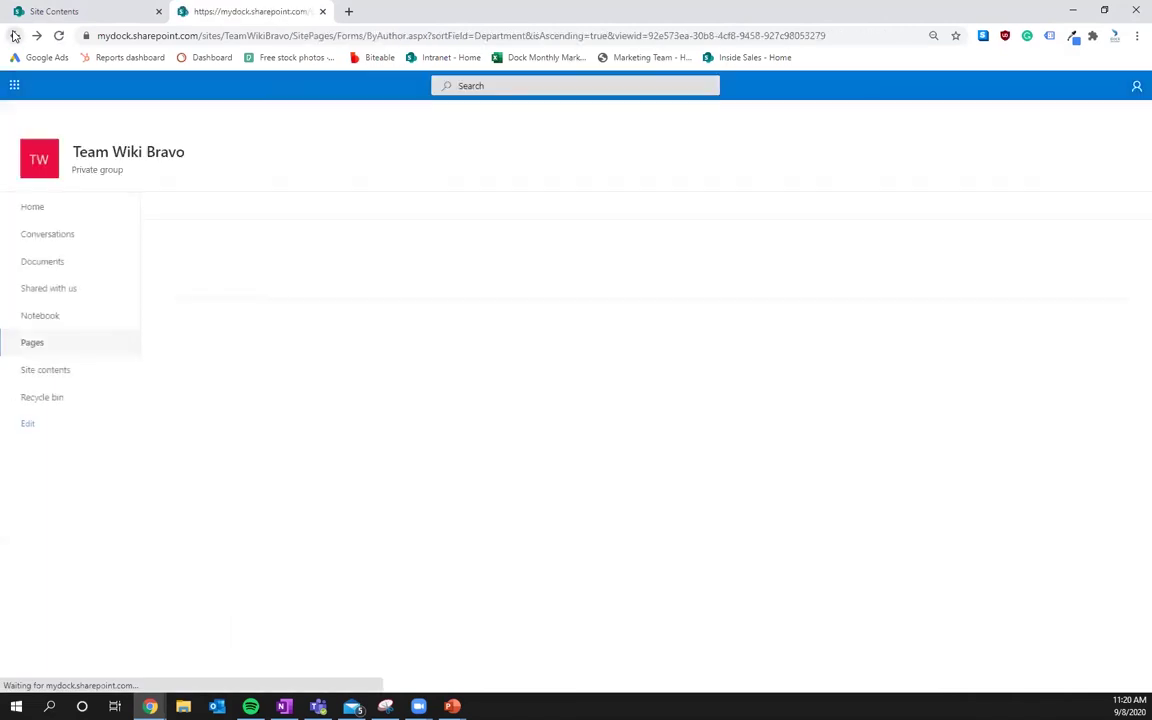
click(37, 210)
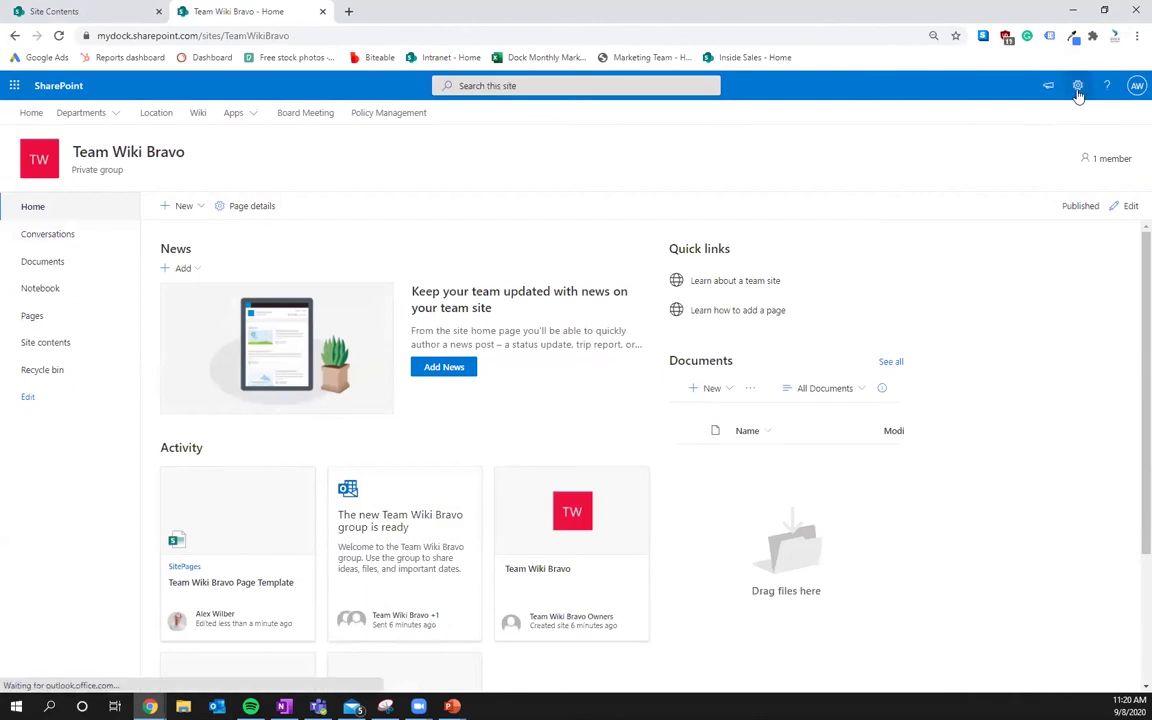
click(1077, 86)
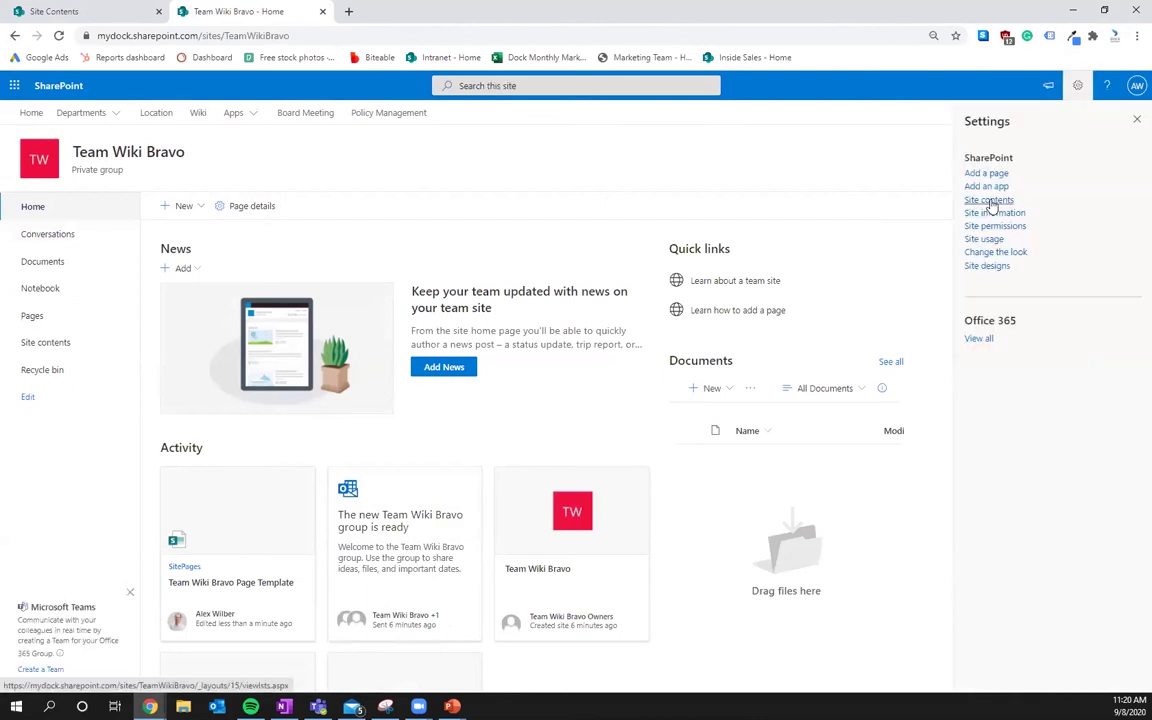
click(990, 200)
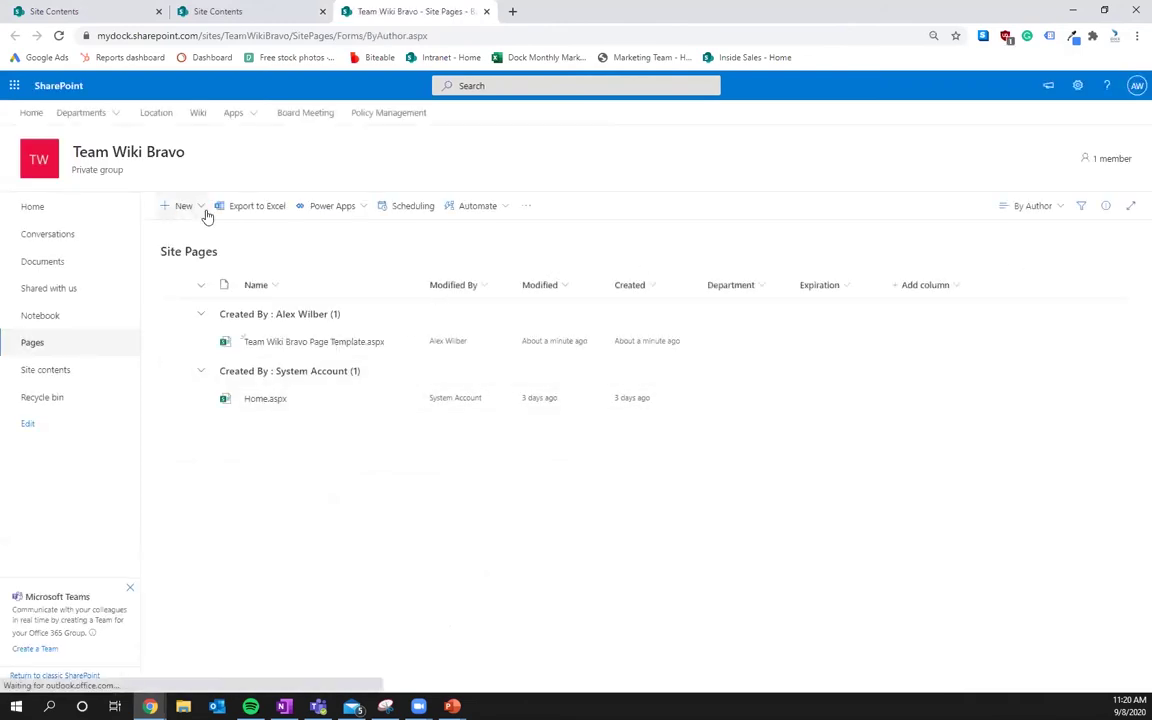
- Create a new site page from the Site Pages library and title it Team Wiki Template
click(172, 205)
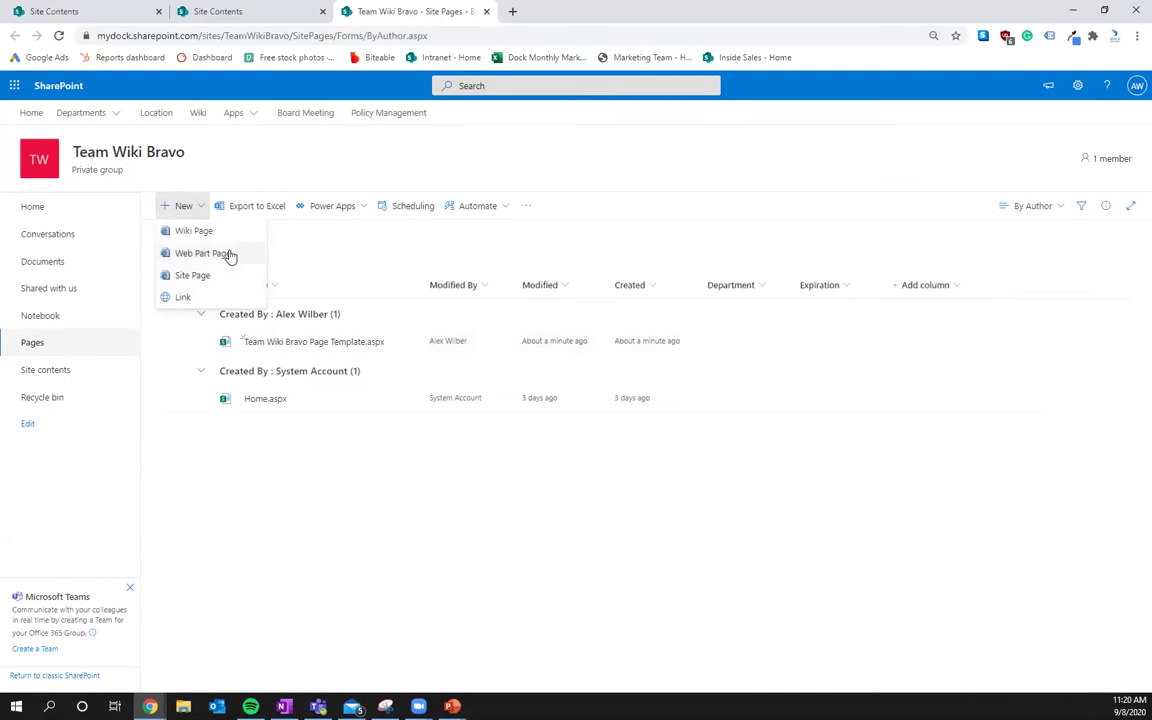
click(190, 274)
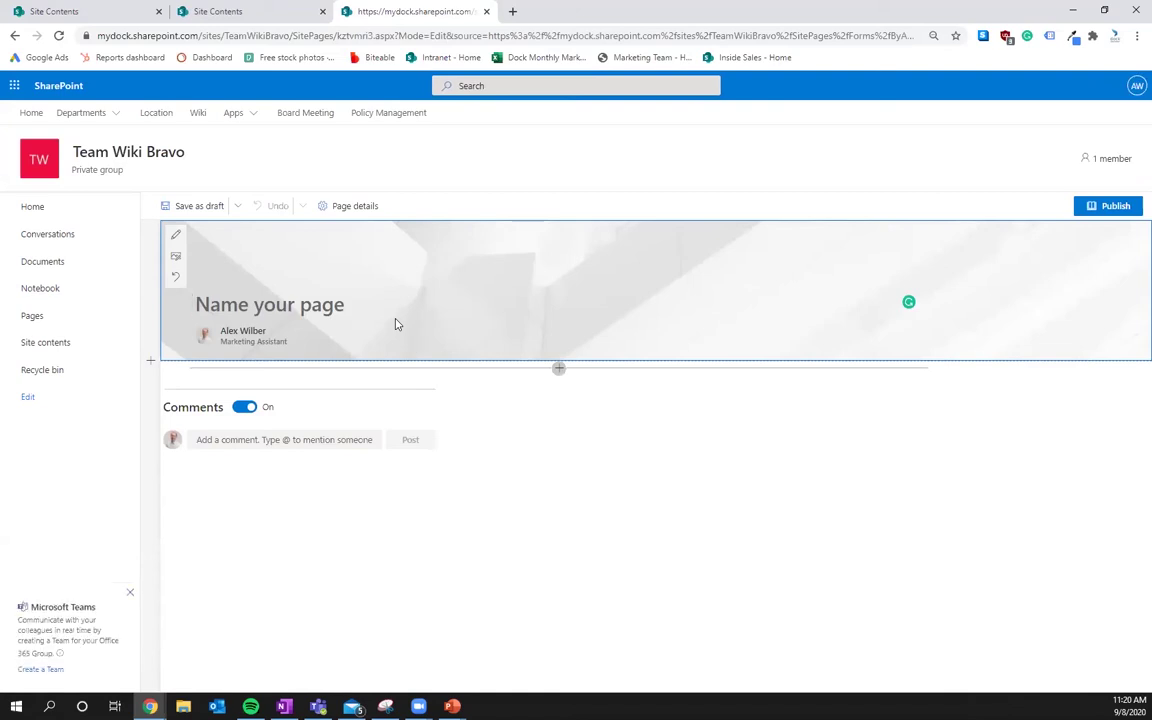
text(Team Wiki)
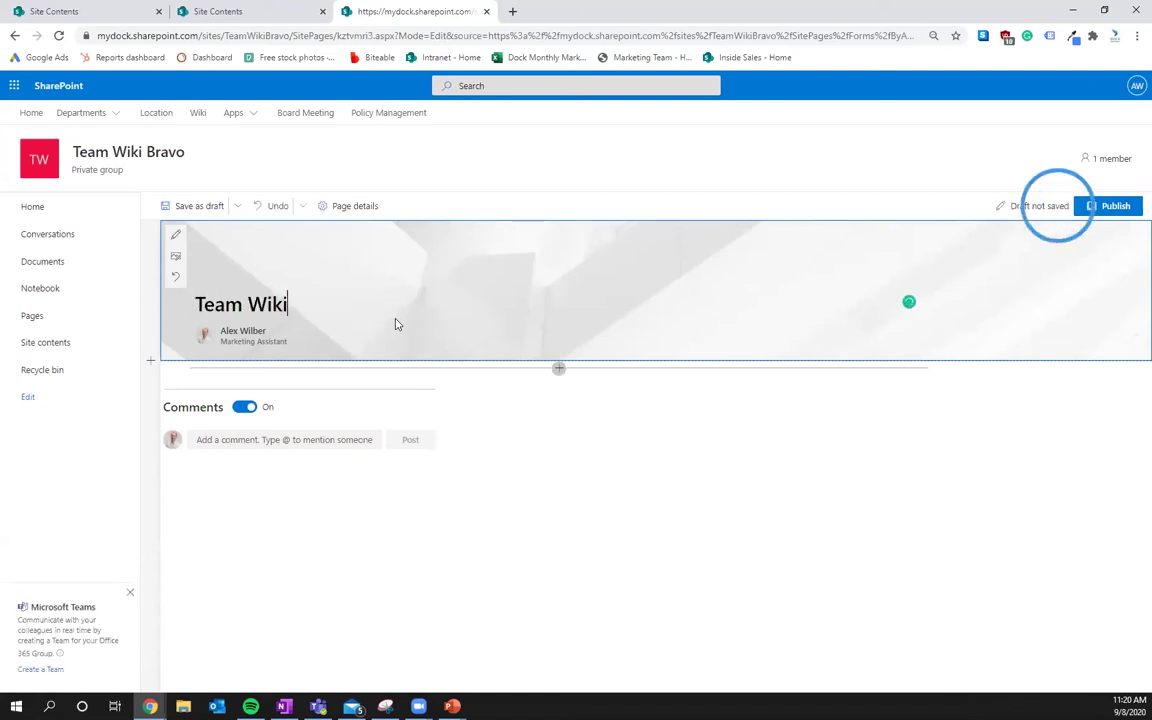
text( Template)
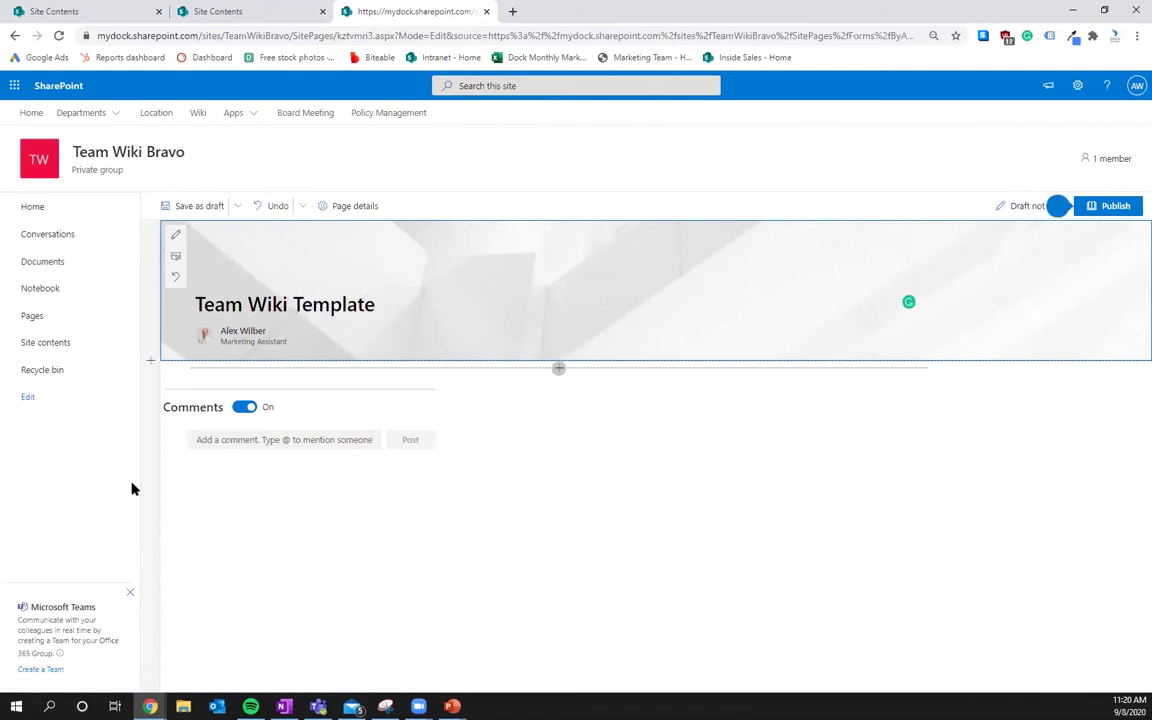
- Add a Page properties web part to the body of the Team Wiki Template page
click(879, 437)
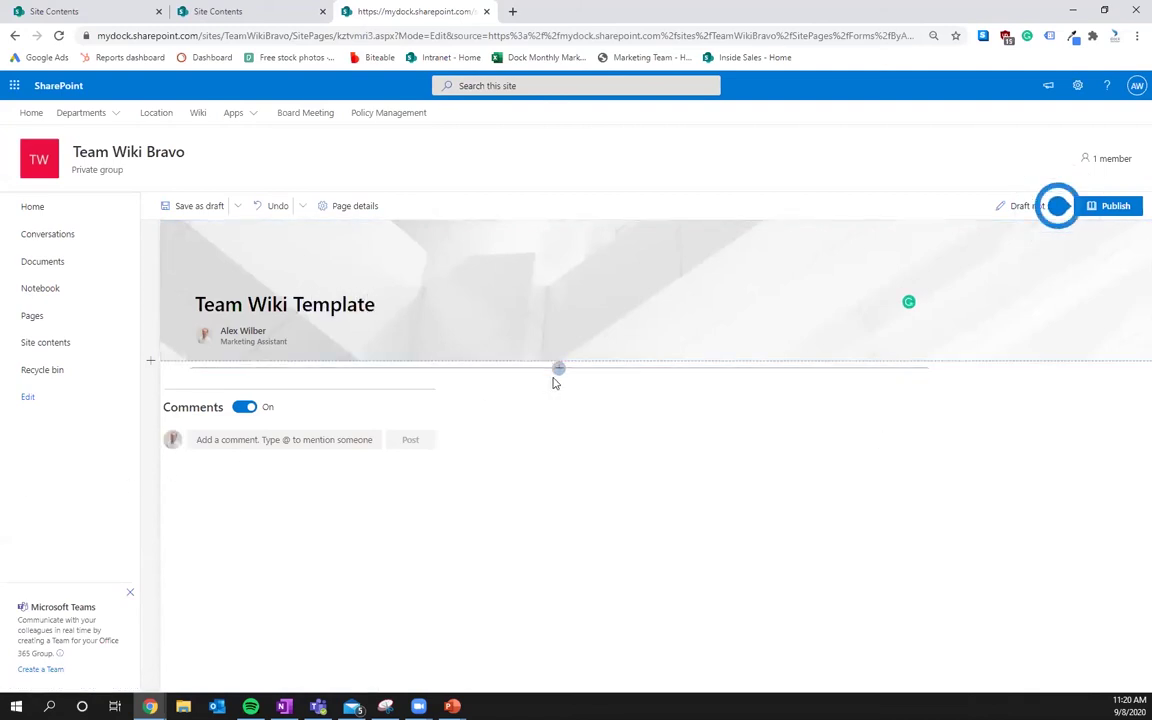
click(557, 370)
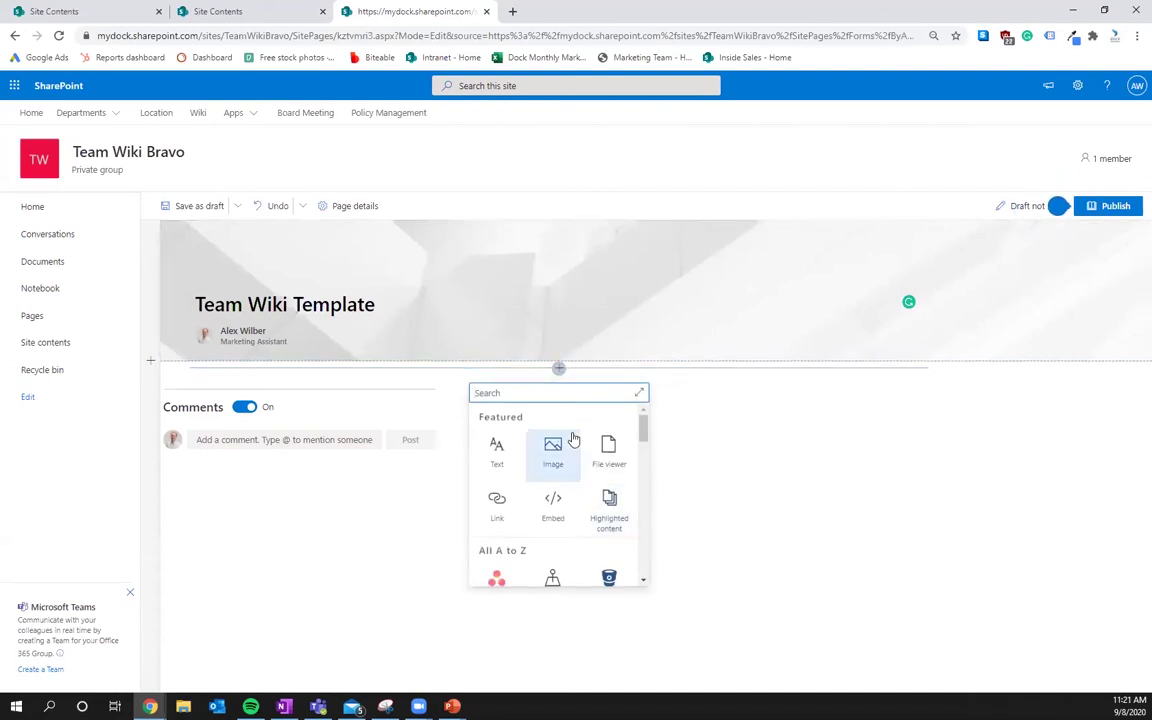
text(page pr)
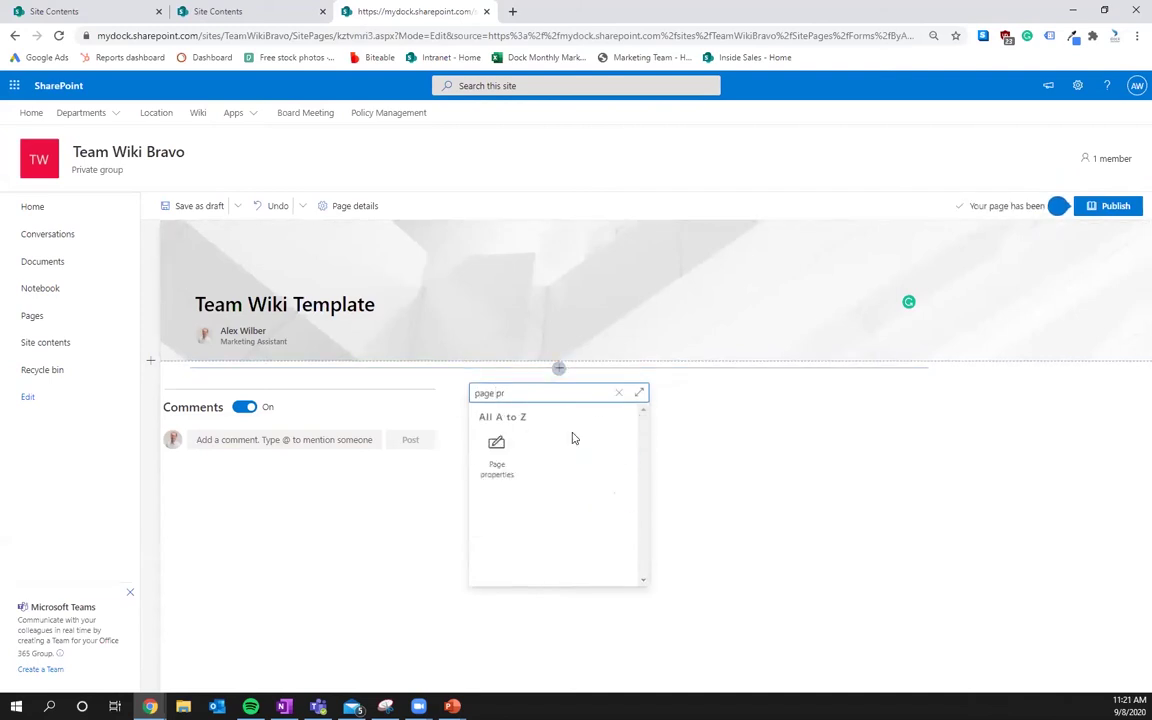
click(486, 468)
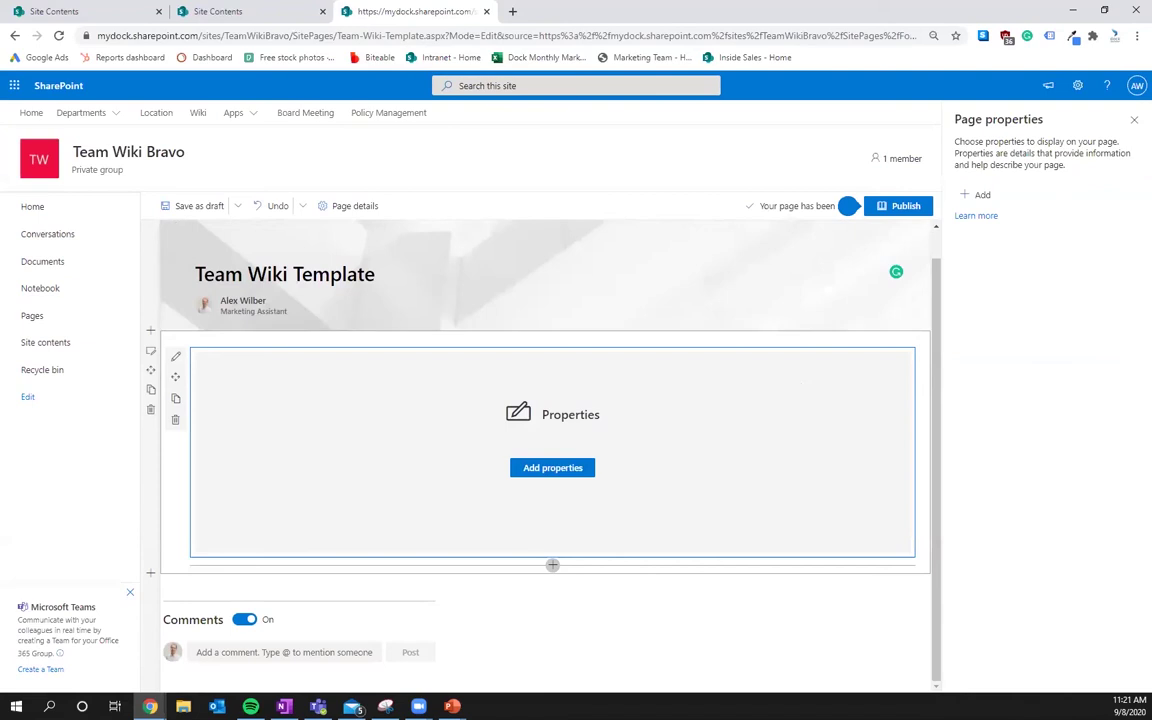
- Set the Page properties web part to display the Department and Expiration properties
click(976, 195)
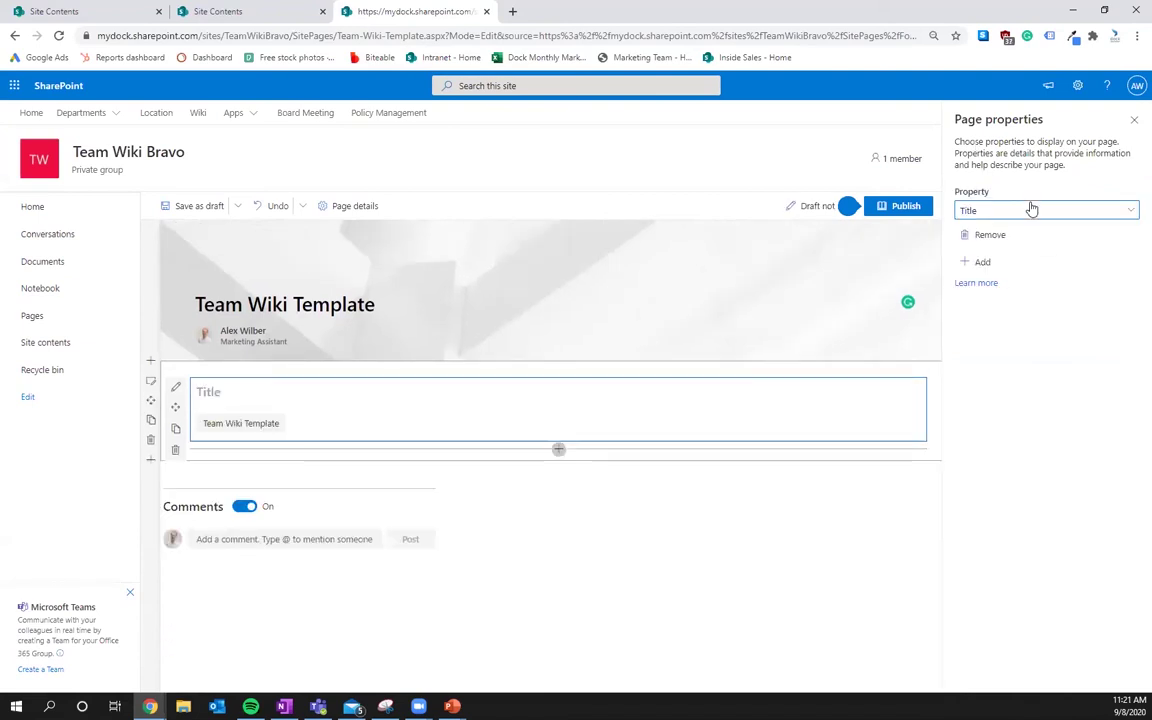
click(1031, 208)
click(980, 250)
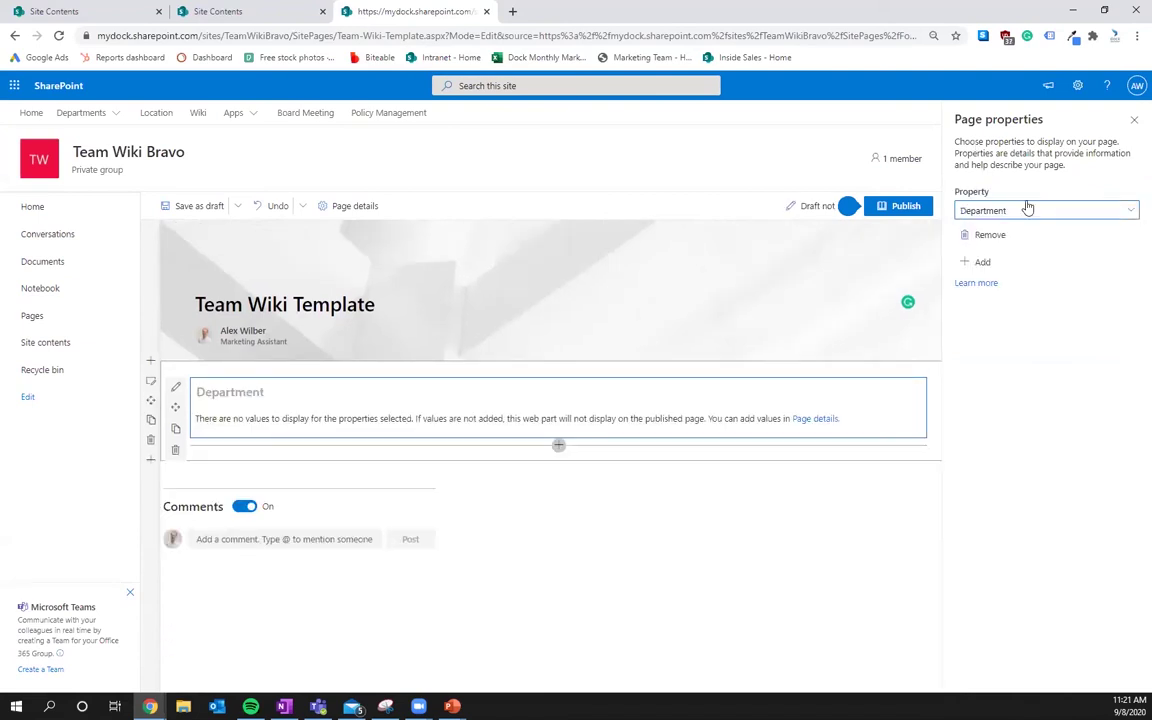
click(976, 263)
click(1036, 278)
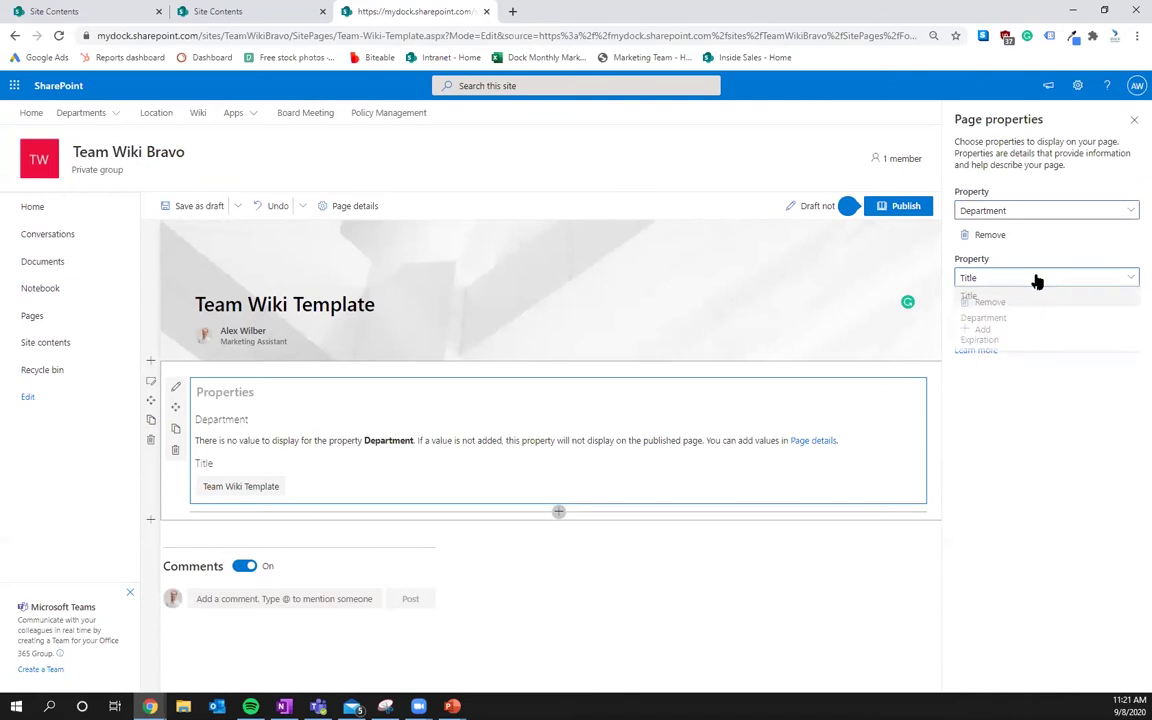
click(980, 342)
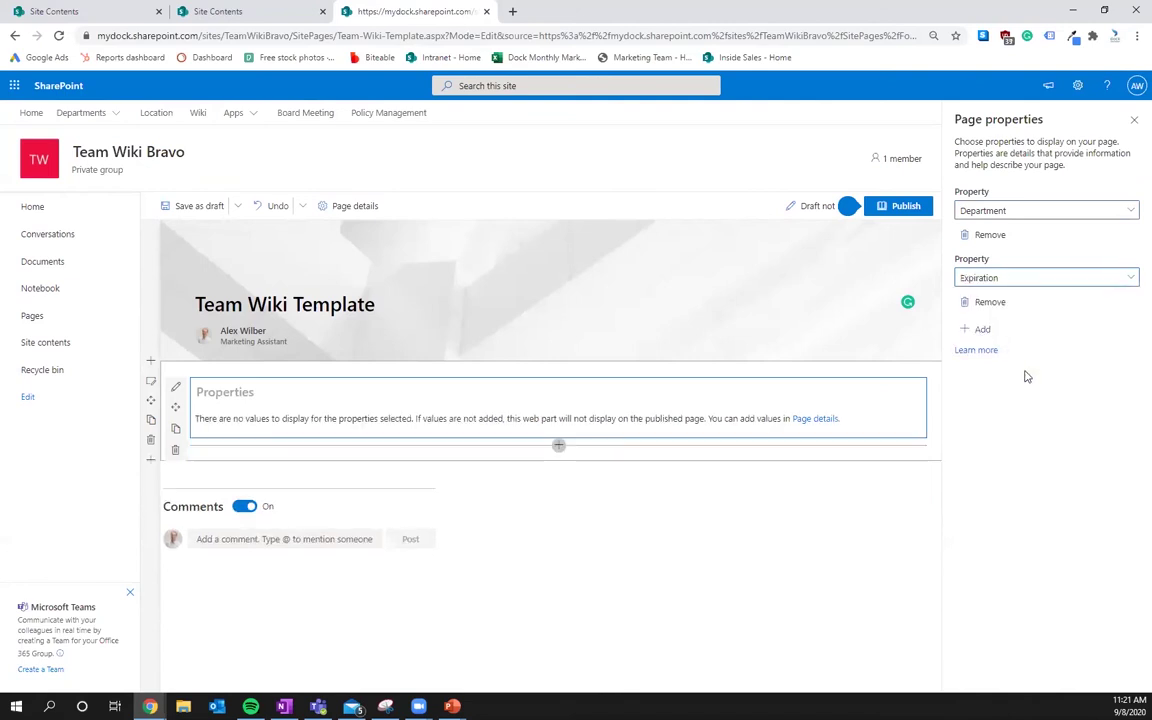
click(1132, 121)
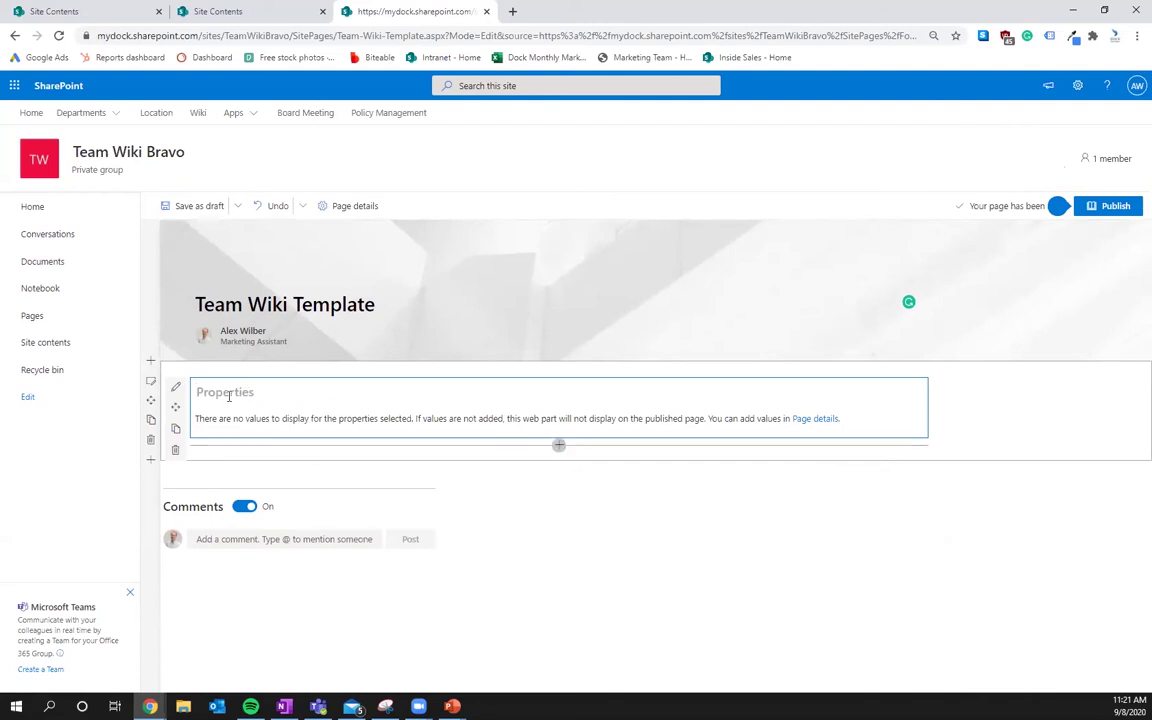
- Reopen the Page properties web part's settings and review the choices for its first property
click(175, 387)
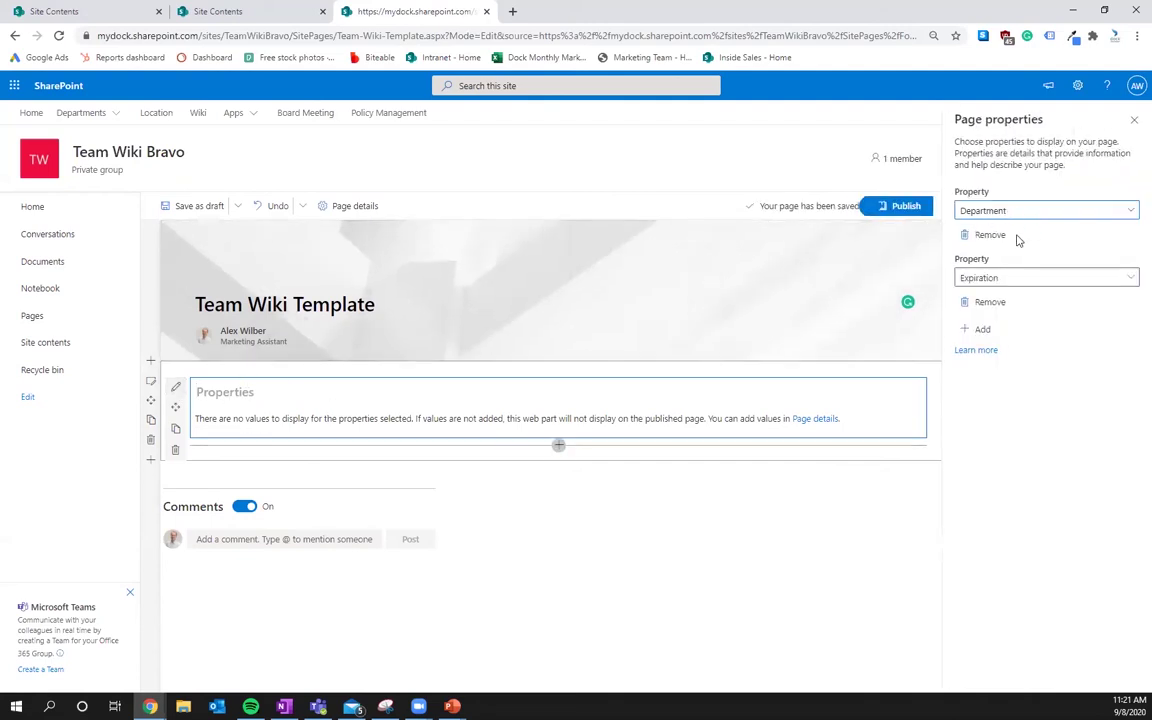
click(1040, 214)
click(1041, 215)
click(1136, 120)
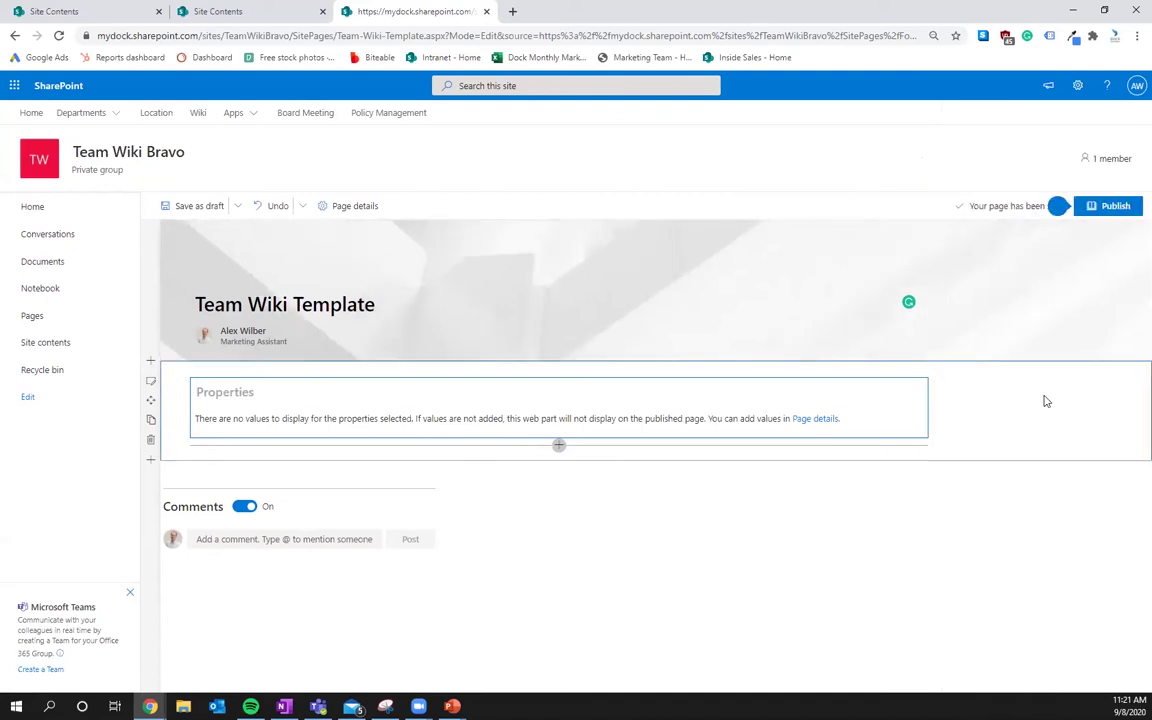
- Change the section layout to One-third left and add a Text web part in the wider column
click(151, 380)
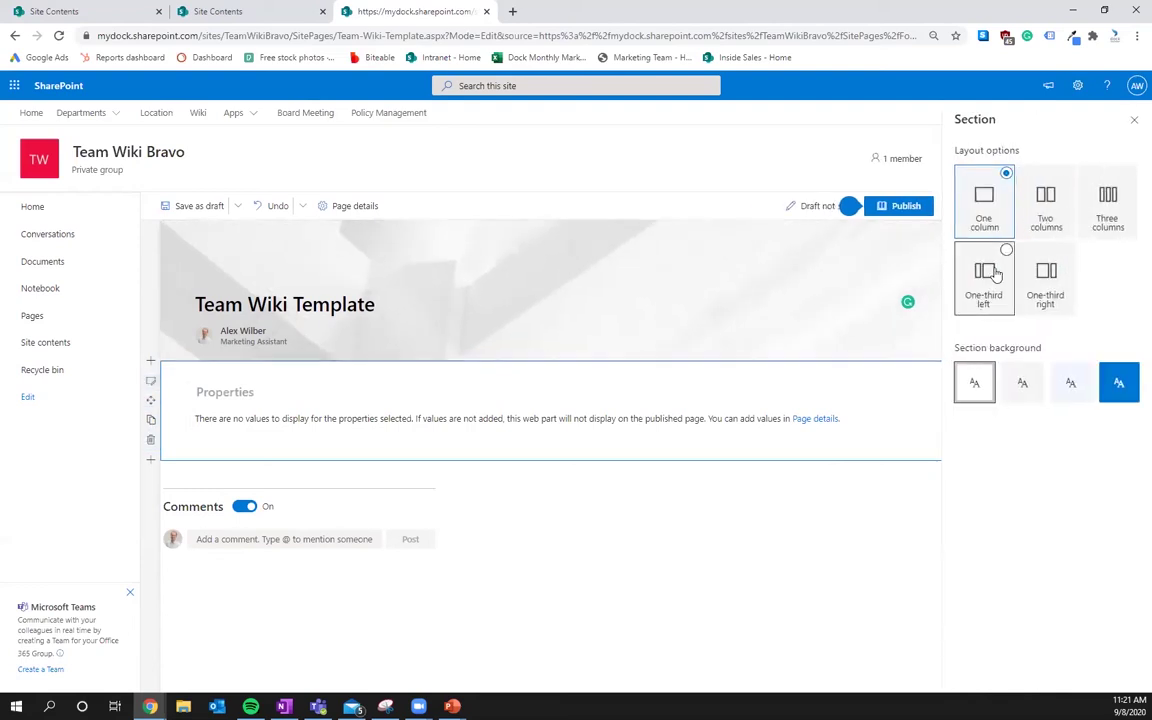
click(984, 278)
click(683, 369)
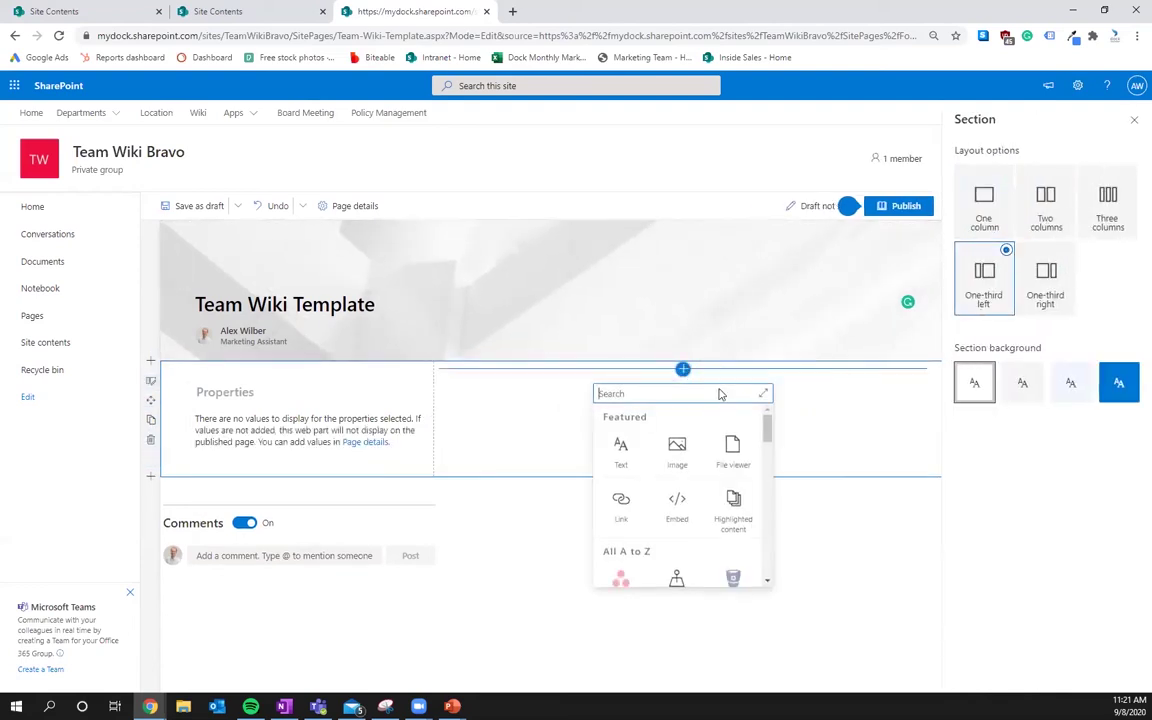
click(610, 456)
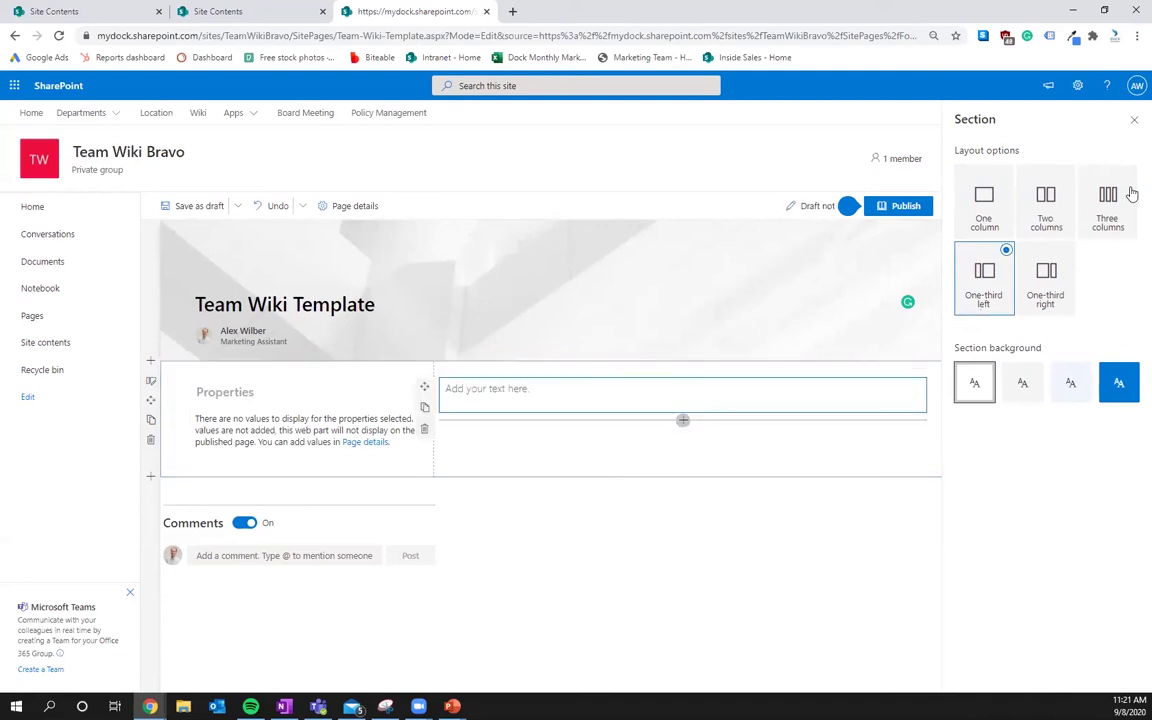
click(1133, 119)
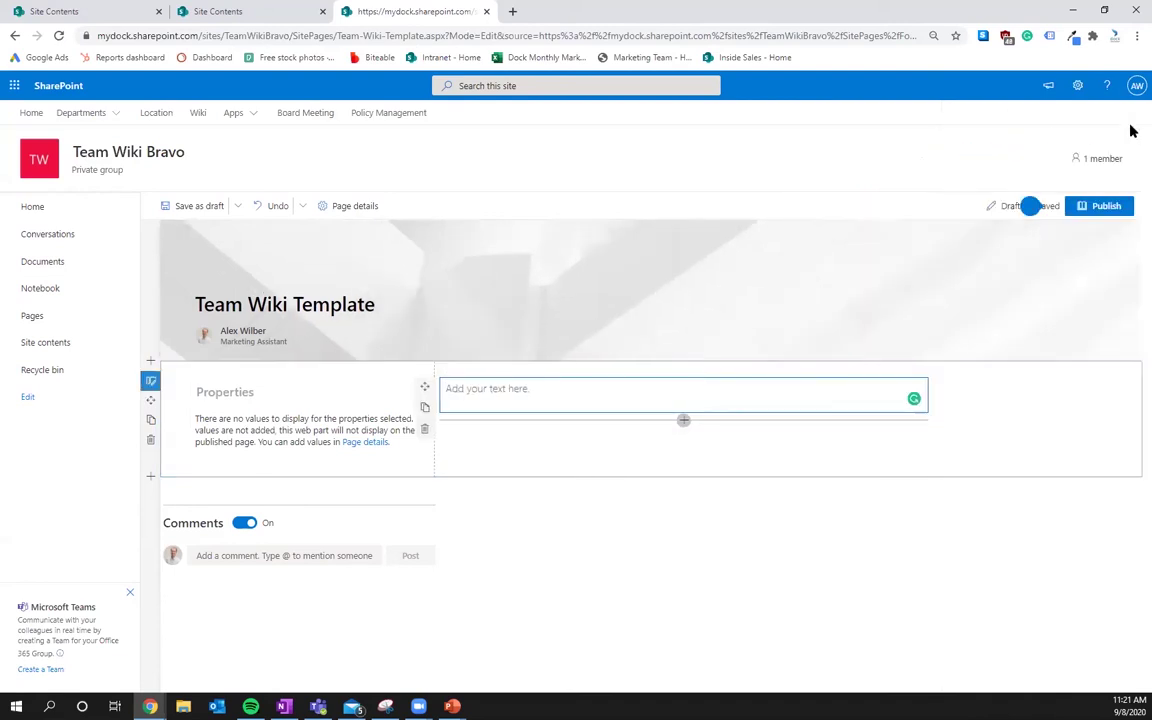
- Publish the Team Wiki Template page with its text area left empty and dismiss the sharing suggestions
click(786, 519)
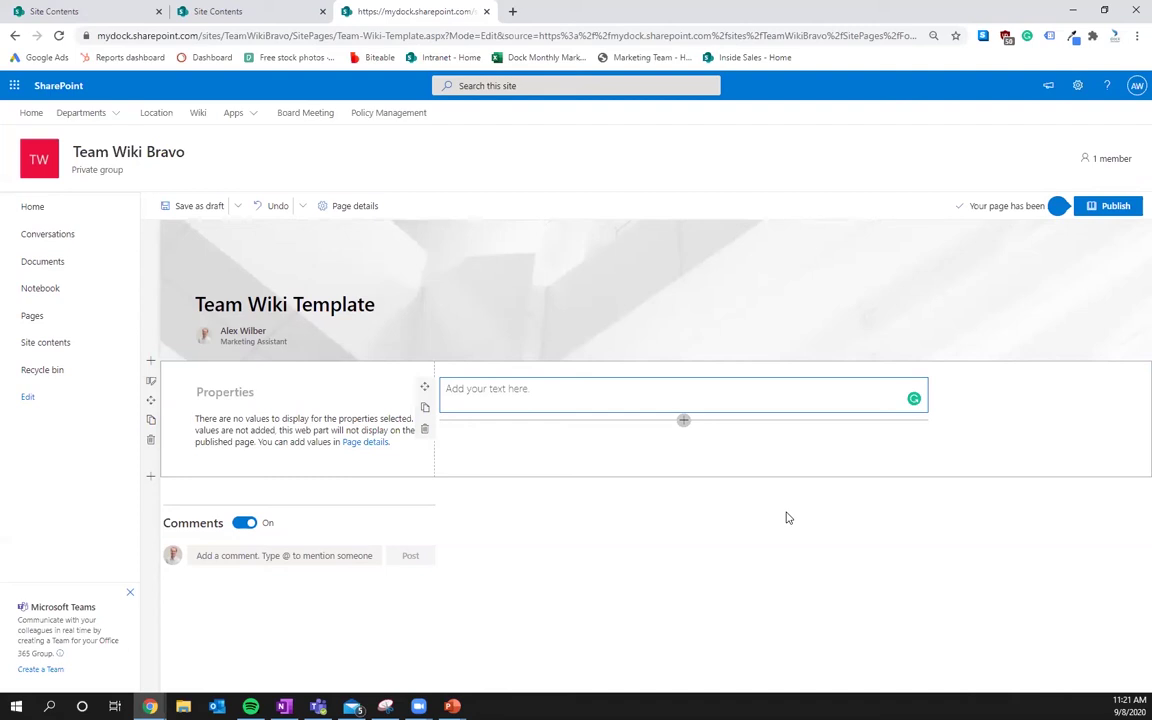
click(722, 393)
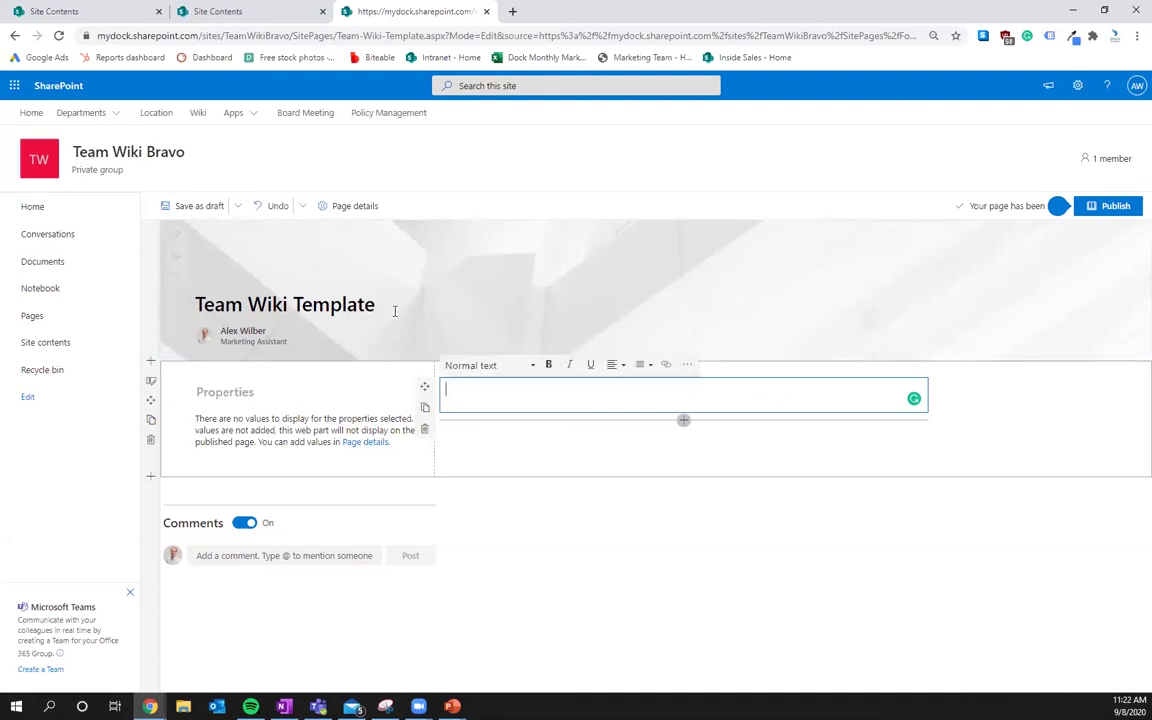
click(829, 516)
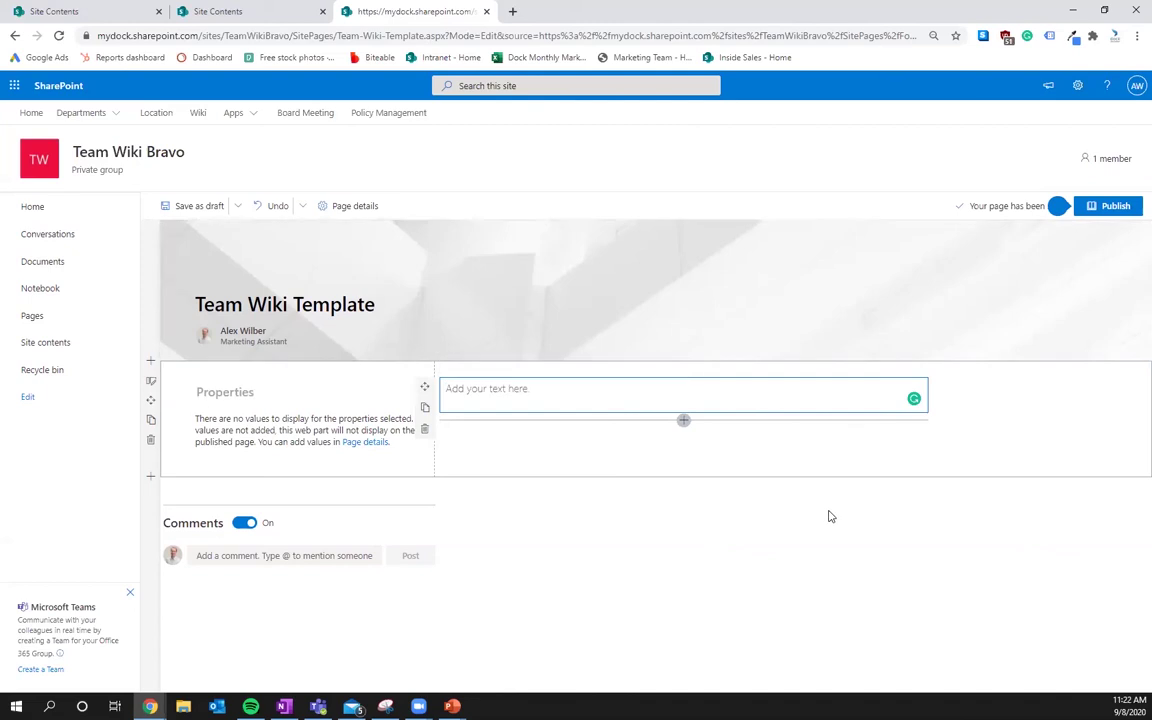
click(1110, 206)
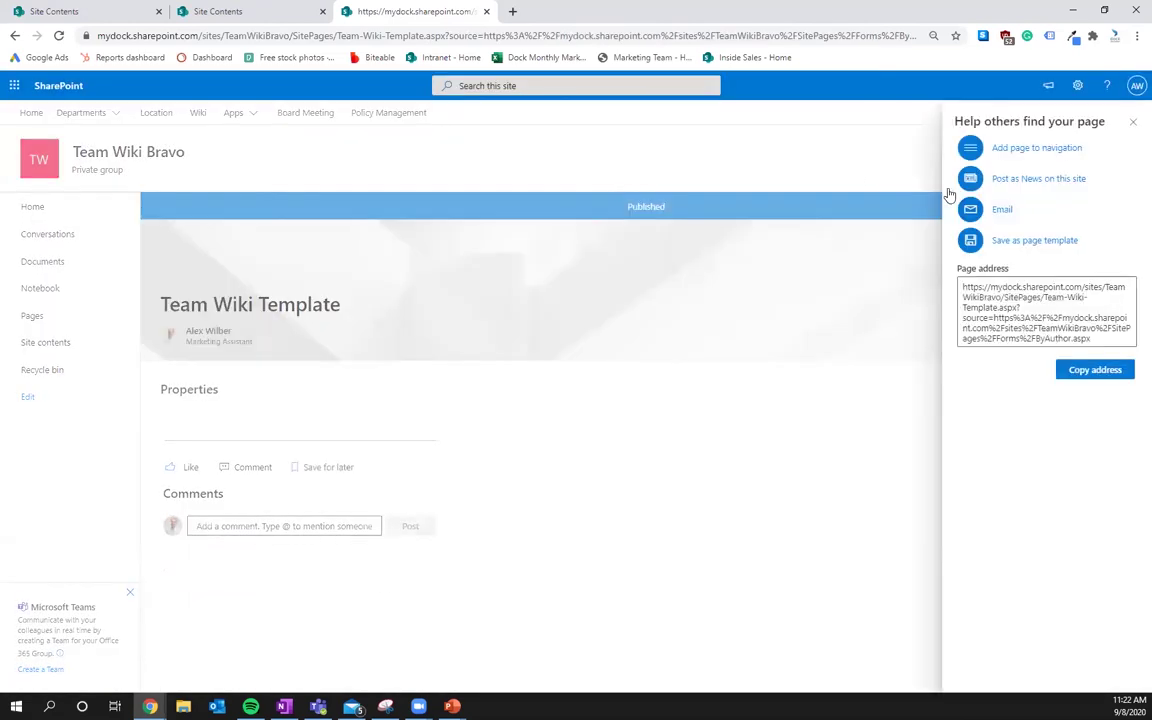
click(1135, 125)
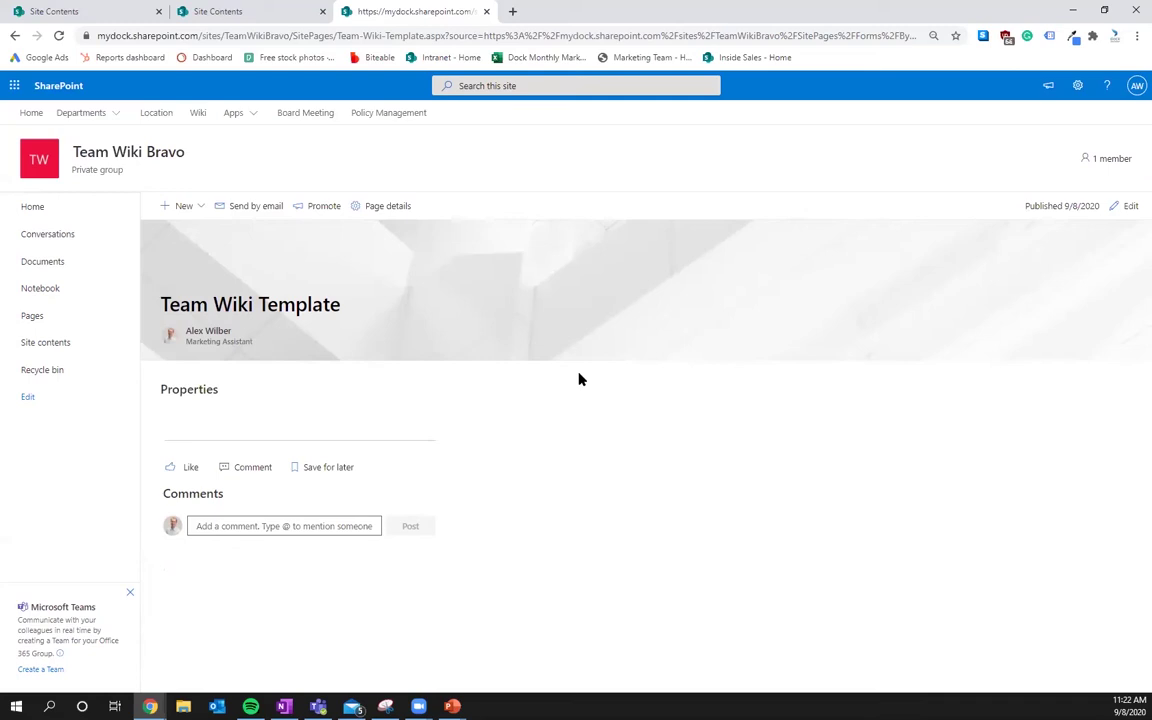
- Create a copy of the Team Wiki Template page and title it Vacation Policy
click(192, 212)
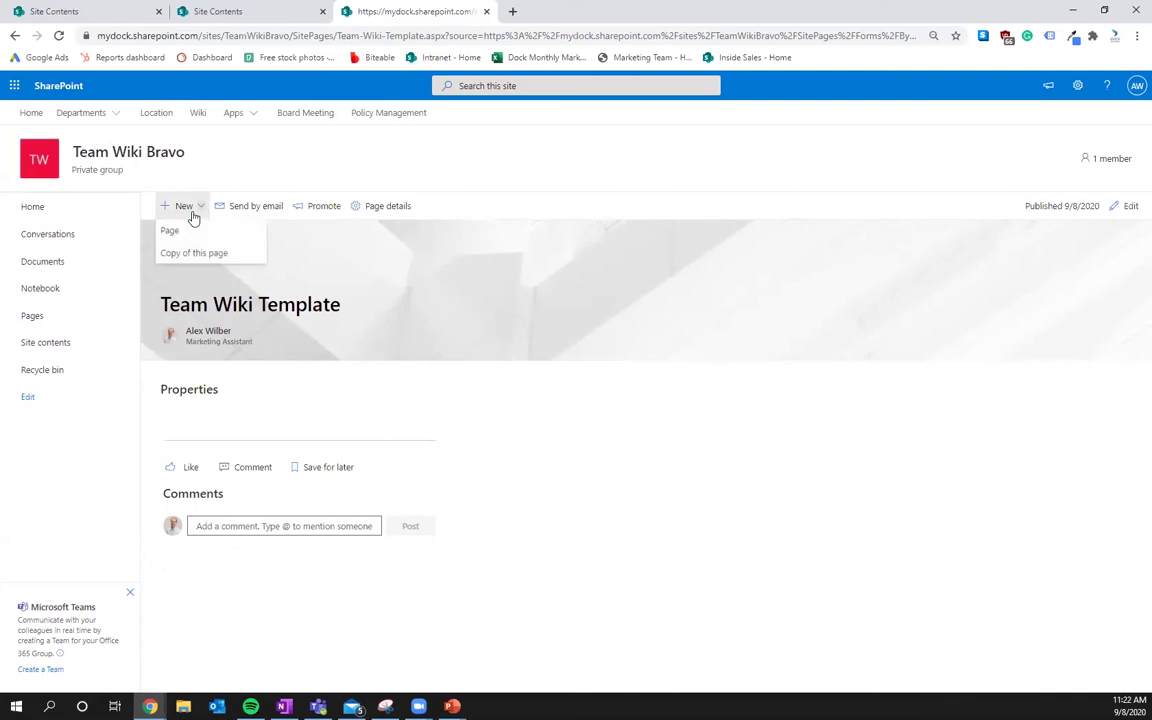
click(204, 253)
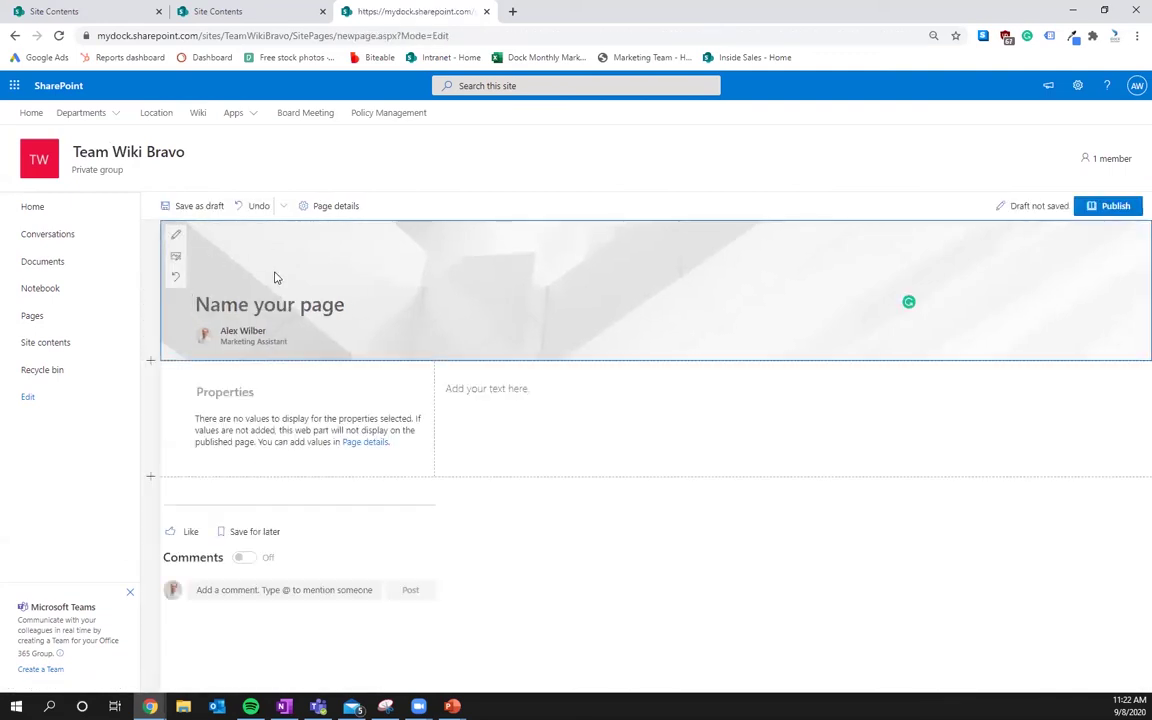
text(Vacation)
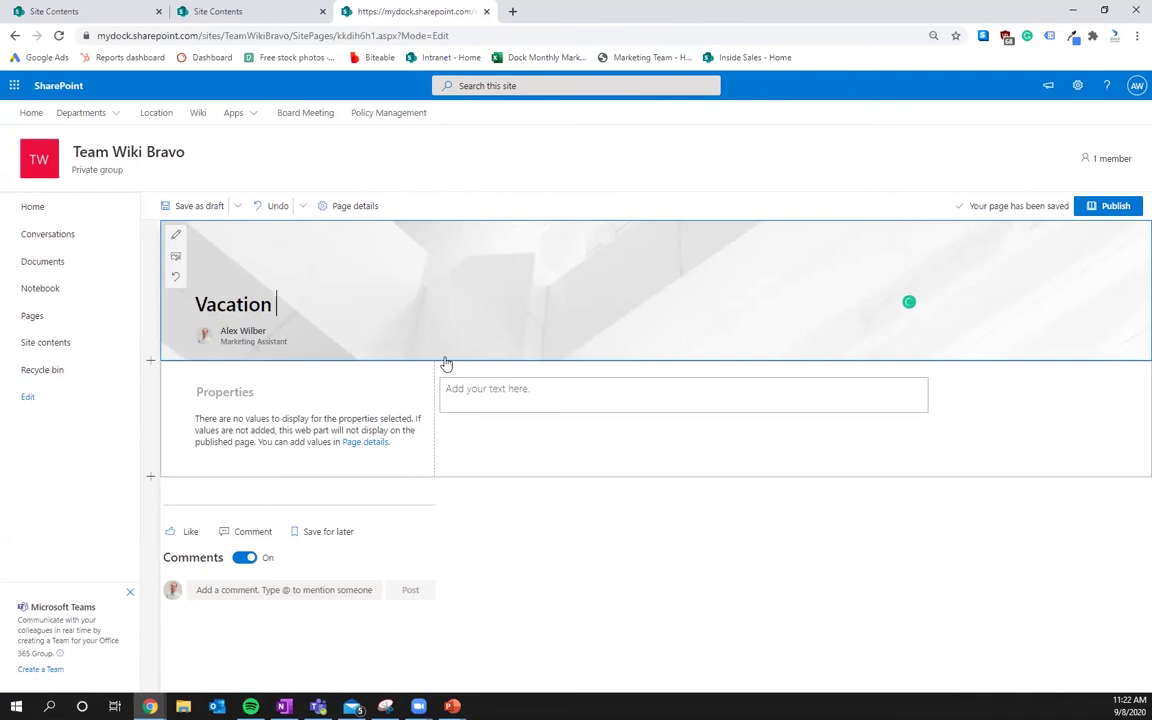
text( Policy)
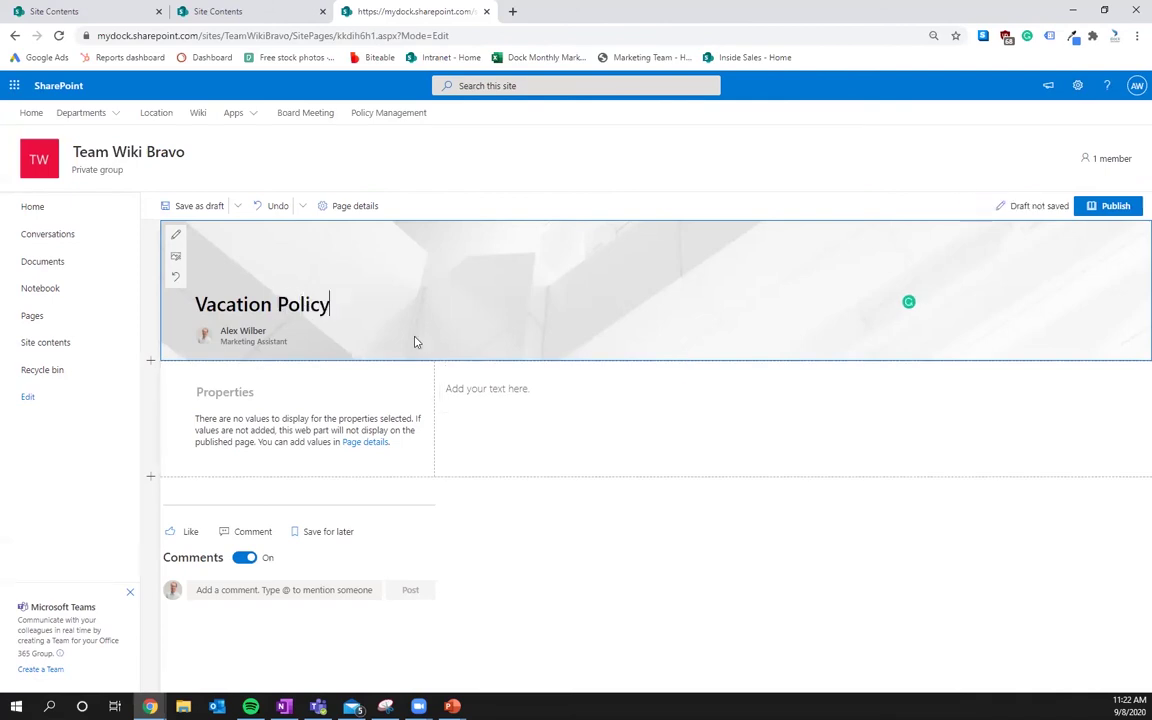
click(215, 392)
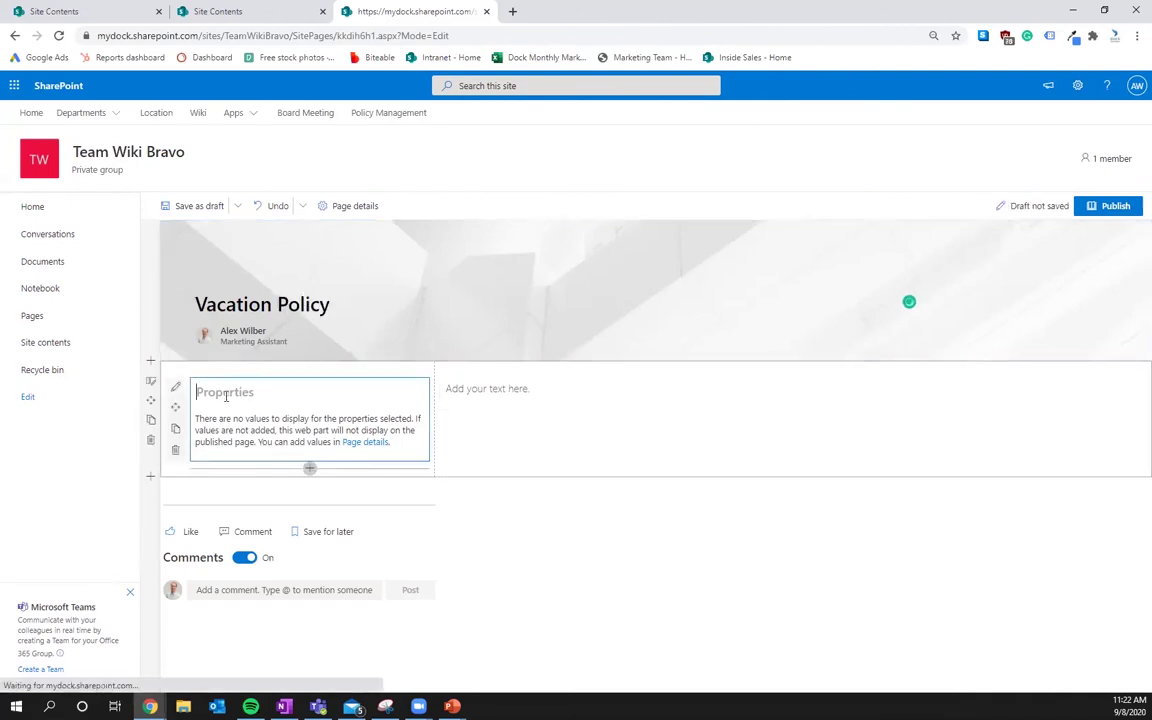
text(H)
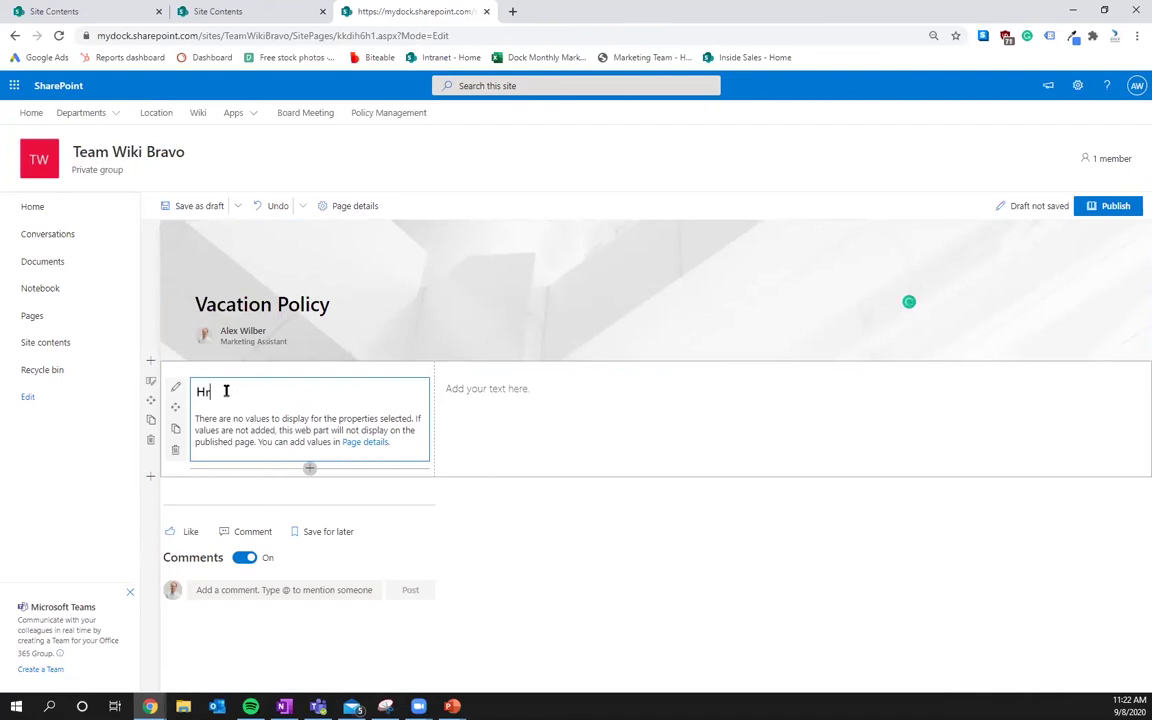
text(r)
key(BackSpace)
key(BackSpace)
click(566, 472)
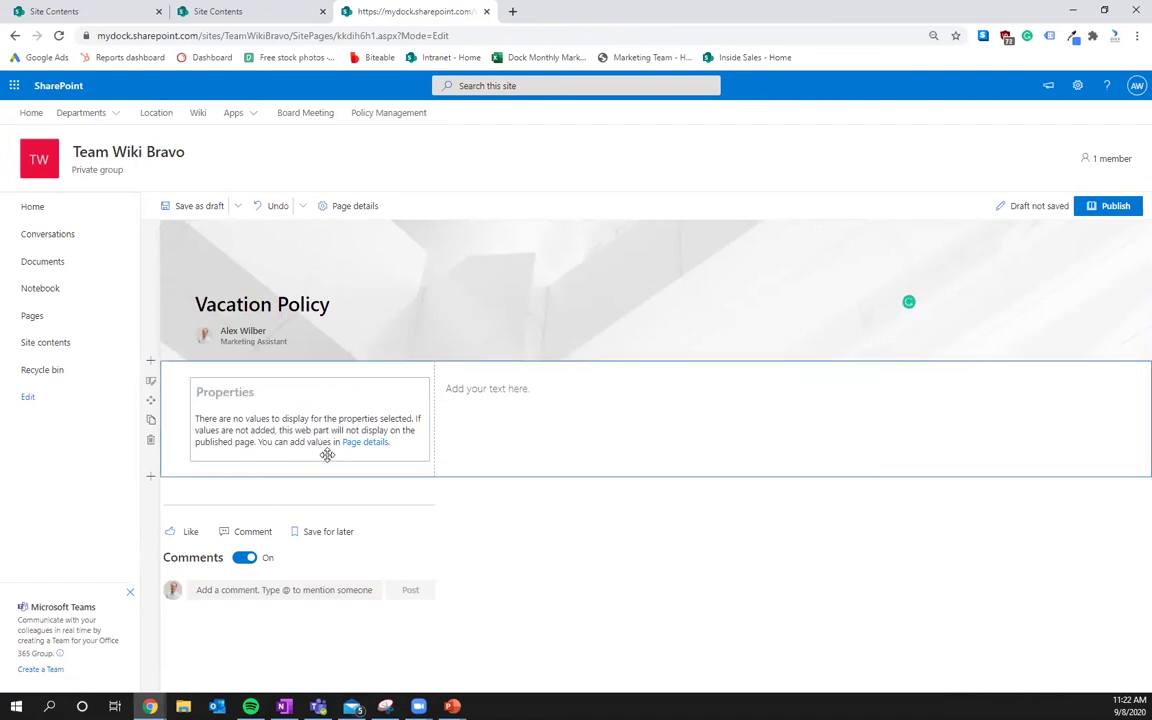
- Set the Department property to HR in the Vacation Policy page's details
click(362, 450)
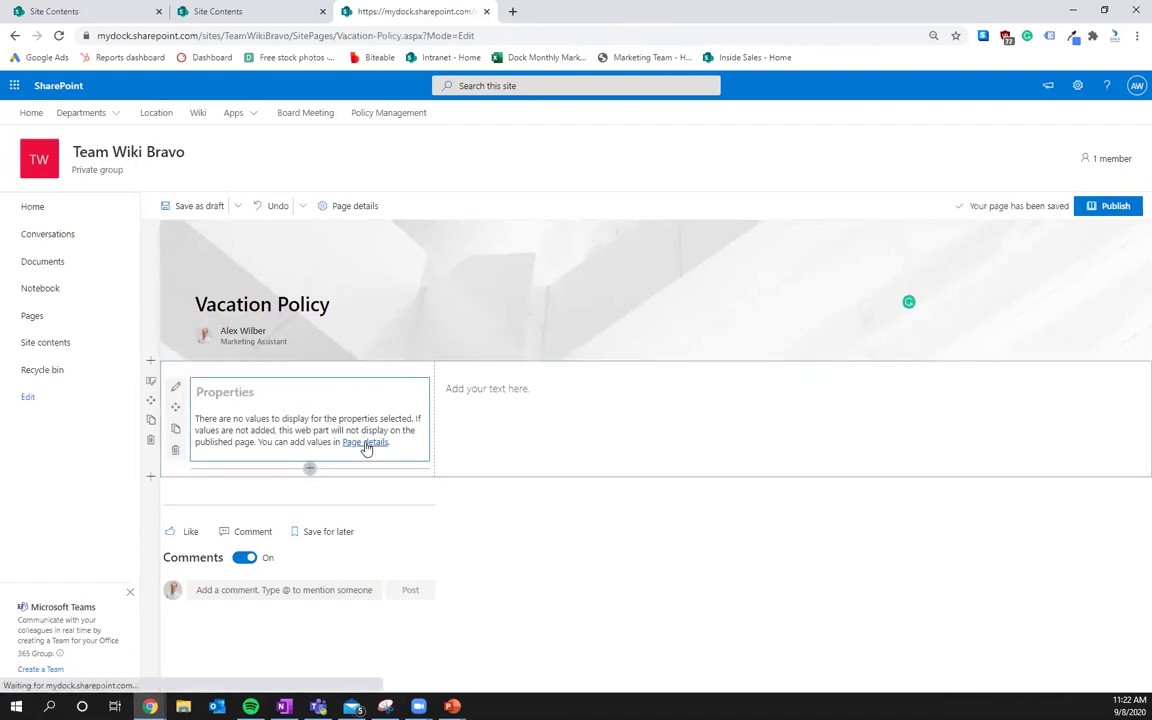
click(367, 442)
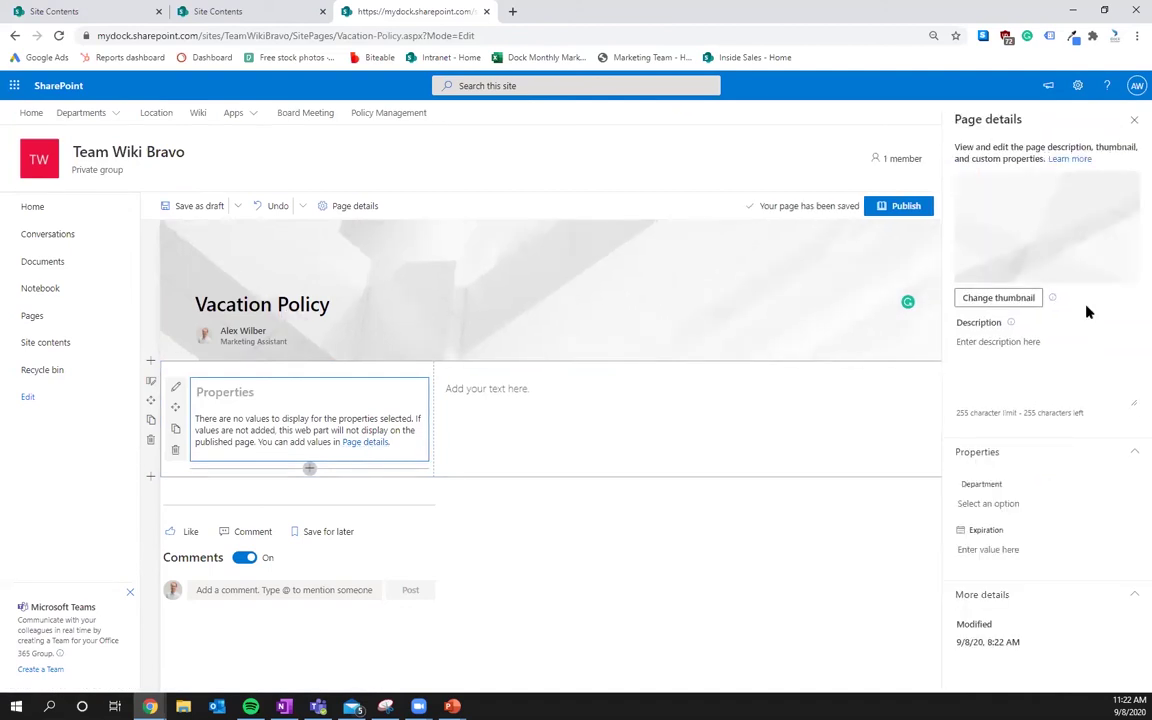
click(175, 387)
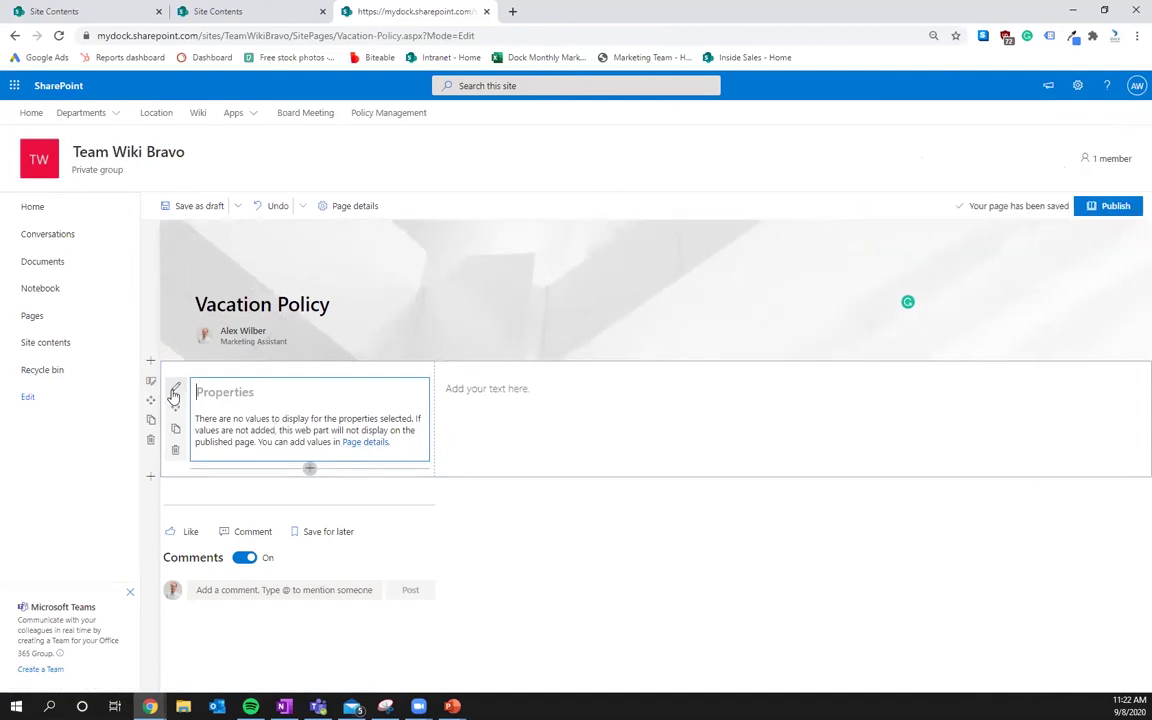
click(366, 442)
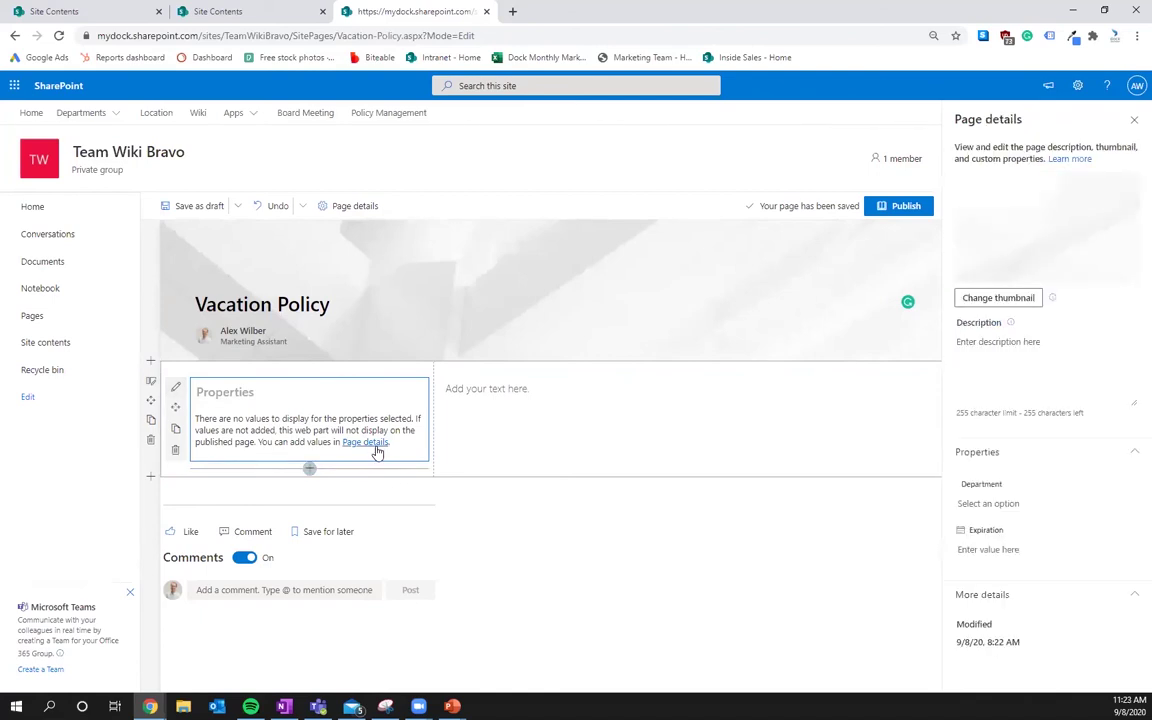
click(997, 503)
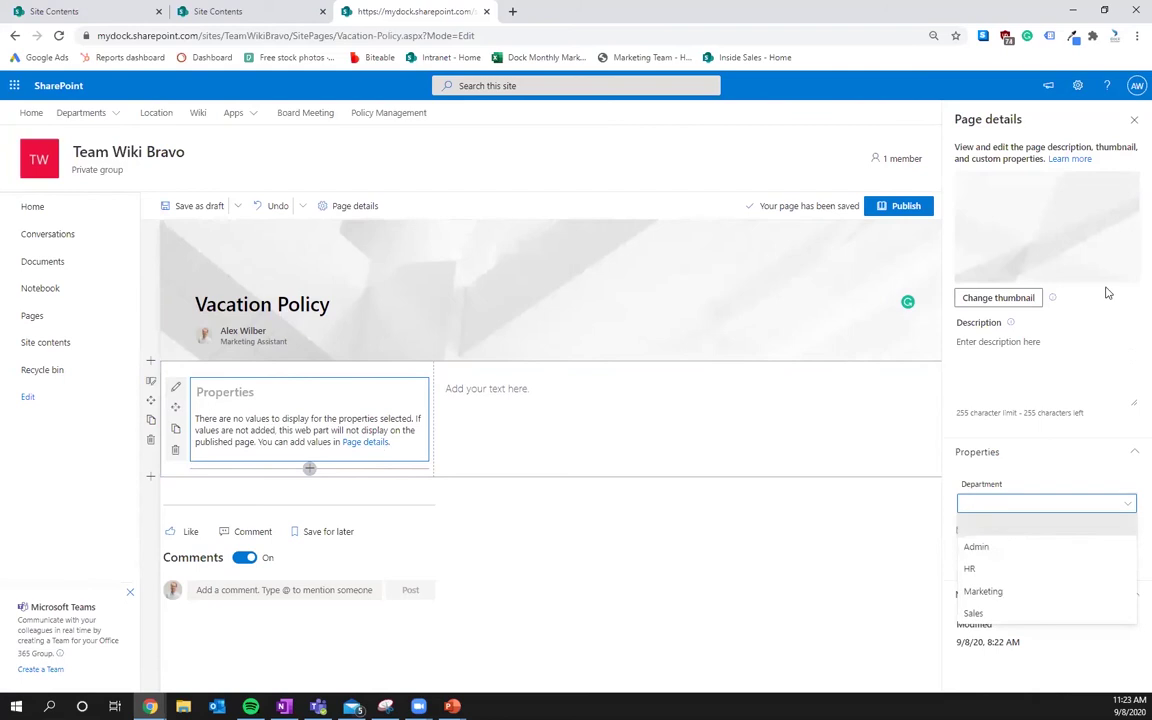
click(970, 568)
- Pick HR as the department and set the Expiration date to 12/31/2020 in the Vacation Policy page's properties
click(1003, 559)
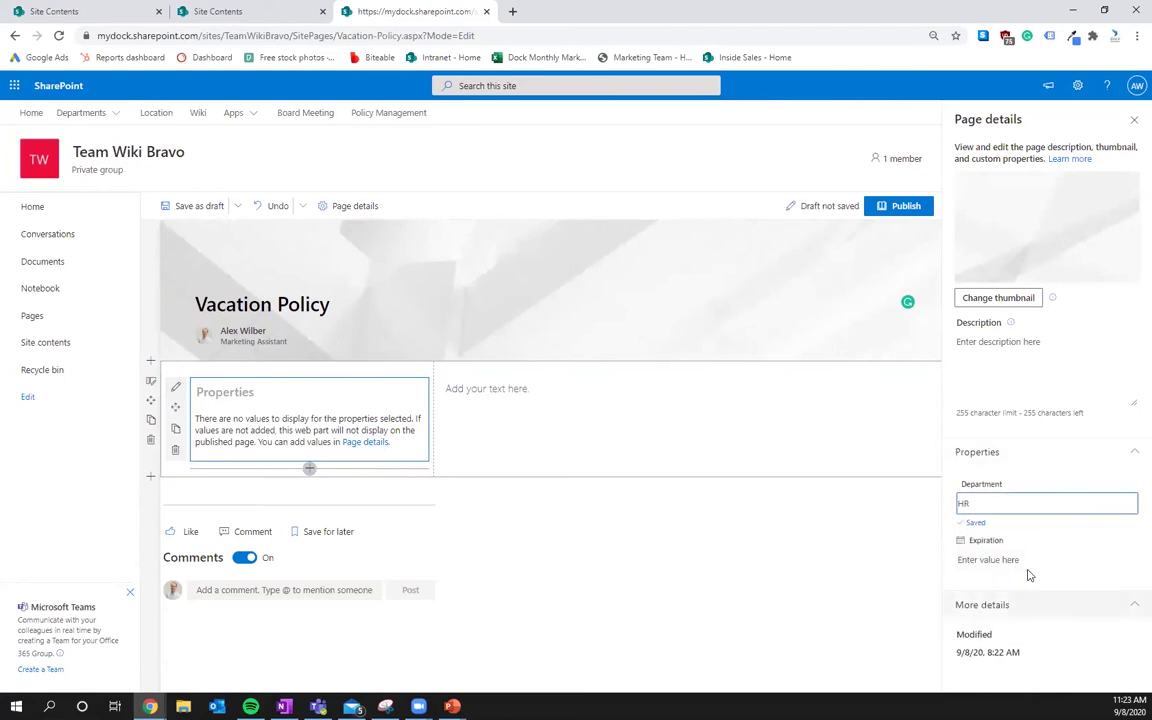
click(1003, 551)
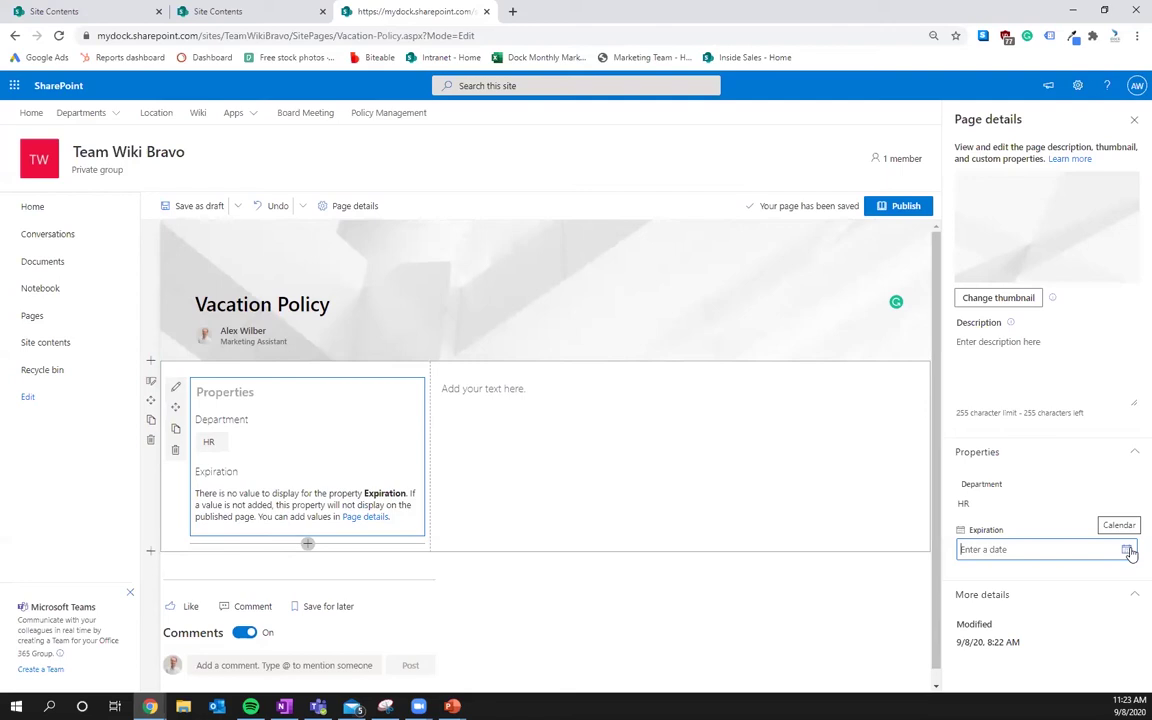
click(1128, 550)
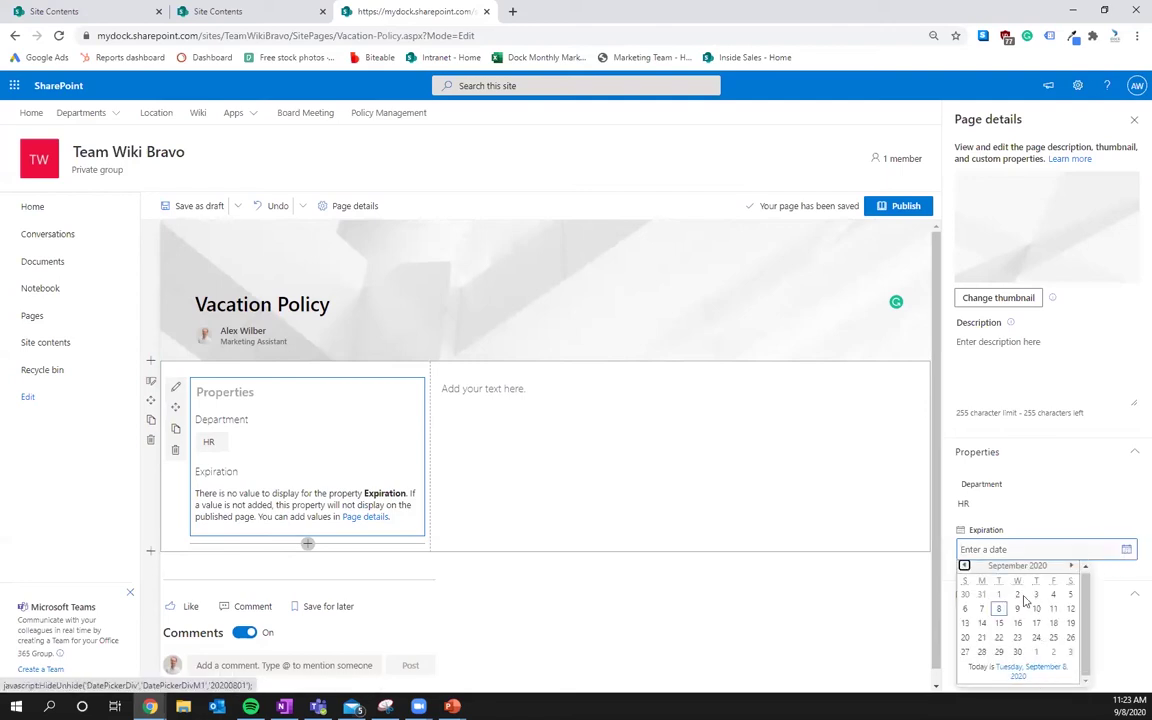
click(1070, 567)
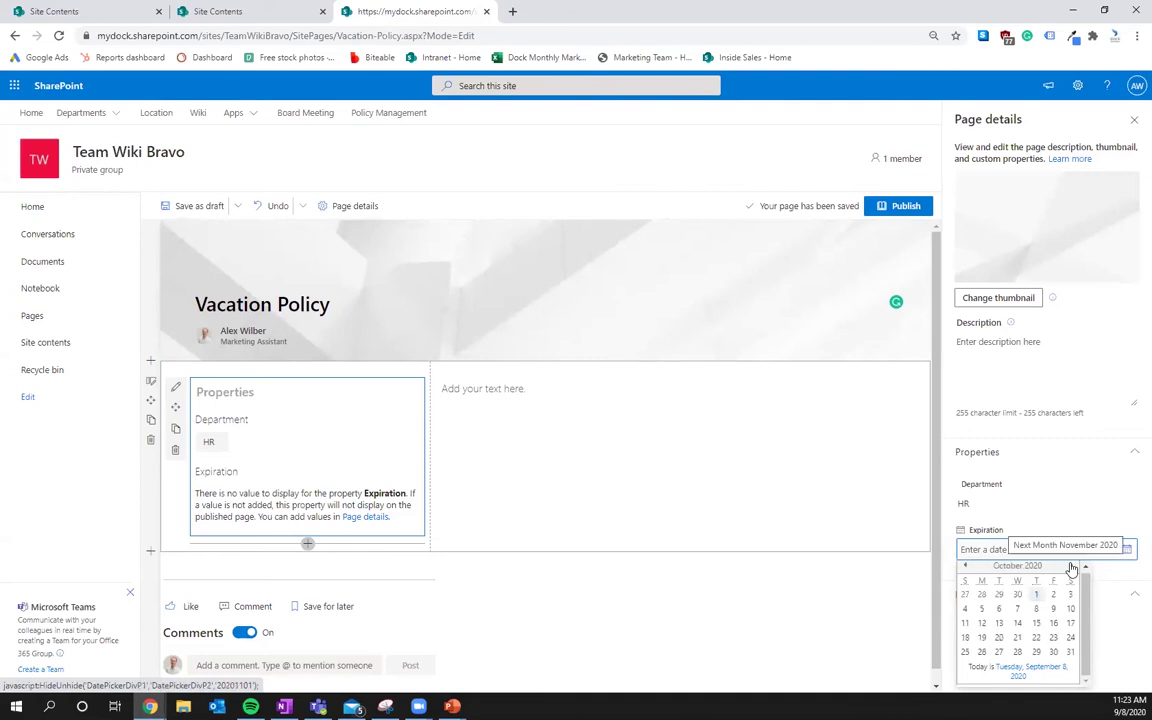
click(1070, 567)
click(1070, 567)
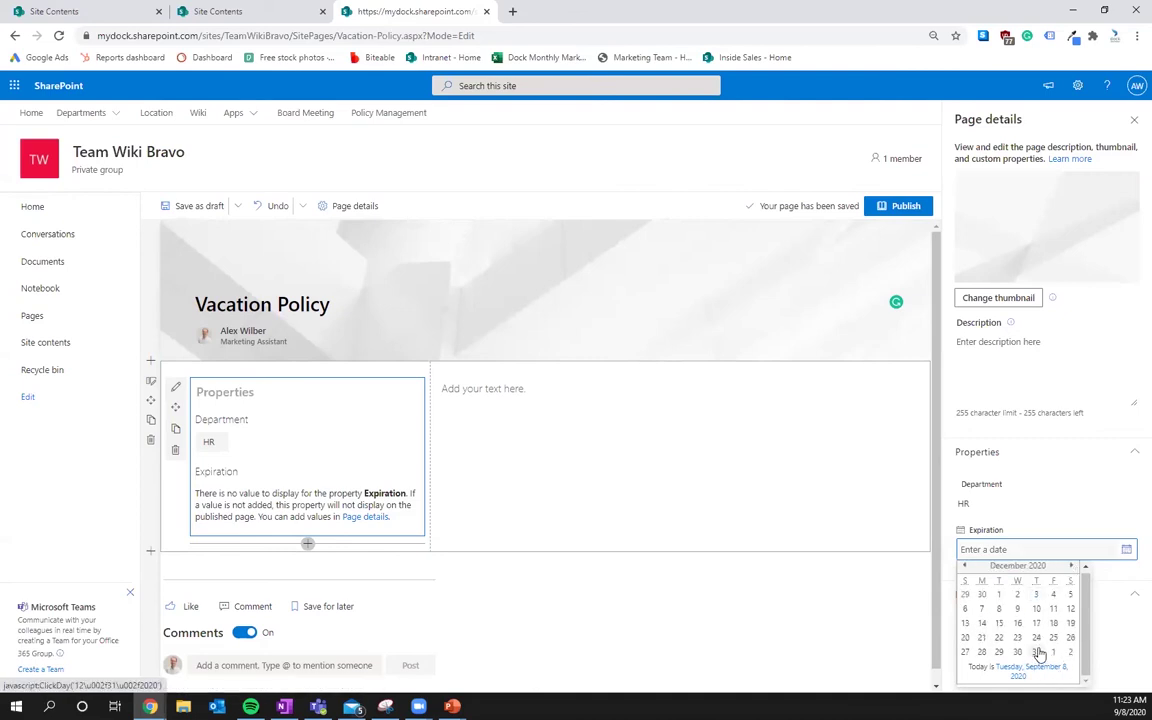
click(1035, 652)
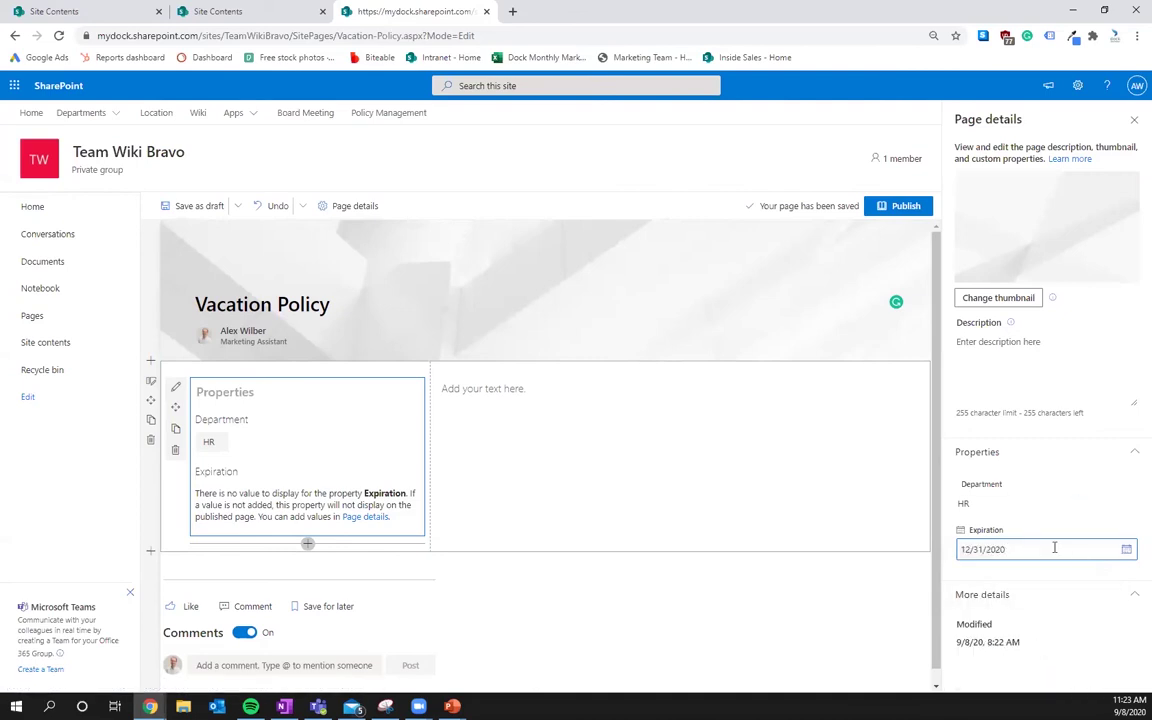
- Add "Paid Time Off" as a bold Heading 1 in the Vacation Policy page's text area and publish the page
click(864, 370)
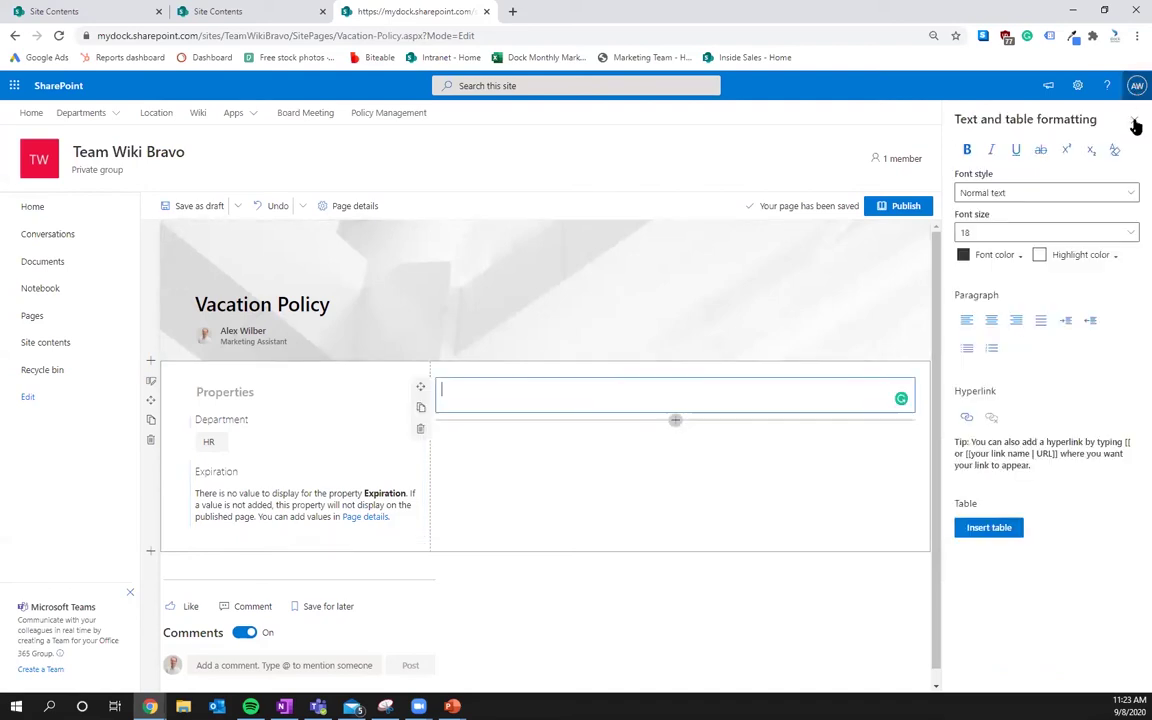
click(1133, 120)
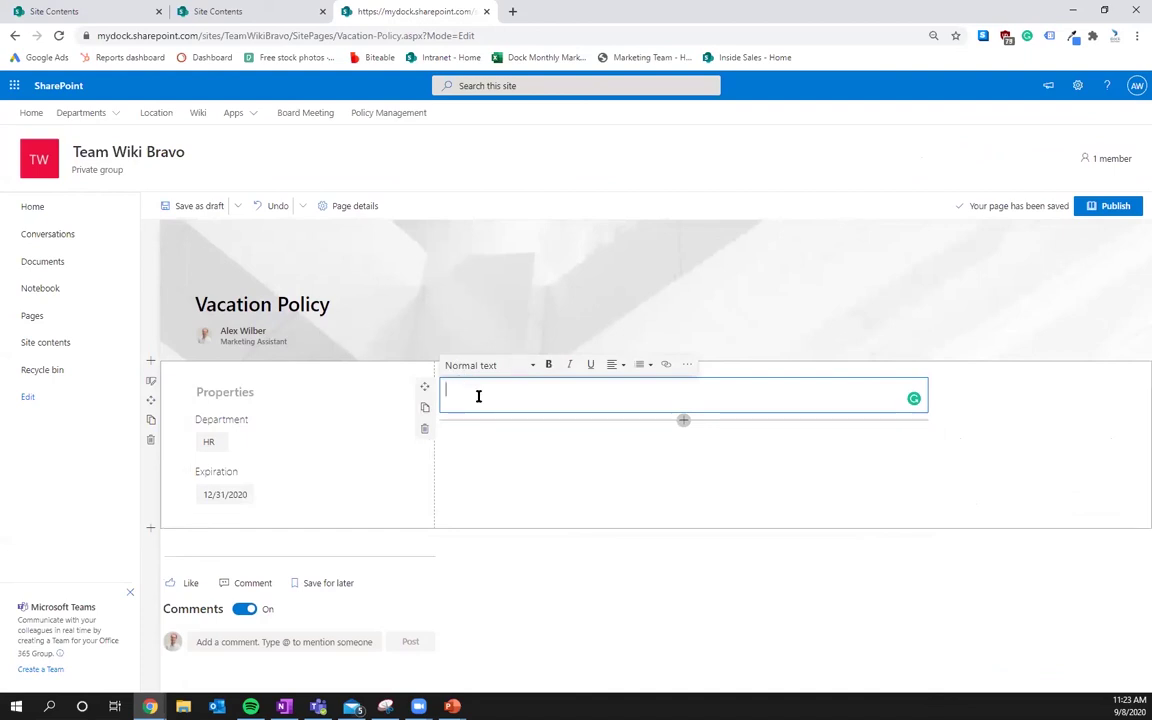
text(Paid Time Off)
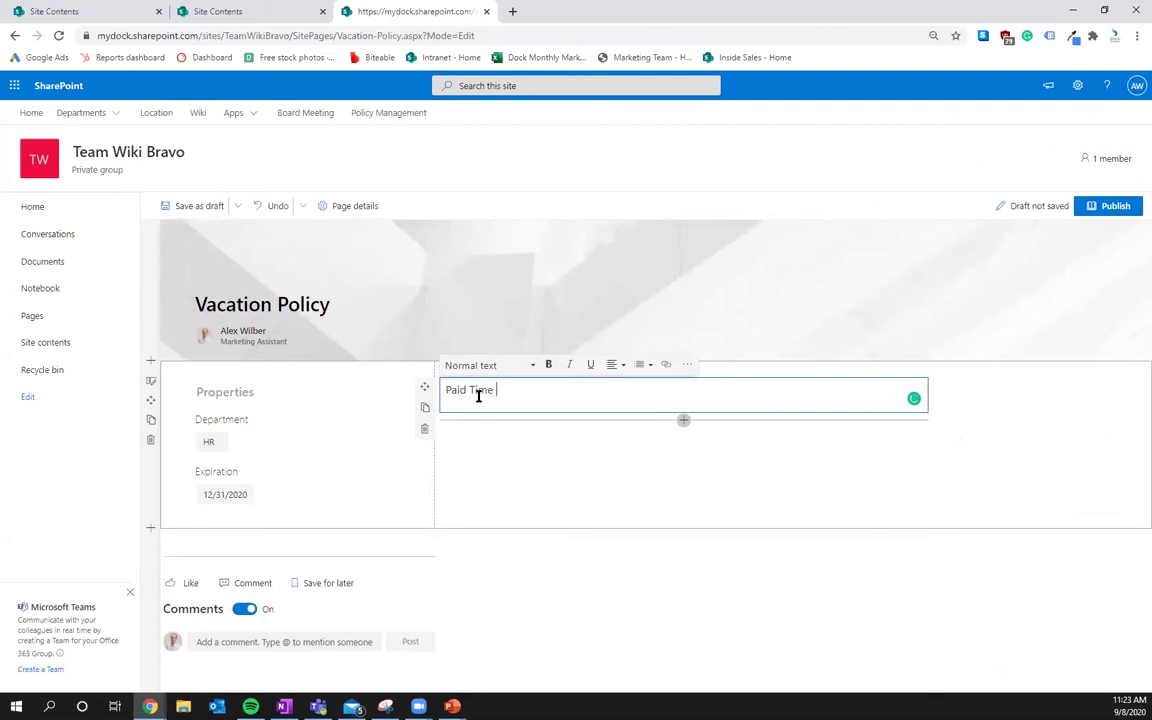
triple_click(545, 393)
click(549, 364)
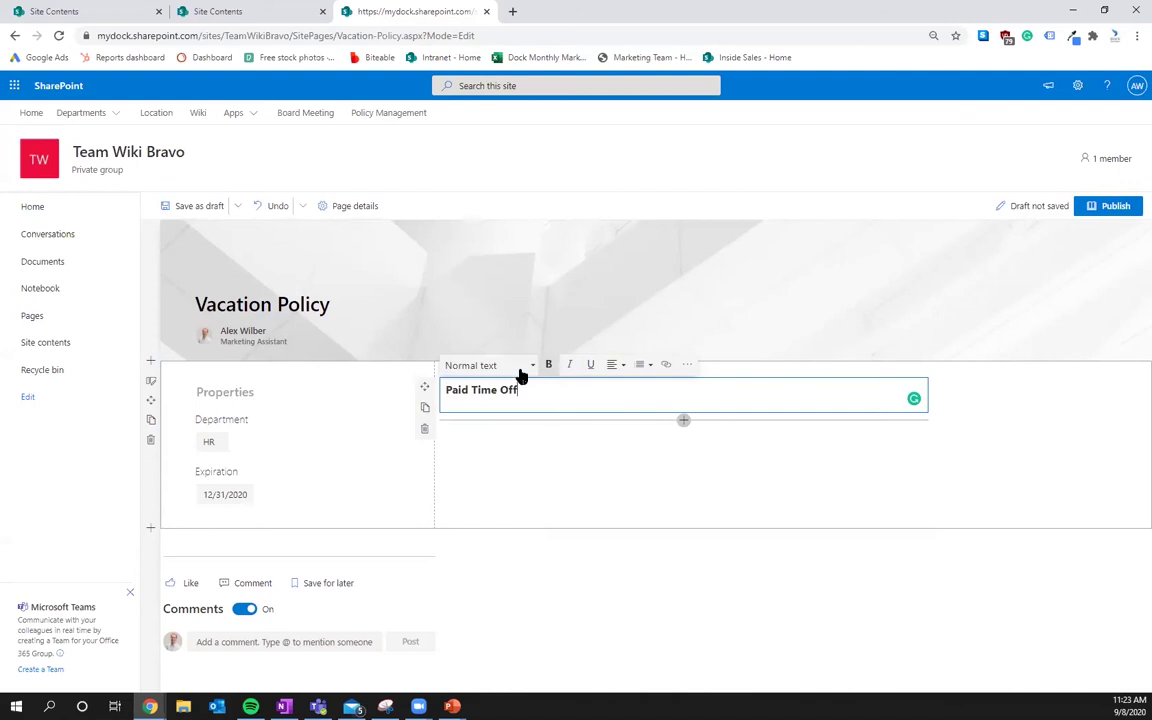
click(520, 366)
click(483, 410)
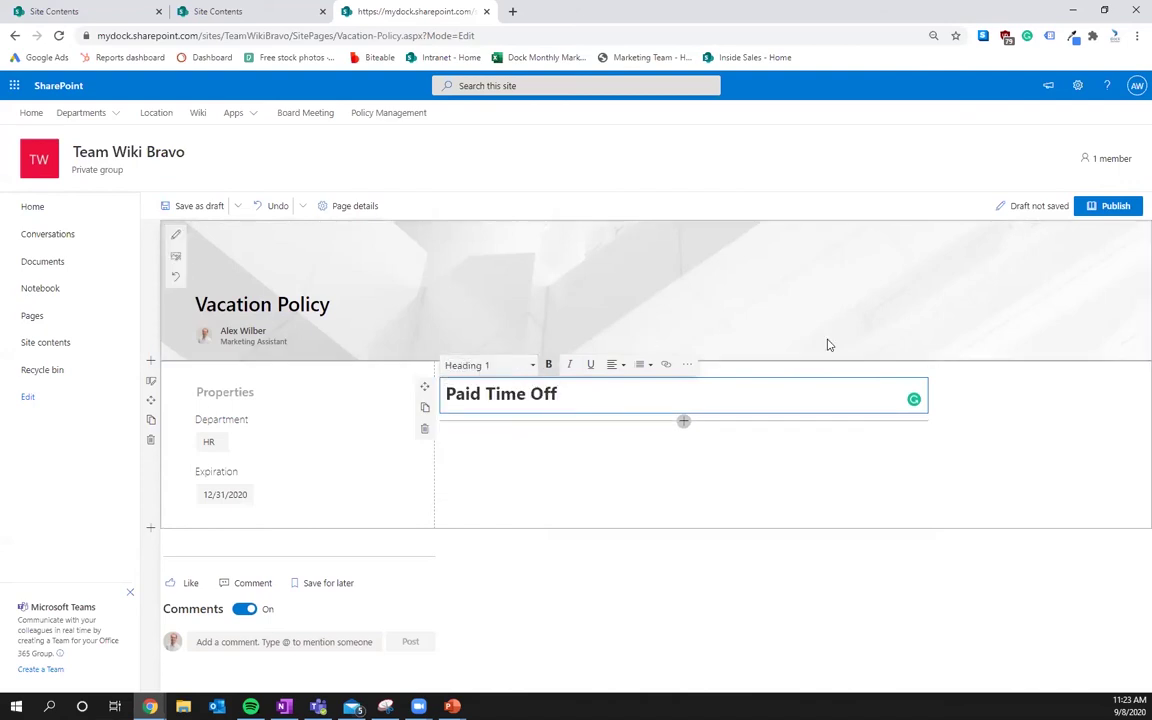
click(1106, 207)
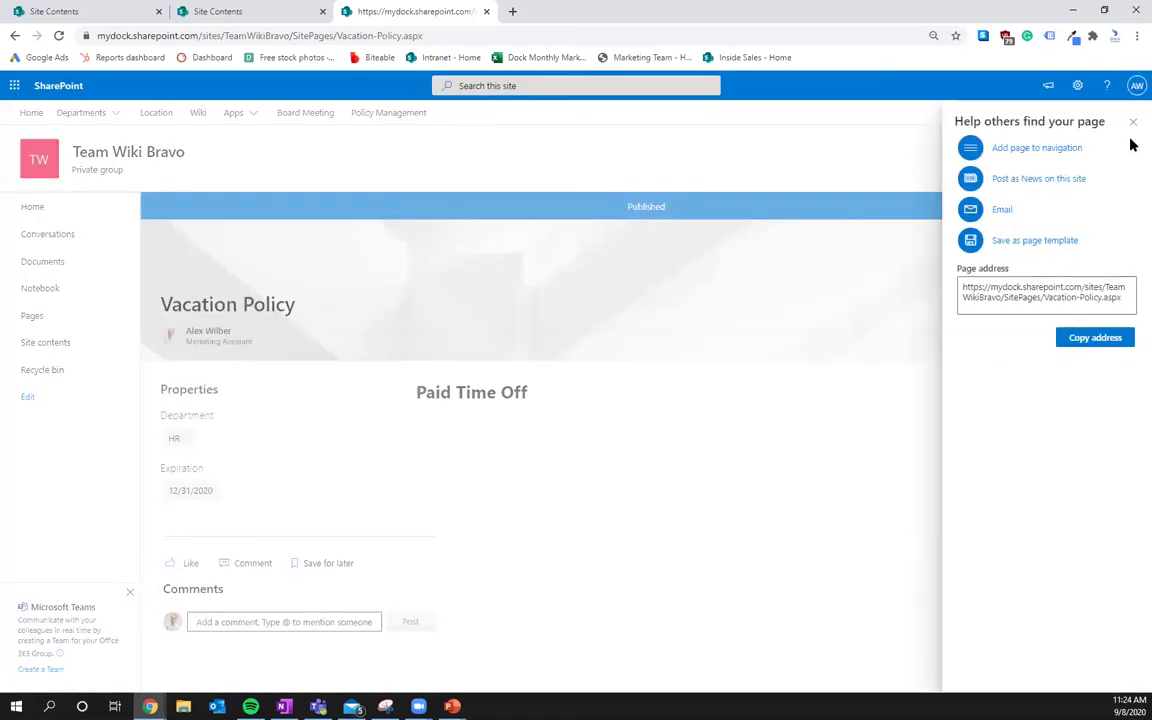
click(1134, 124)
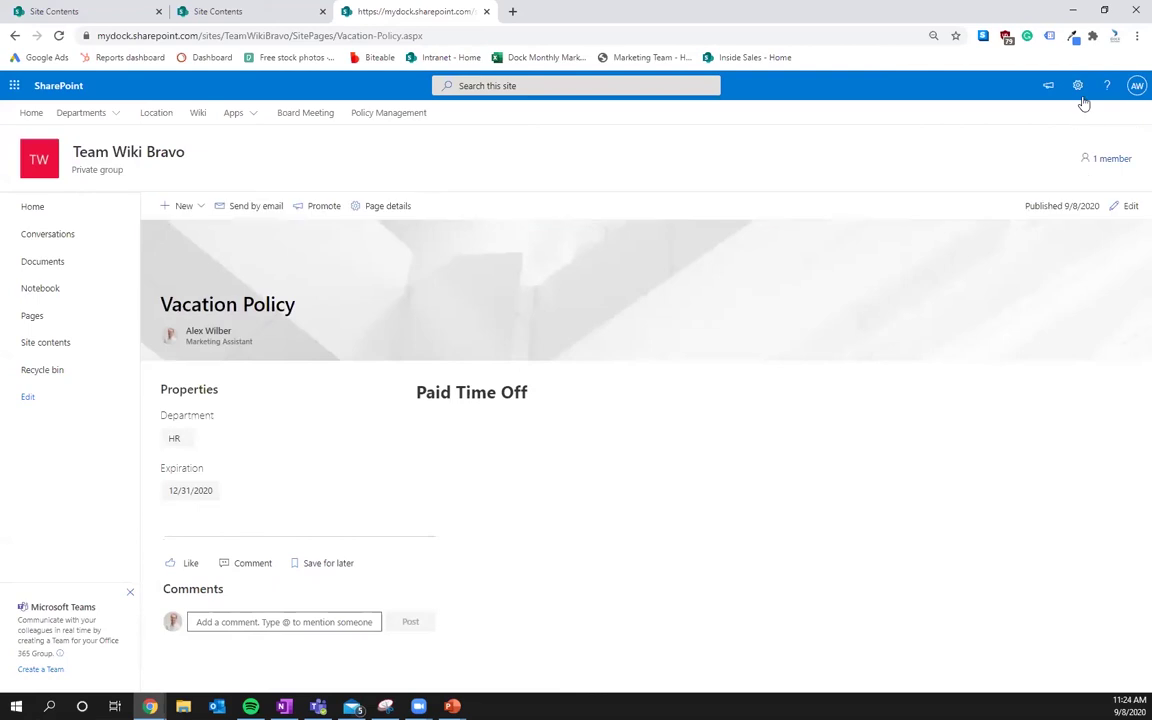
- Open the Site Pages library from the site contents and sort its pages by Department in ascending order
click(1078, 86)
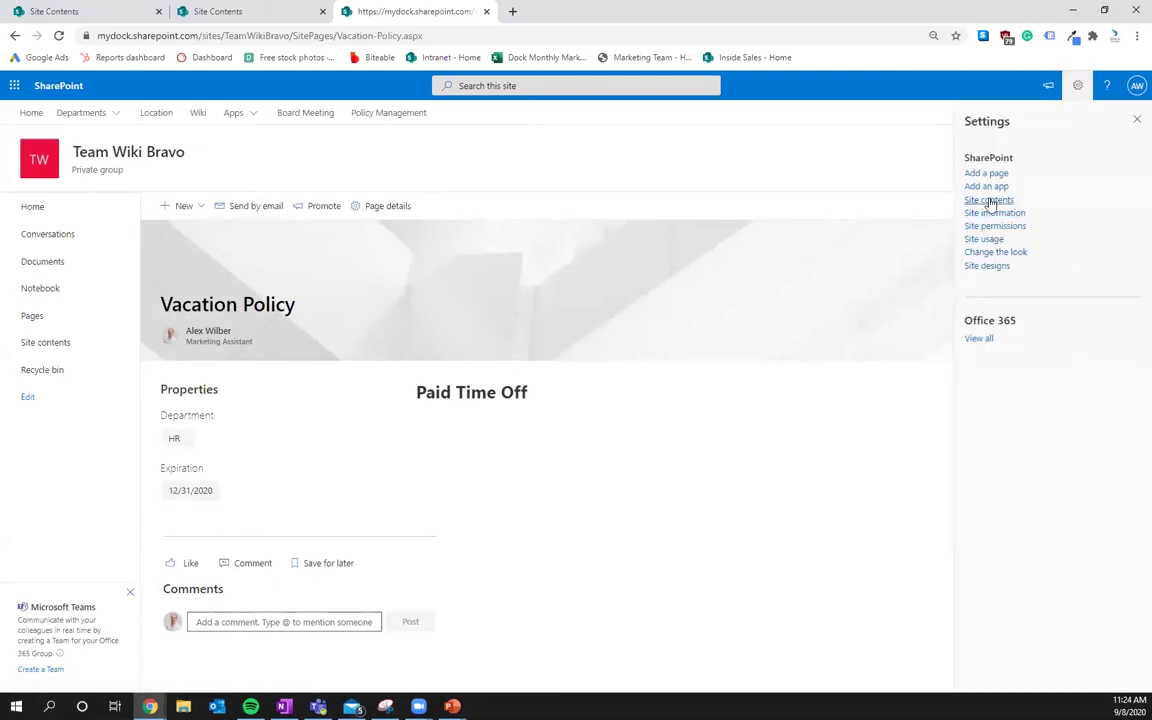
click(990, 199)
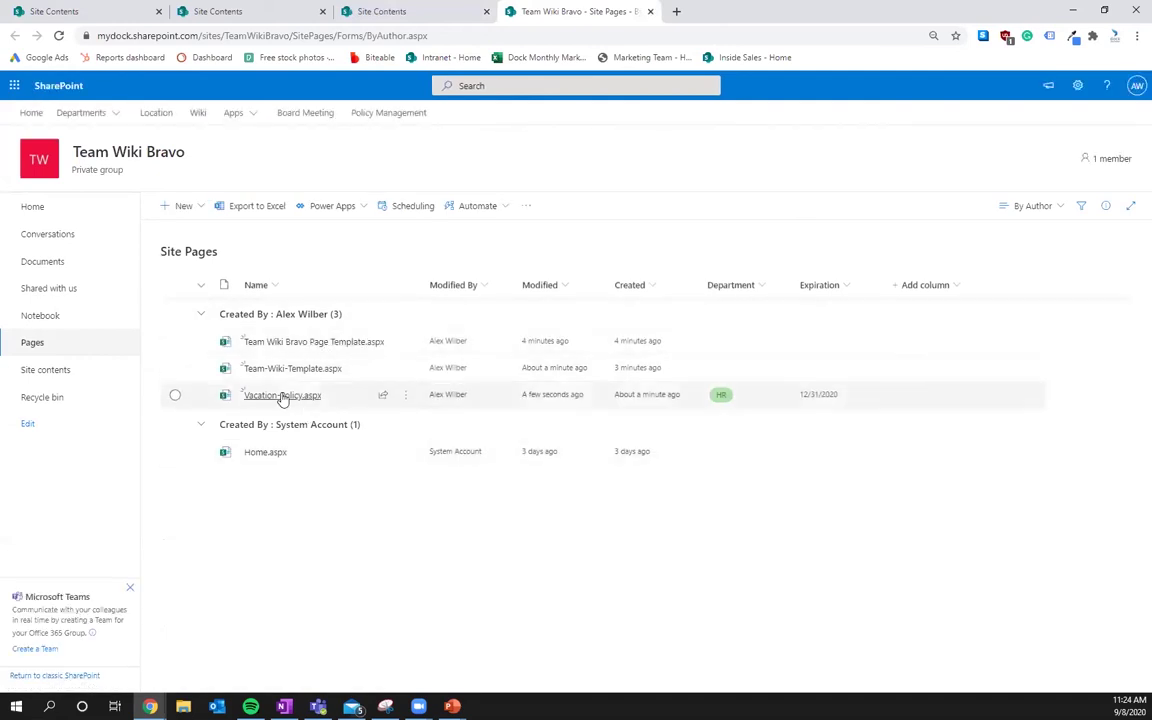
click(739, 286)
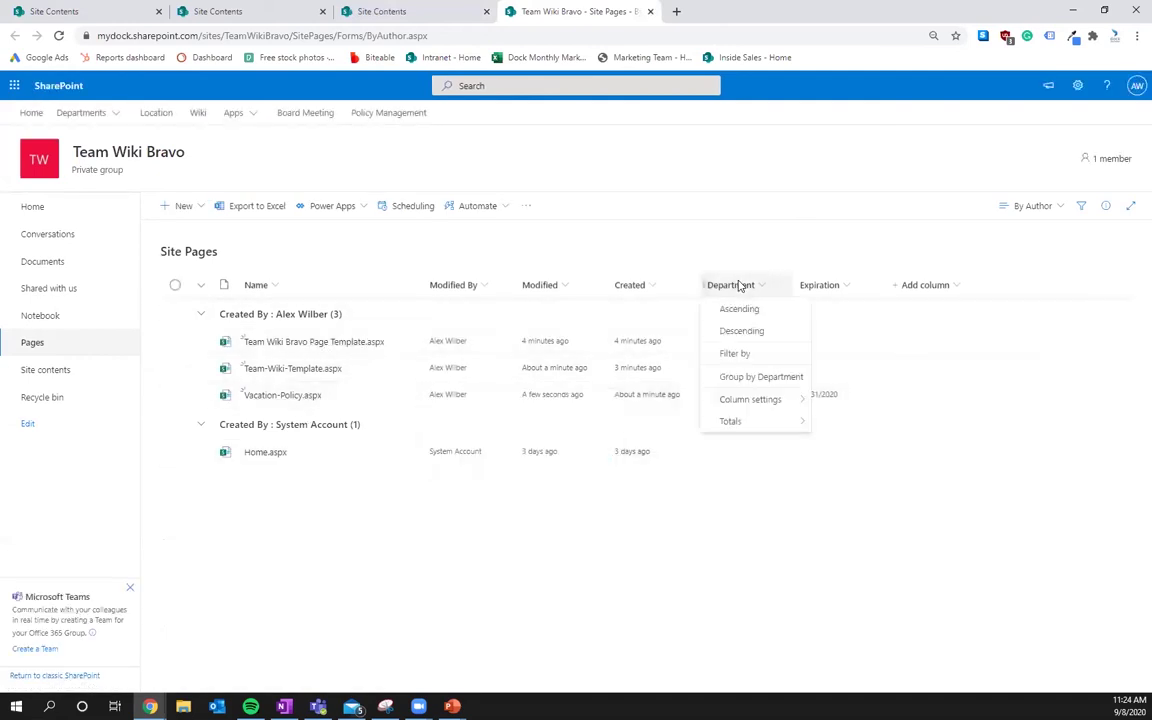
click(748, 312)
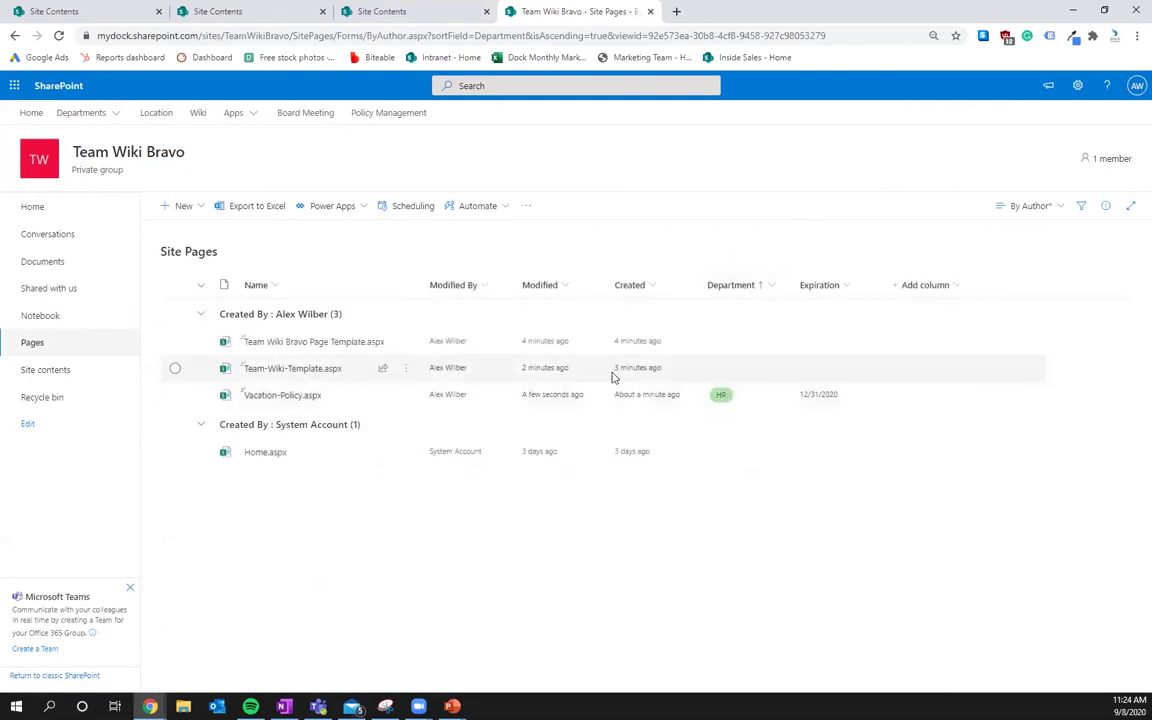
- Put the Team Wiki Bravo home page into edit mode and delete its News web part
click(36, 206)
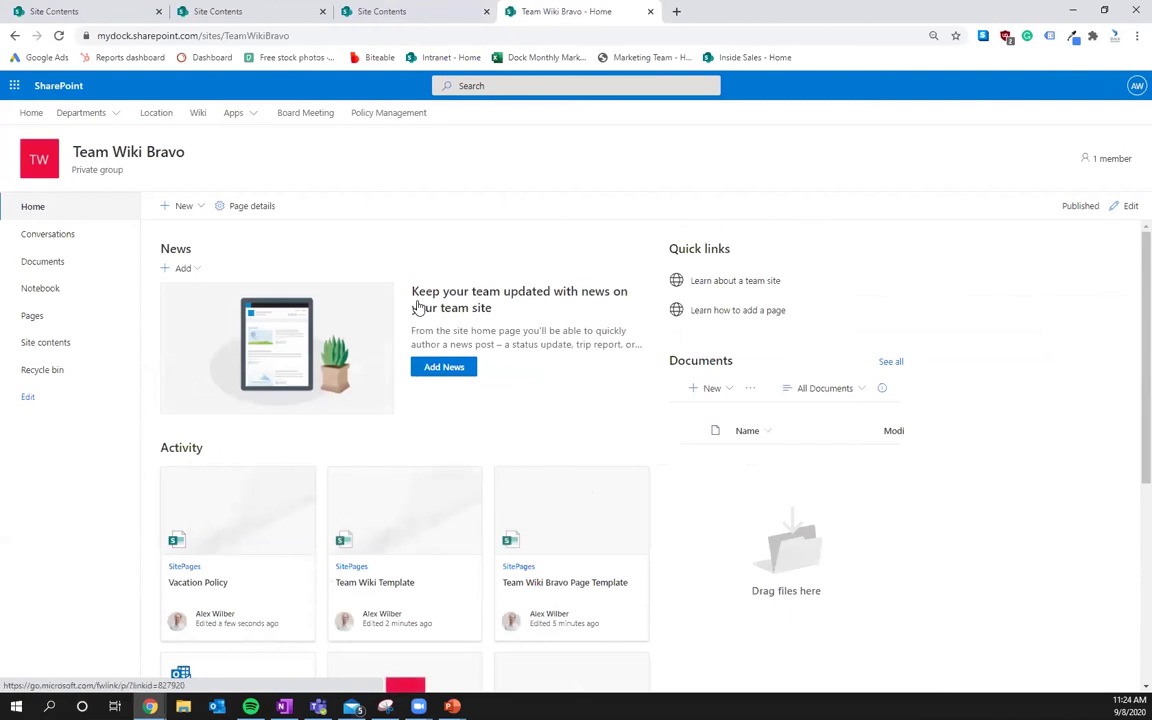
click(1126, 207)
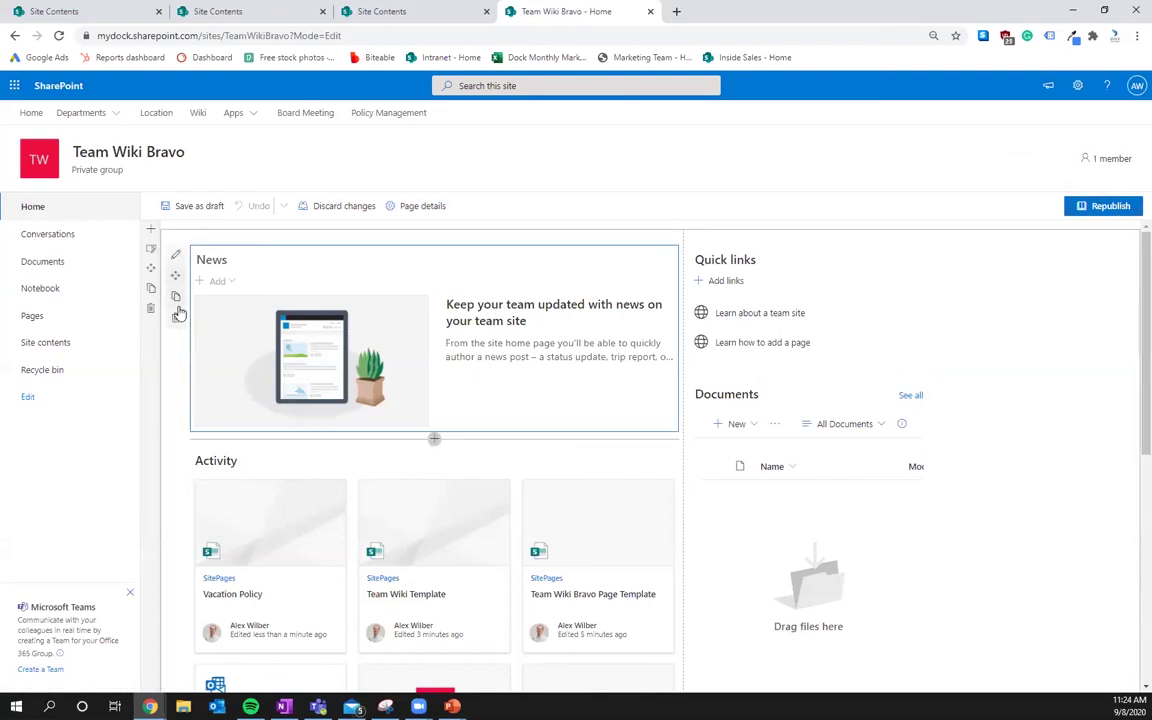
click(175, 317)
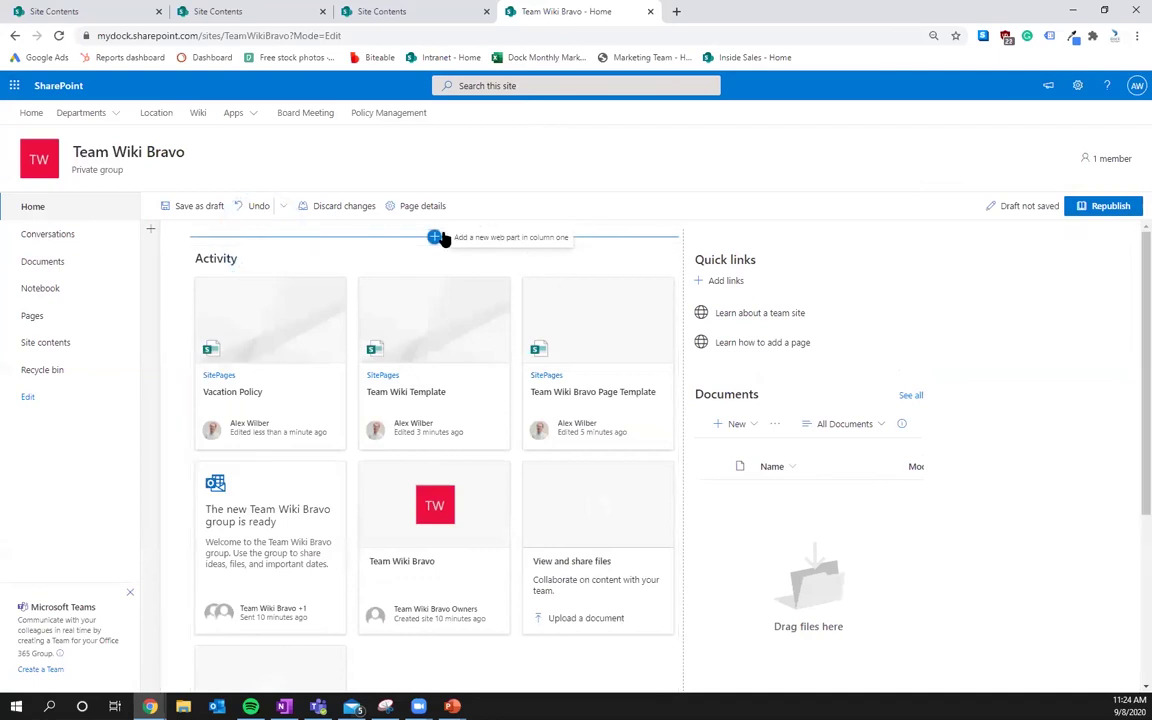
- Add a Document library web part above Activity on the home page, showing the Site Pages library
click(434, 237)
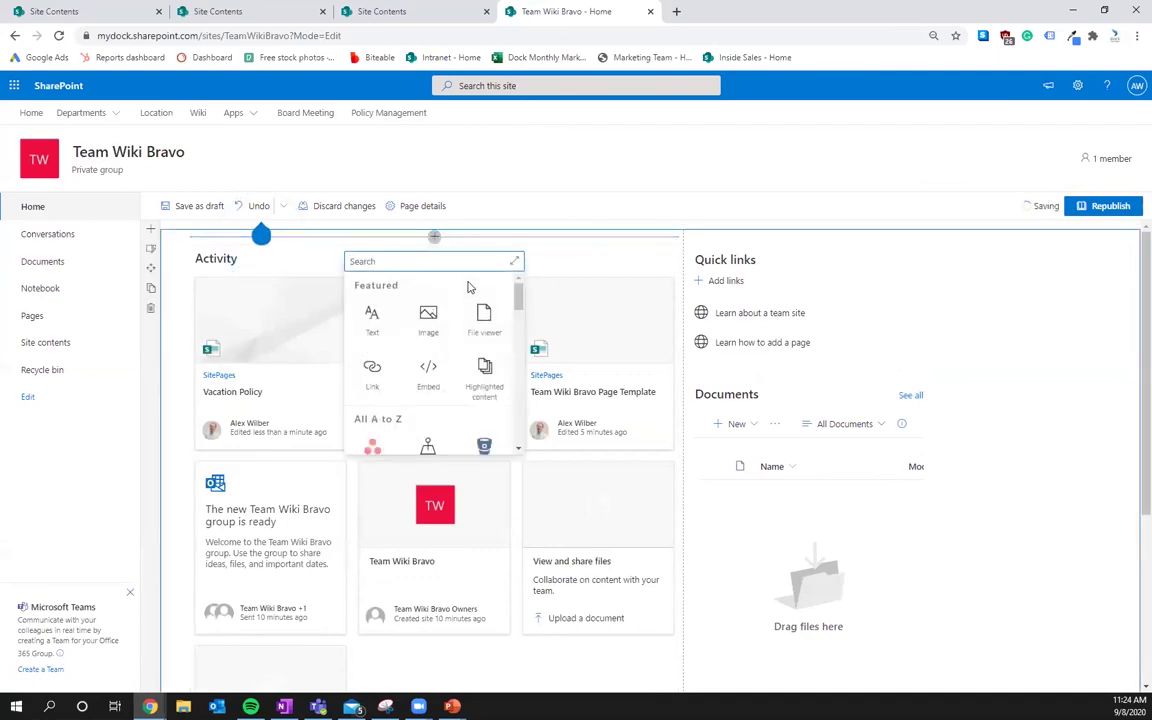
text(document)
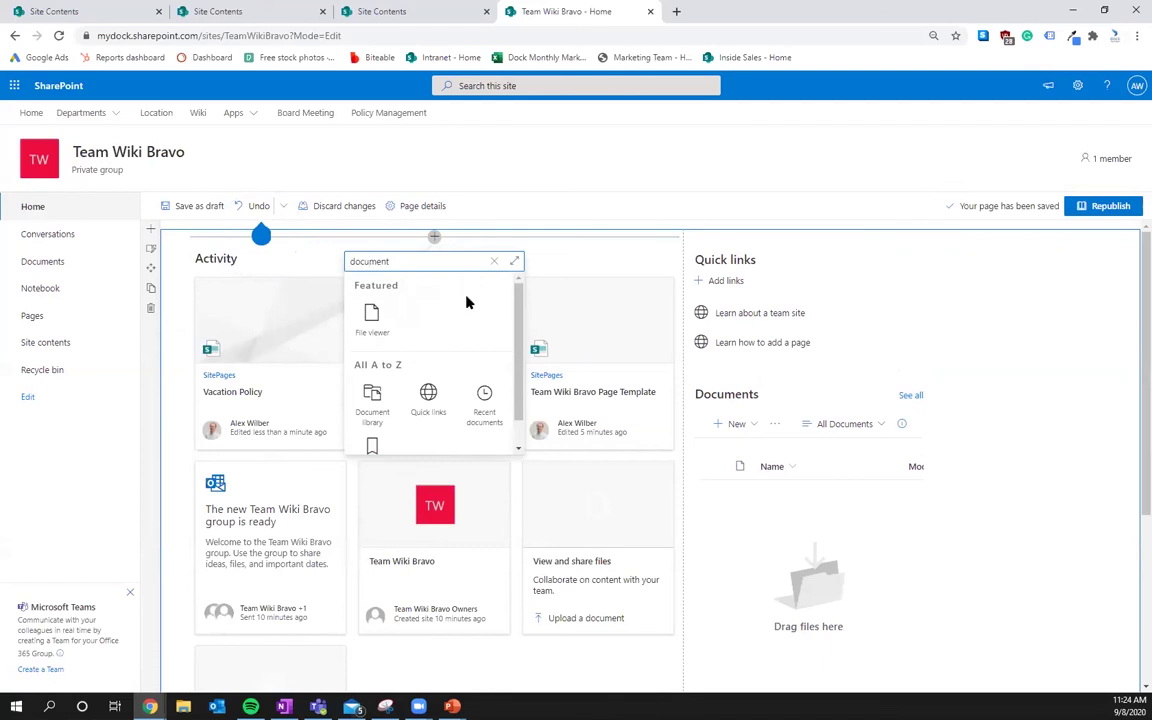
click(378, 398)
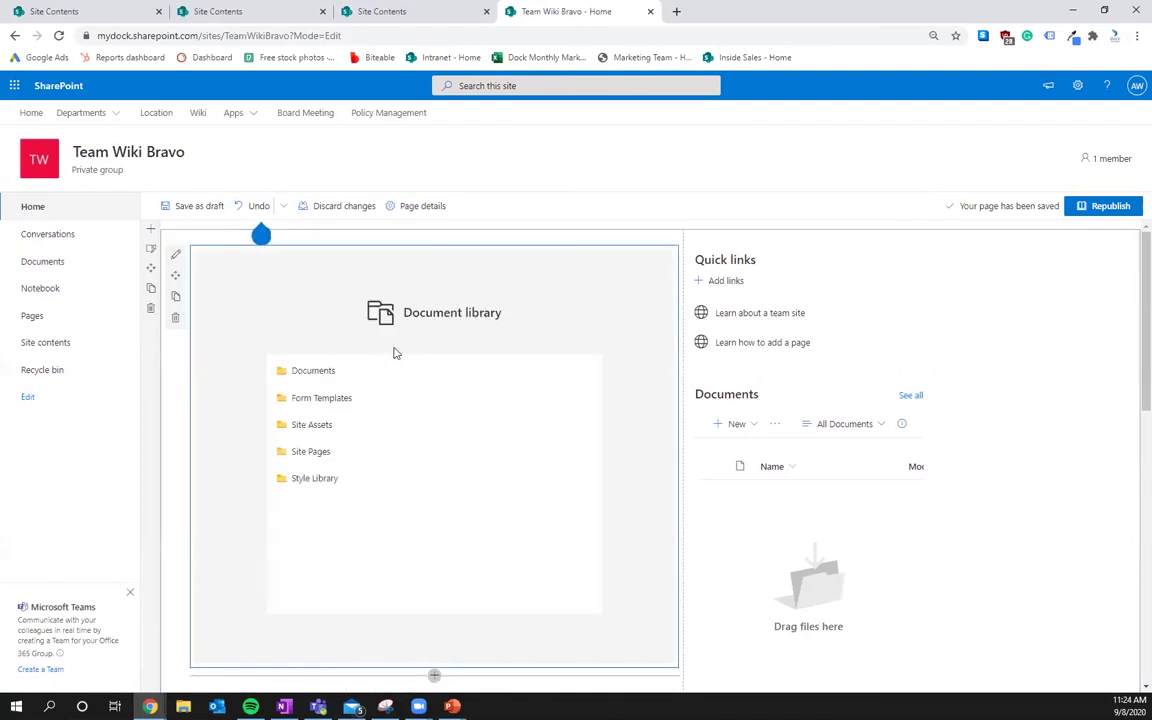
click(300, 455)
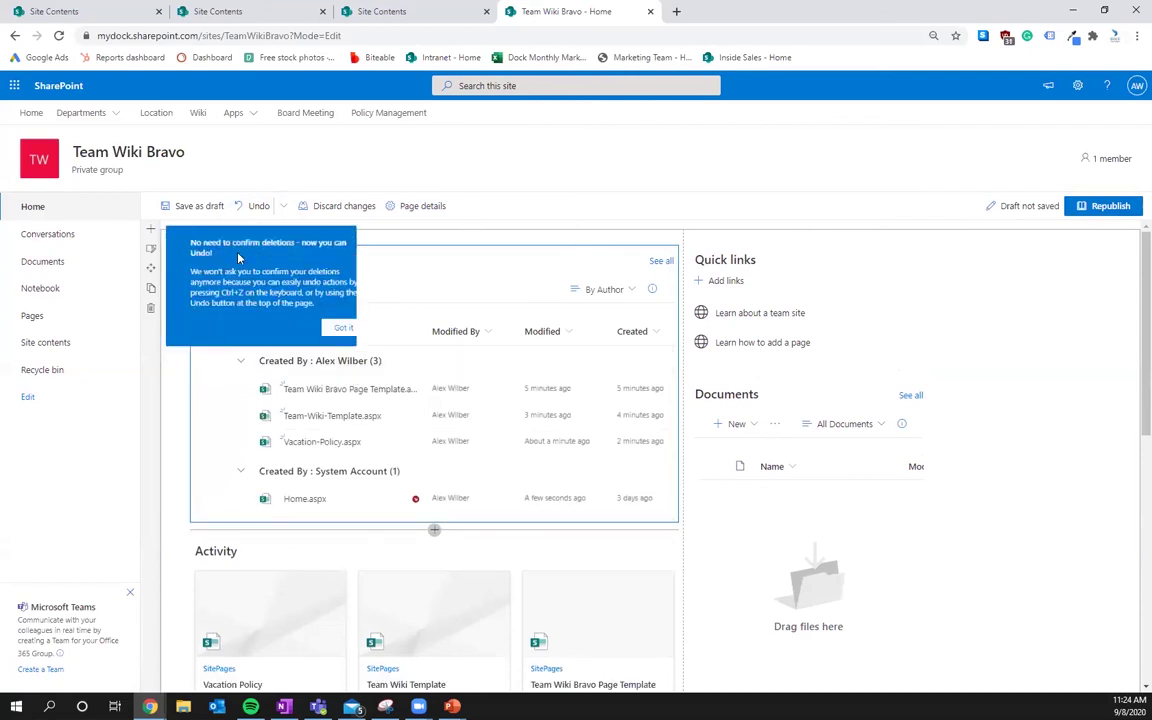
click(302, 316)
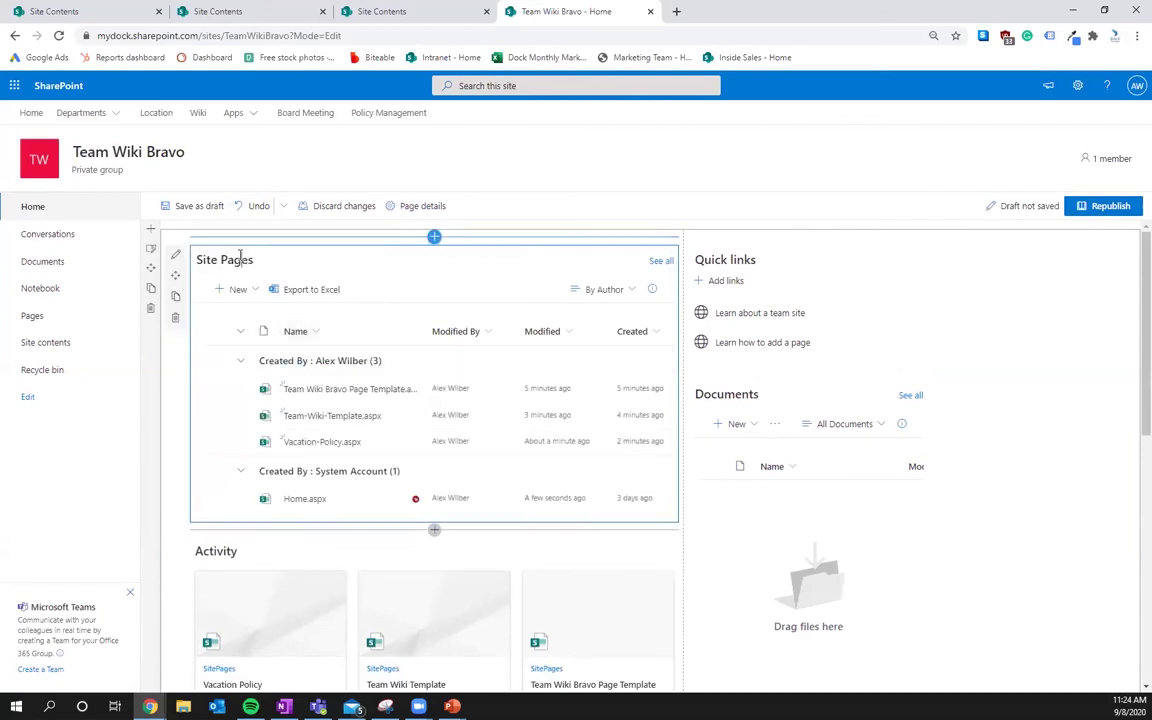
- Rename the Site Pages web part's title to Wiki Pages
triple_click(240, 258)
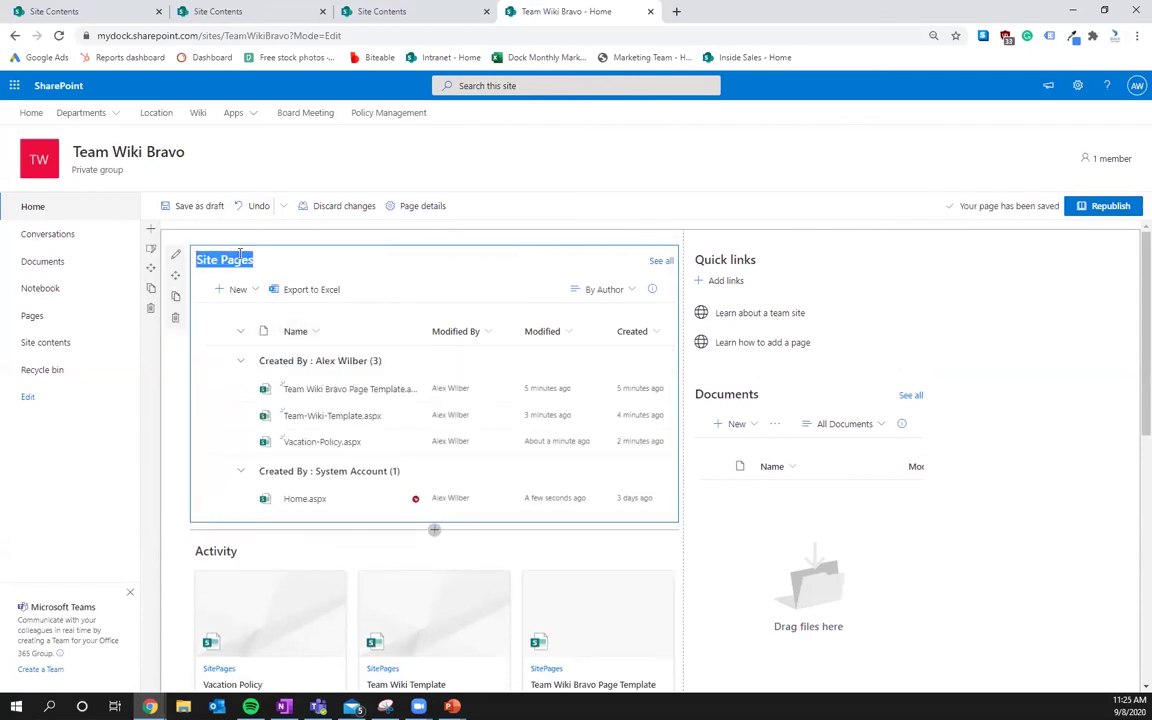
text(Wiki Pag)
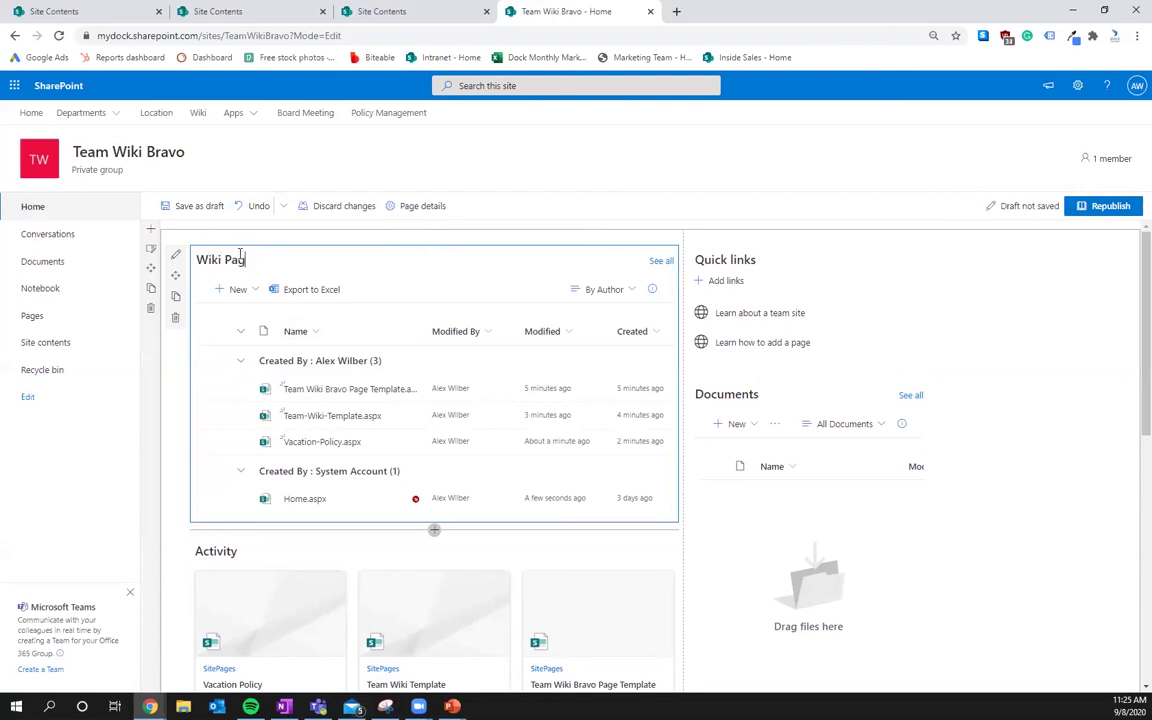
scroll(476, 532, down, 4)
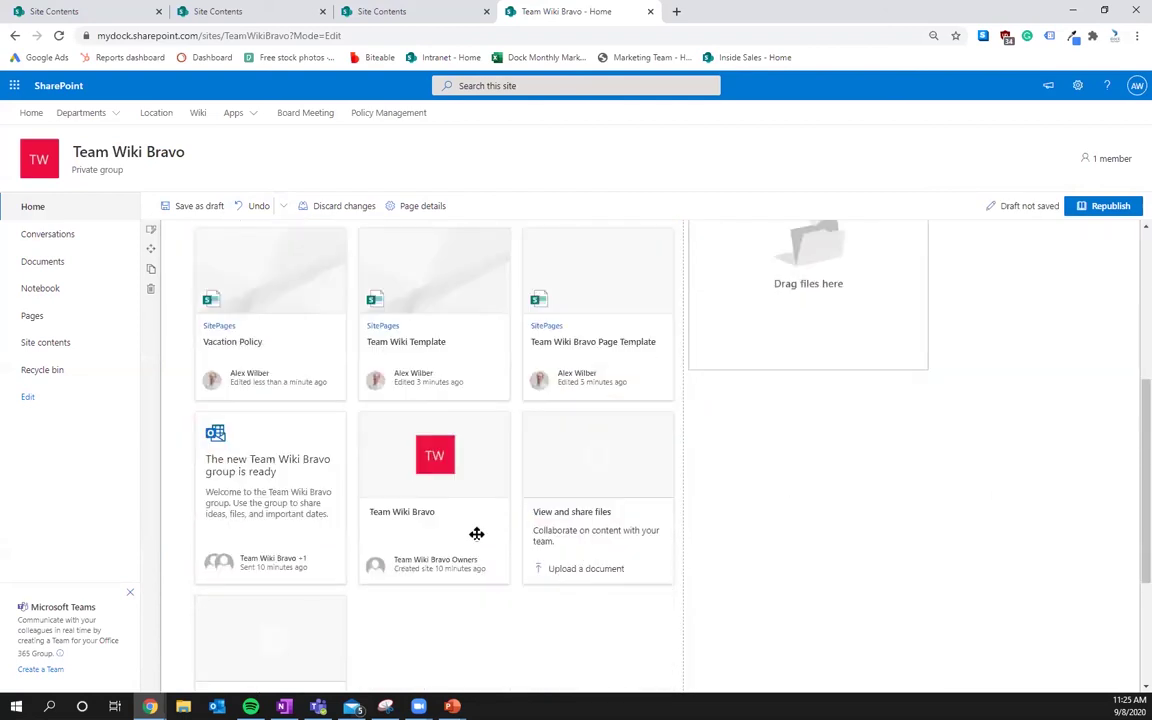
scroll(451, 416, up, 1)
text(es)
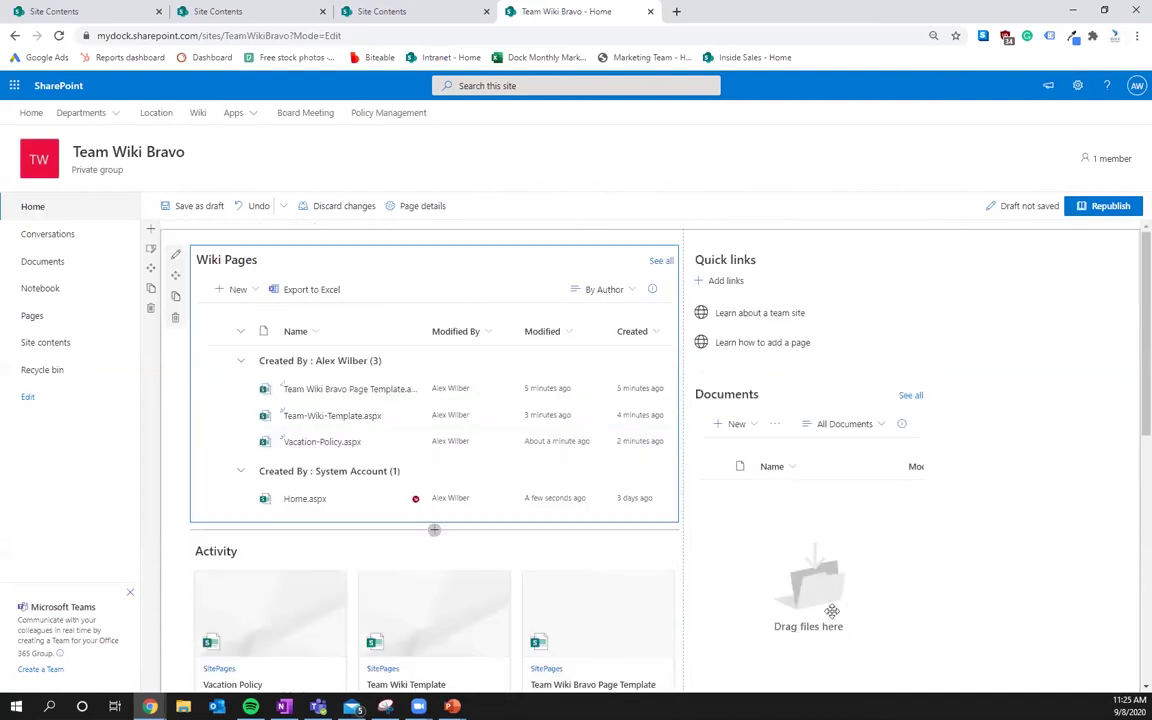
- Delete the Documents web part below Quick links and republish the home page
click(840, 395)
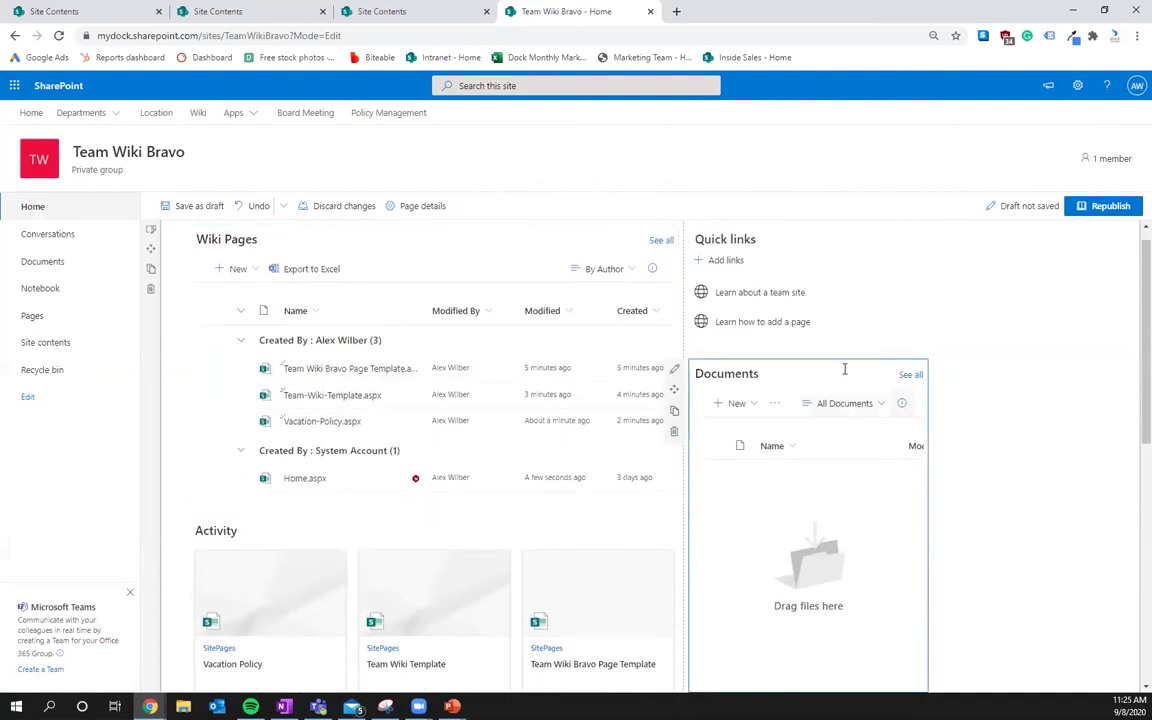
click(674, 431)
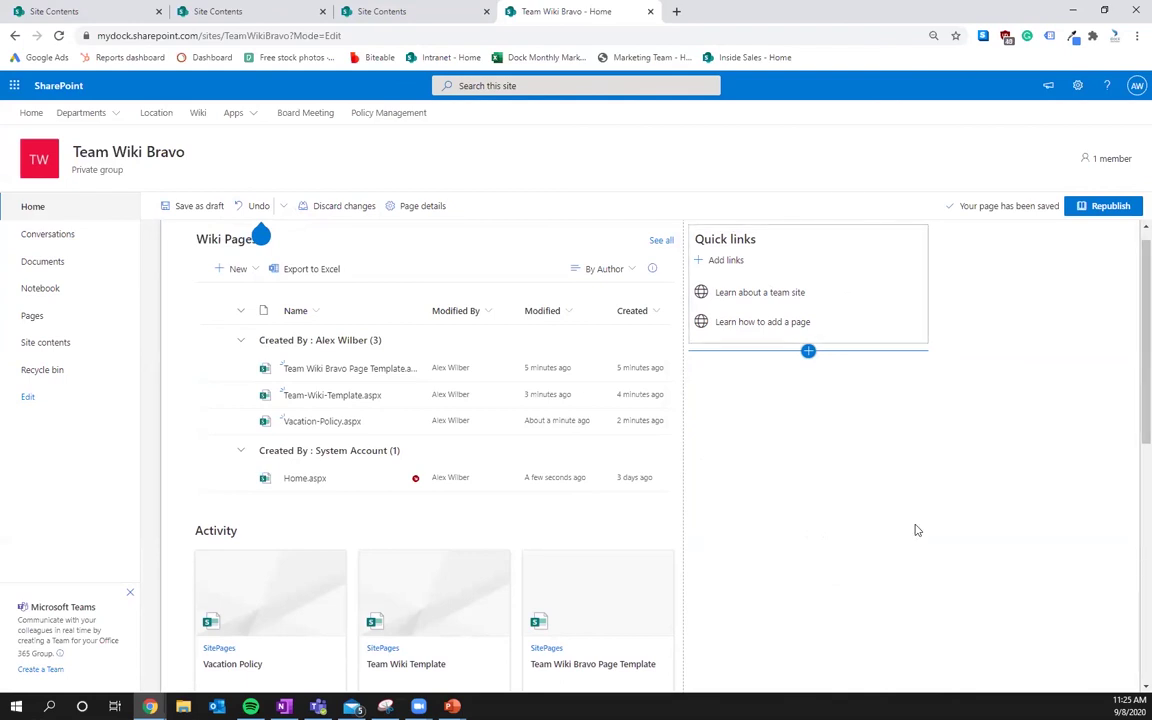
click(1095, 207)
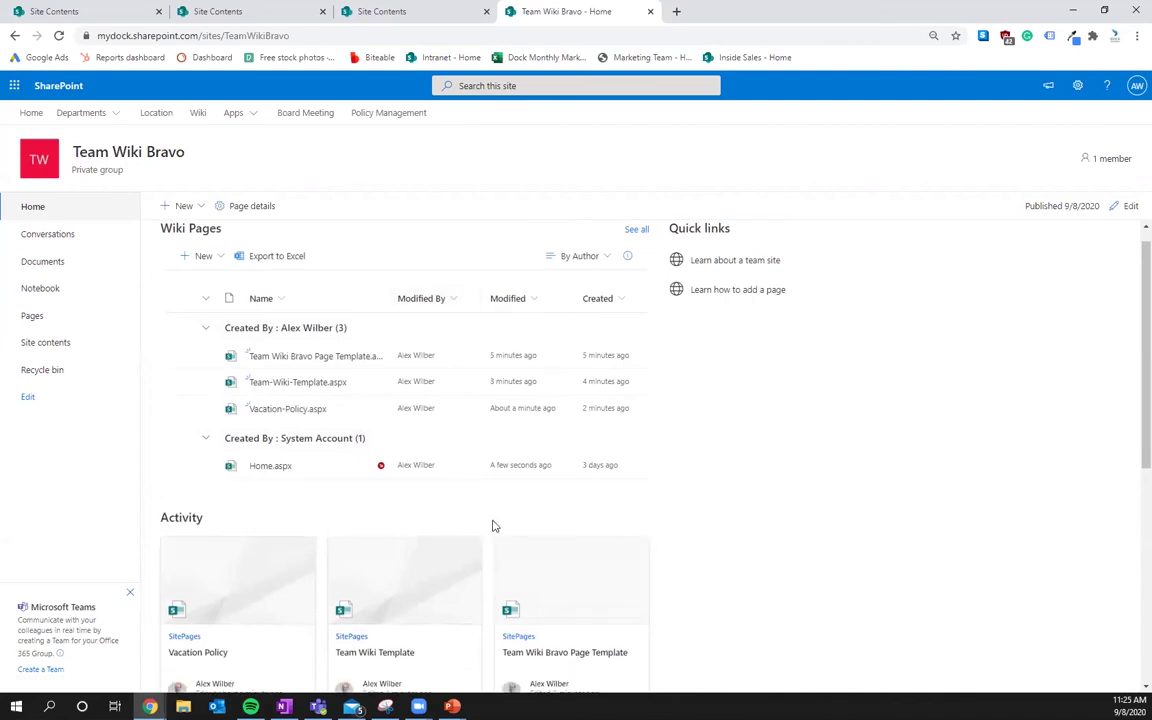
- Sort the home page's Wiki Pages list by Department in descending order and open the Expiration column's options
scroll(480, 420, right, 3)
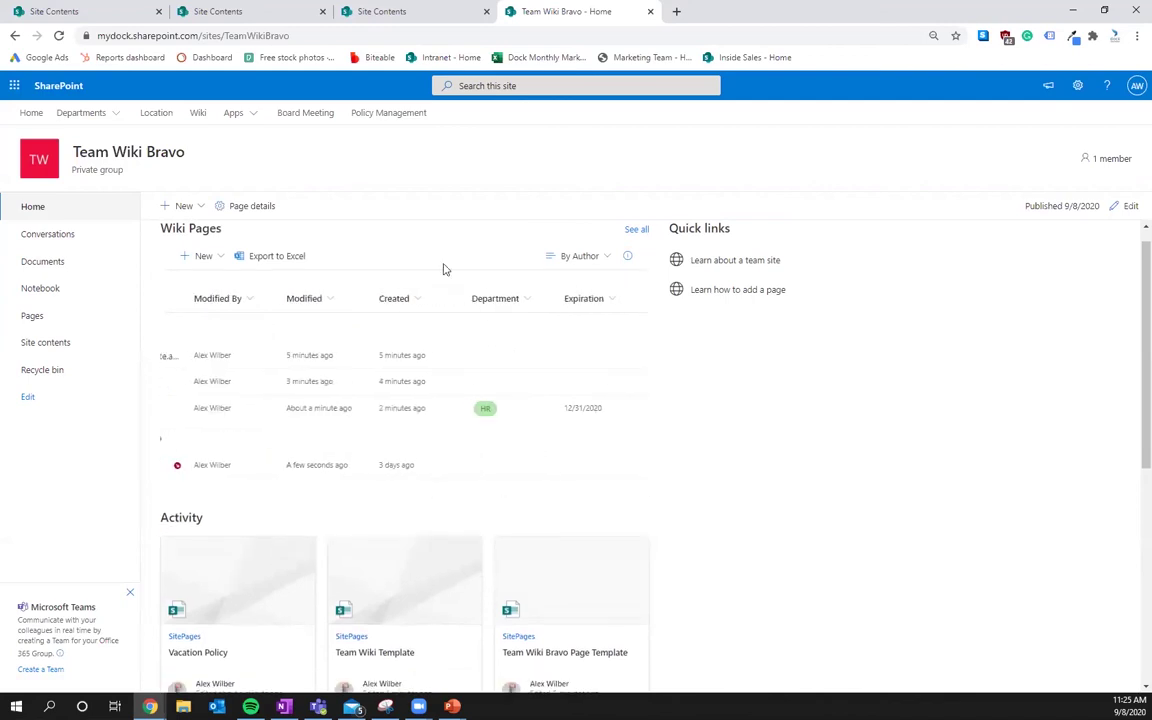
click(490, 299)
click(498, 346)
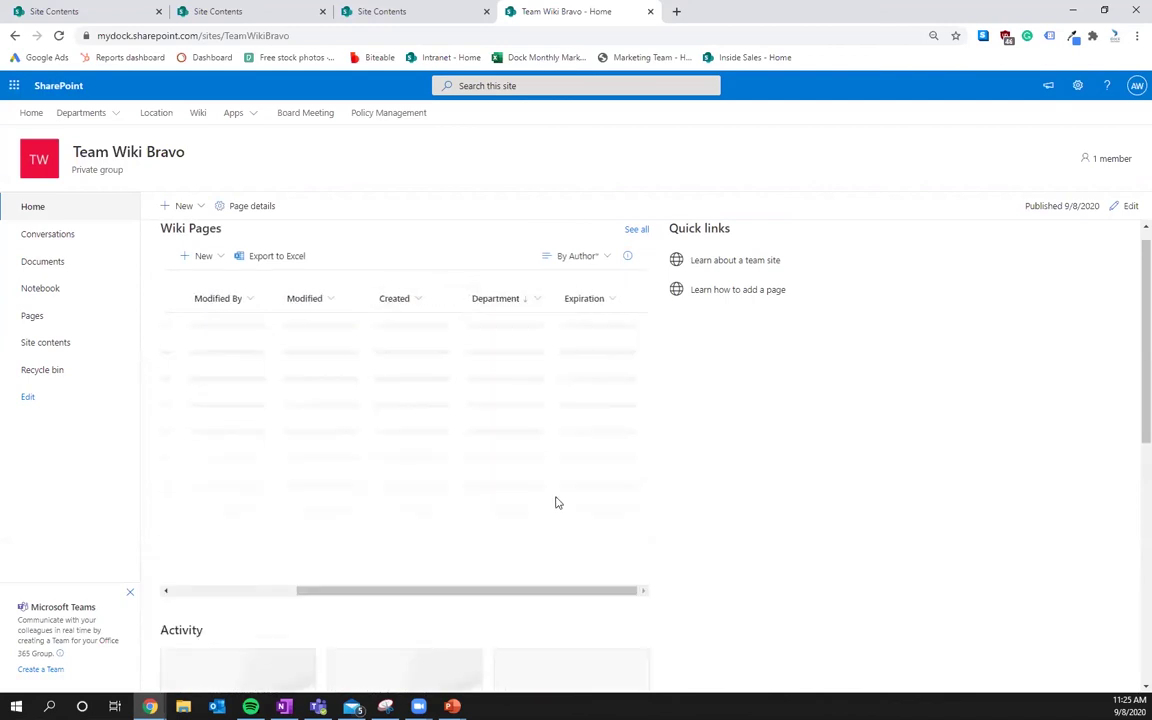
click(612, 298)
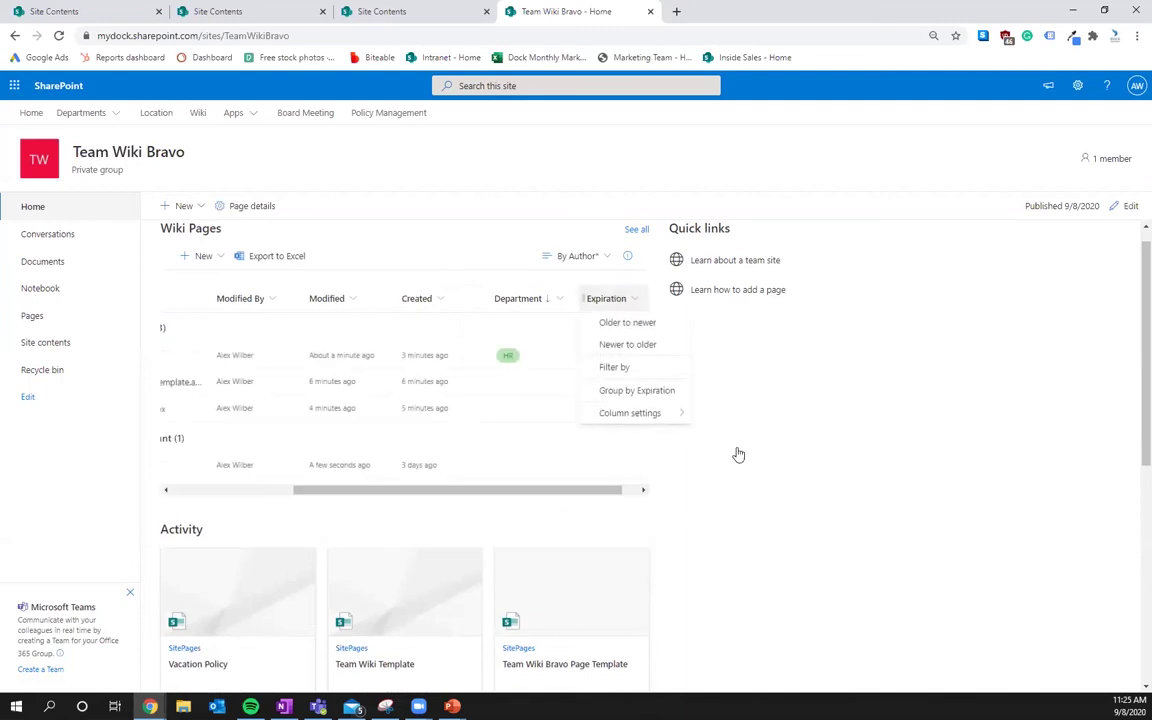
- Search the site for "vacation policy" and open the Vacation Policy page from the results
click(671, 405)
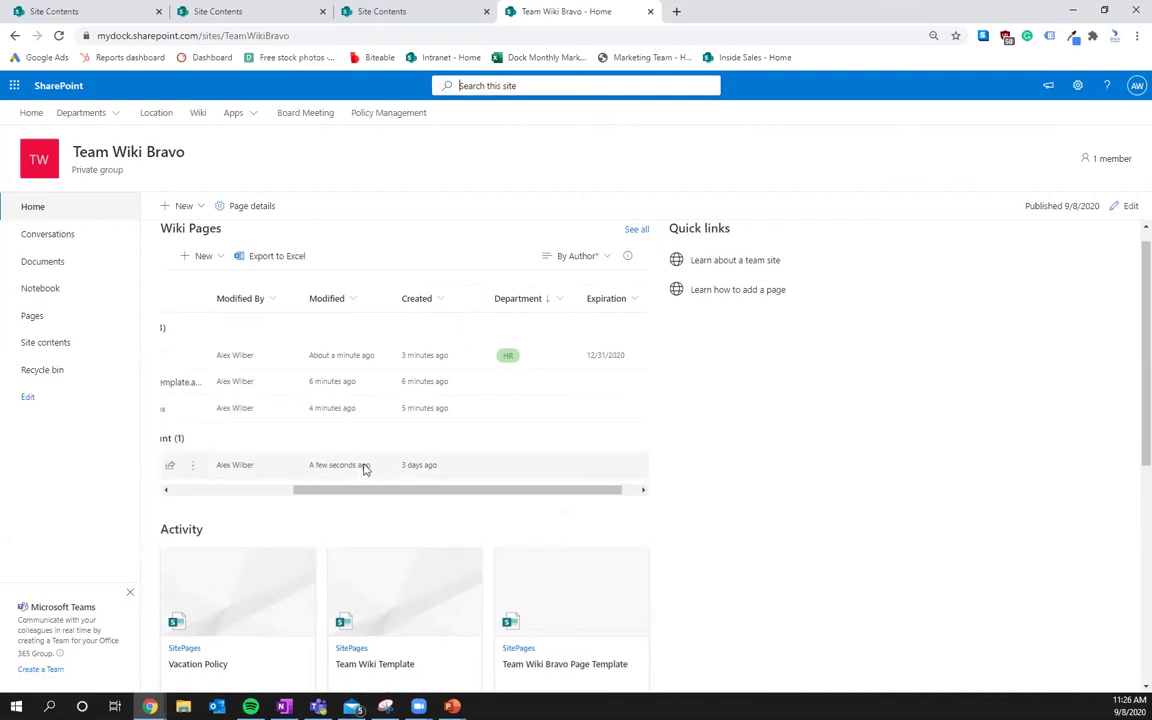
drag(347, 489, 216, 442)
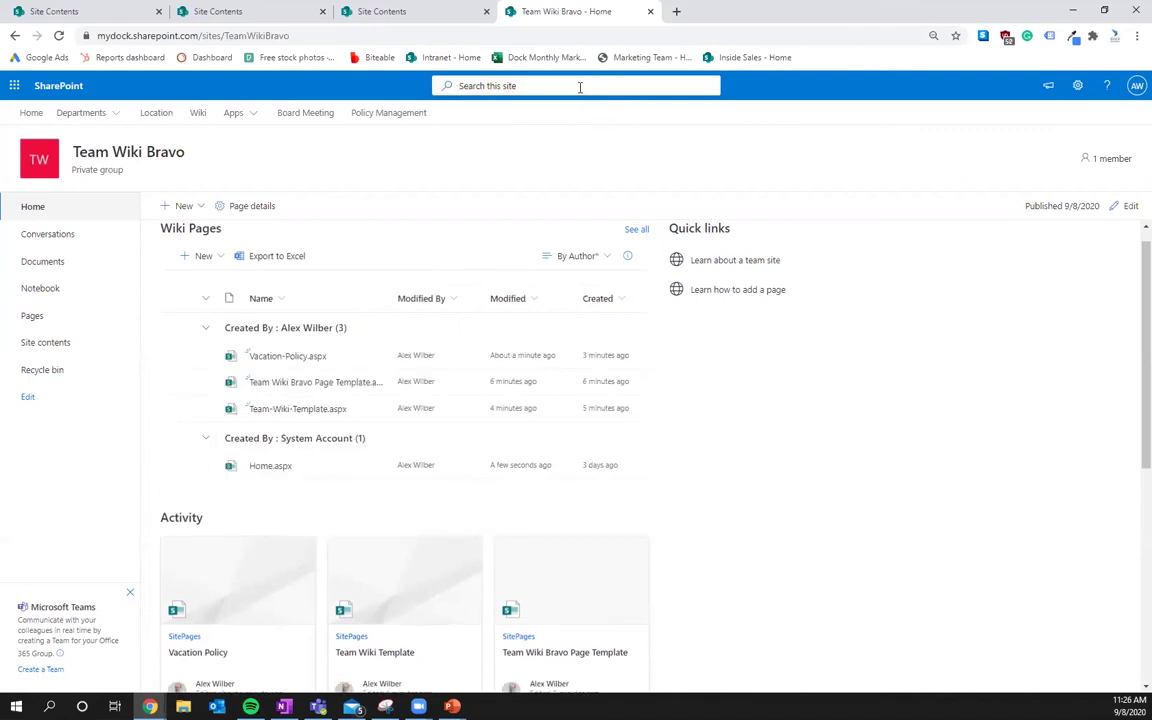
text(vacation policy)
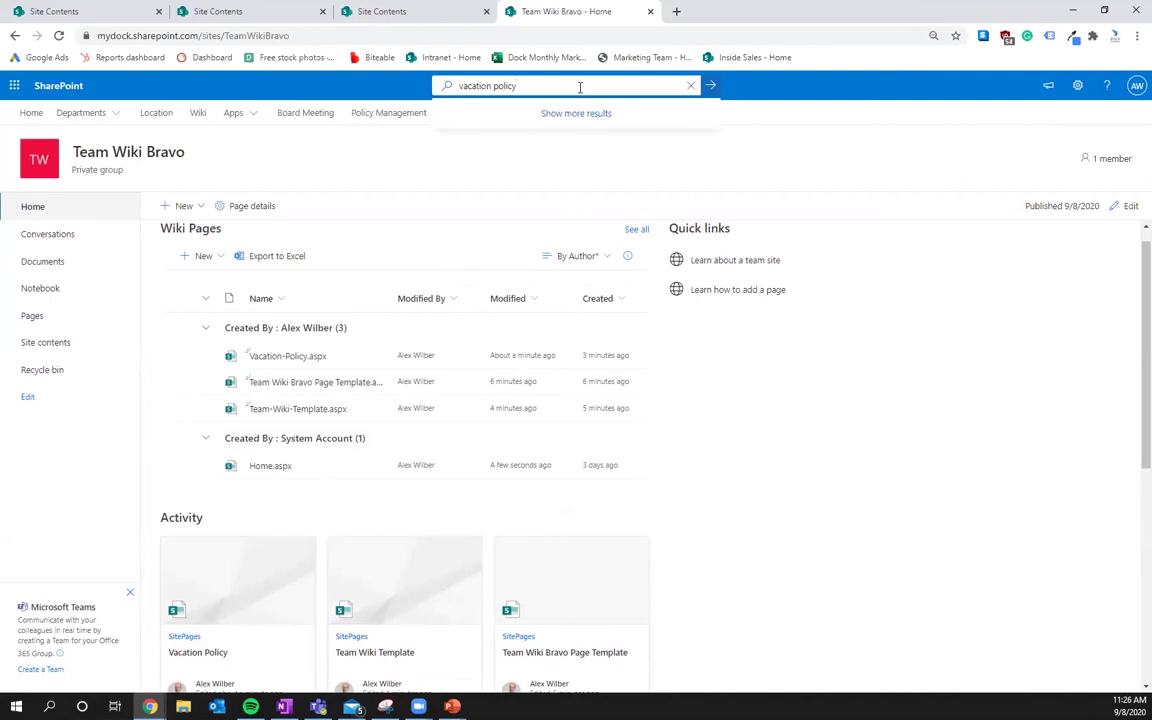
click(596, 115)
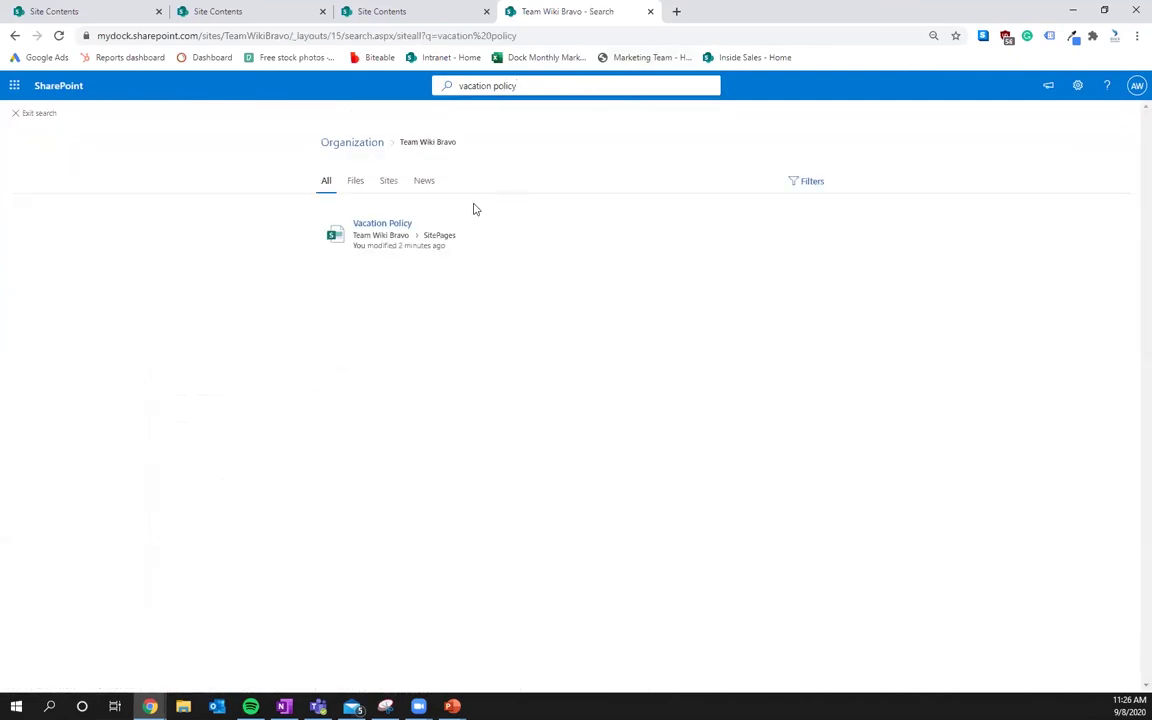
click(381, 224)
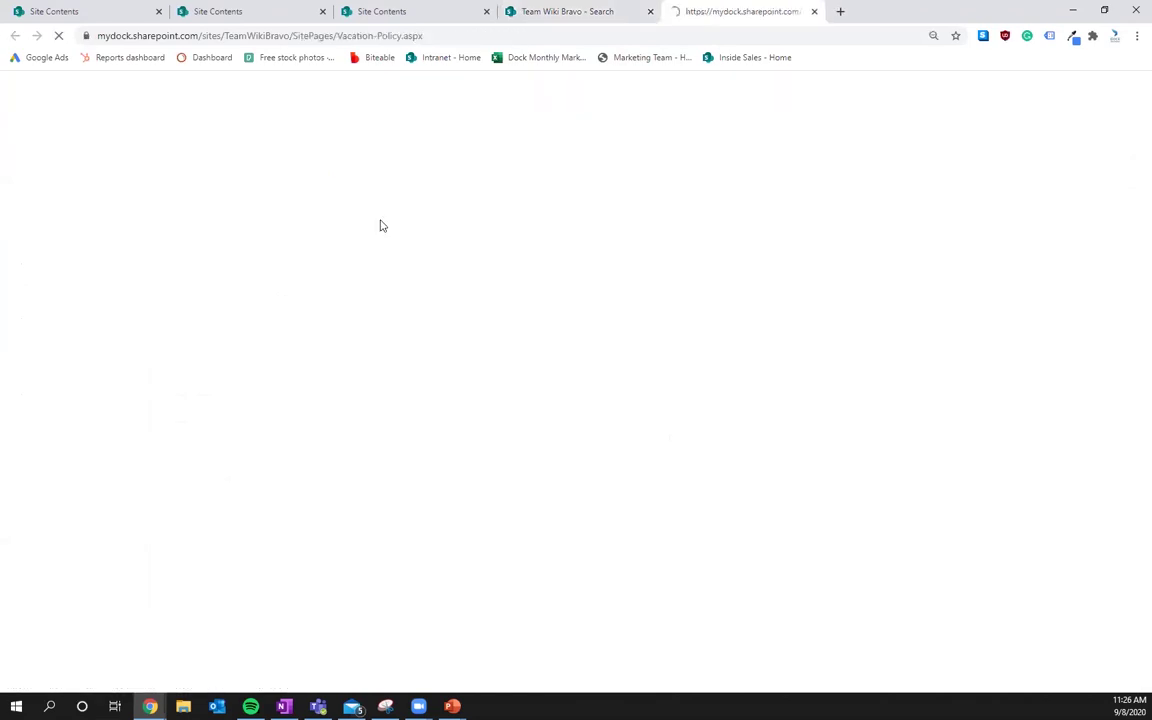
click(814, 11)
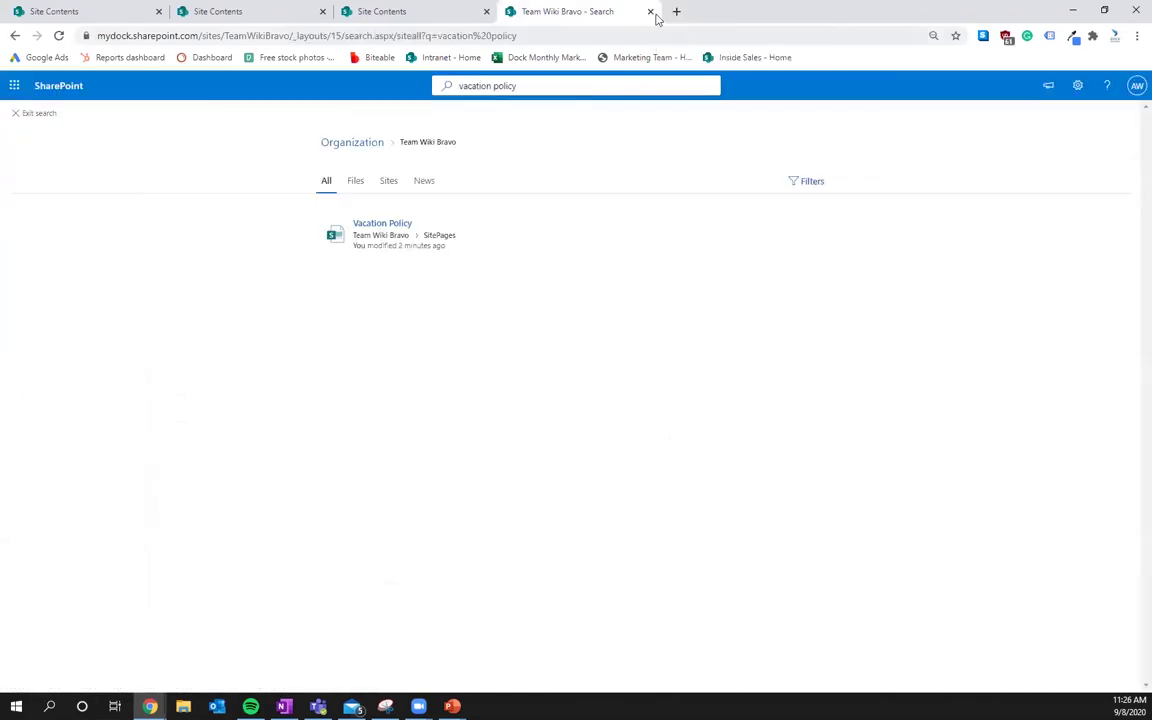
- Return to the Team Wiki Bravo home page and copy its web address
click(458, 9)
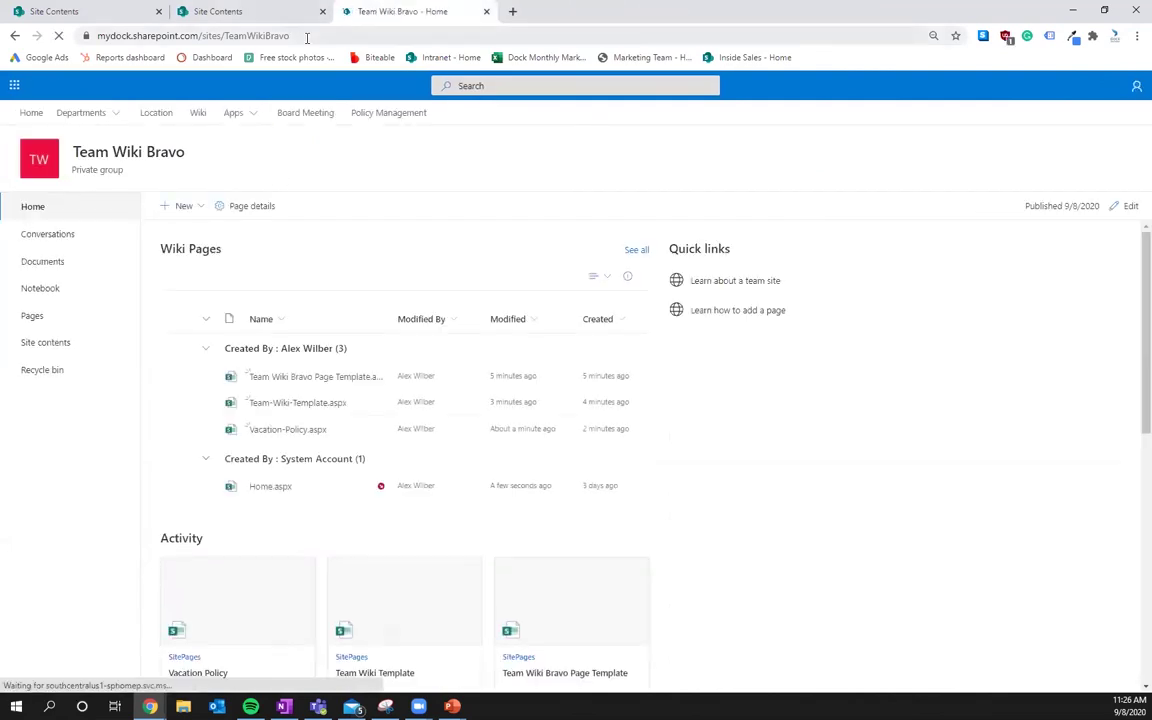
click(307, 37)
key(ctrl+c)
- Go to the Dock intranet home page and open its hub navigation for editing
click(283, 8)
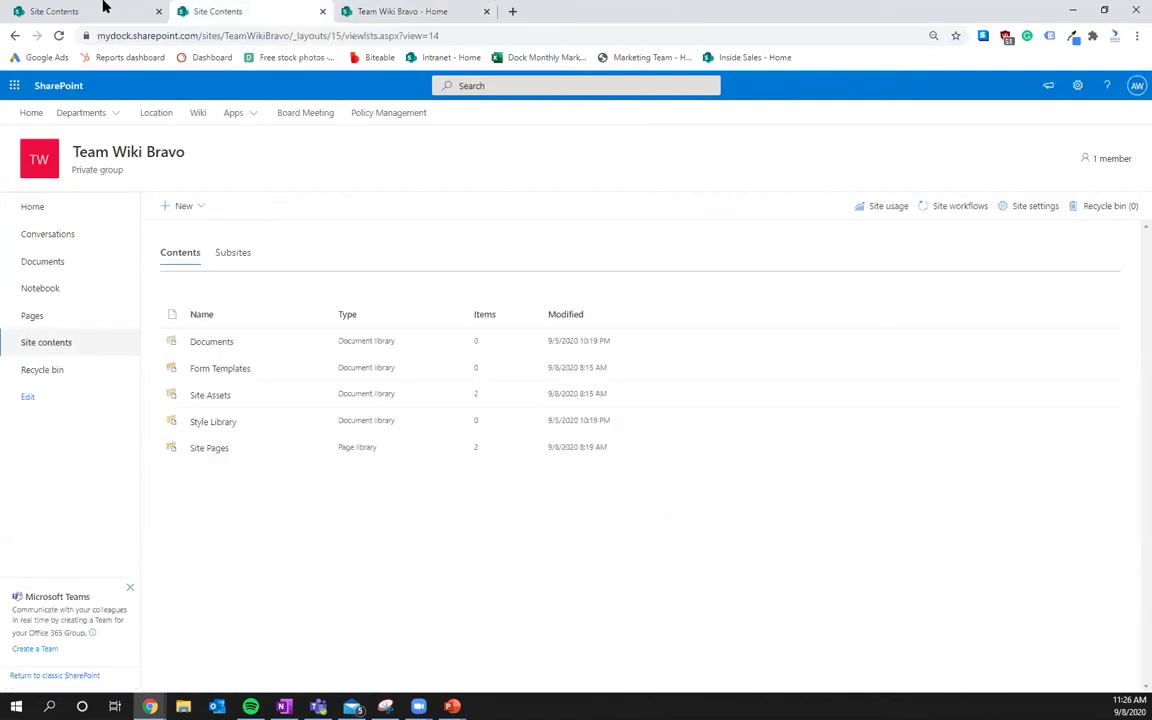
click(100, 8)
click(31, 116)
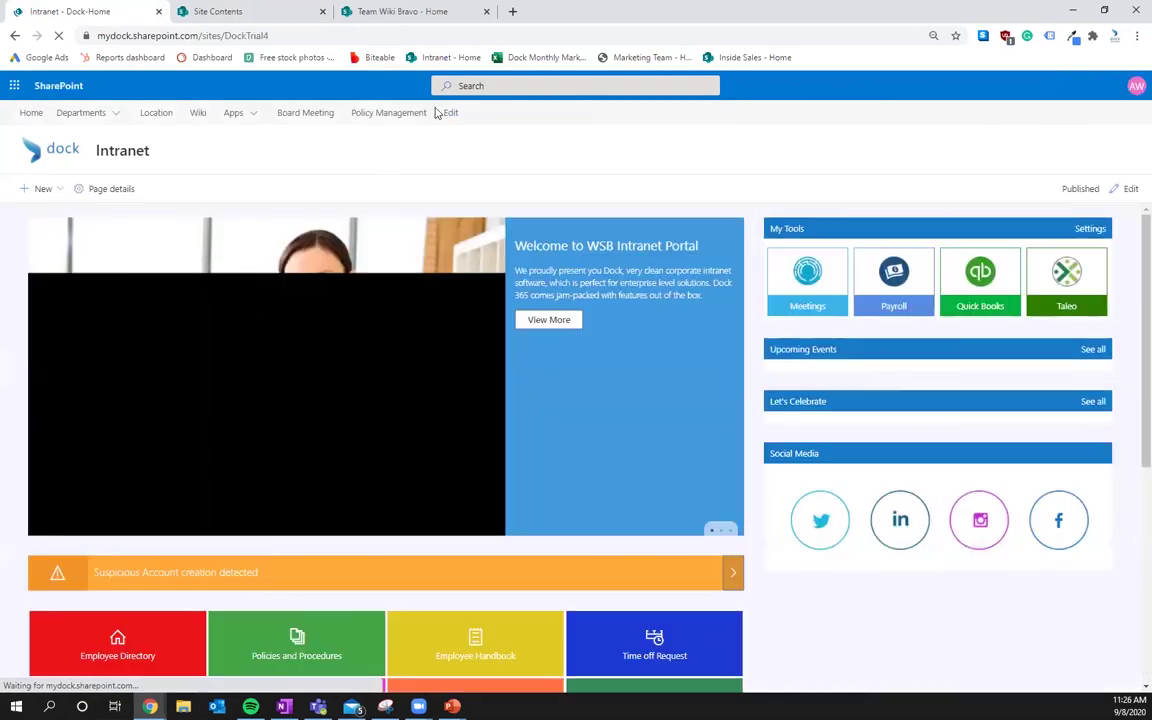
click(451, 113)
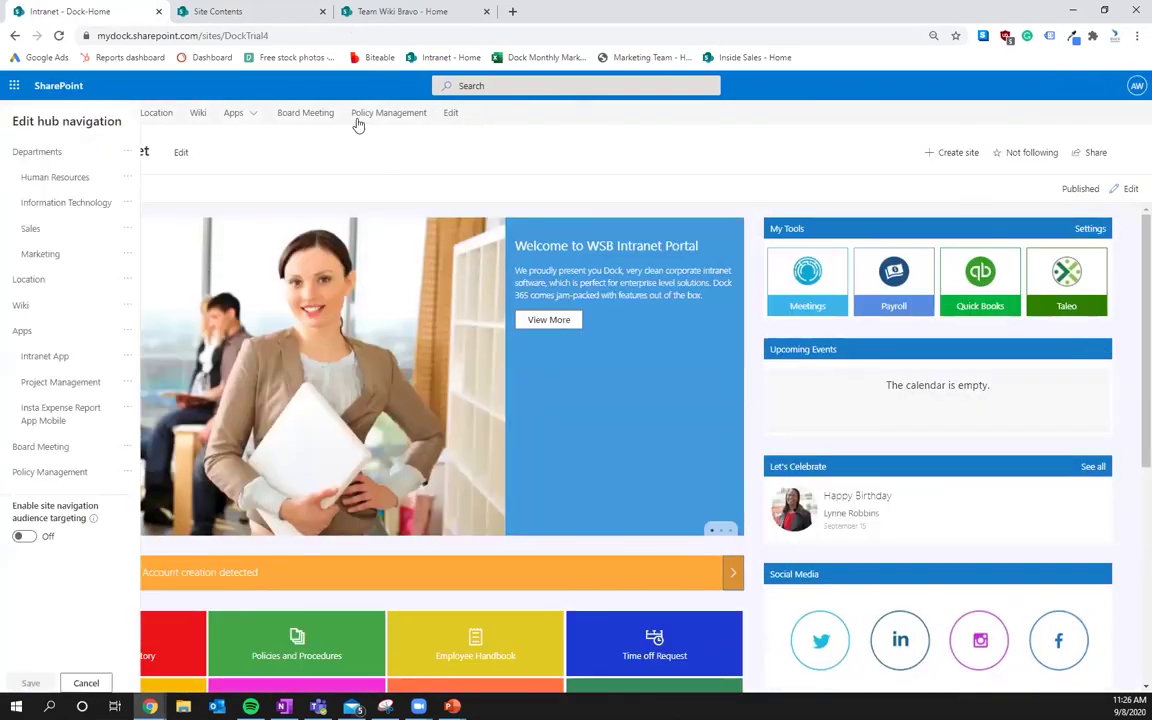
click(70, 486)
click(170, 415)
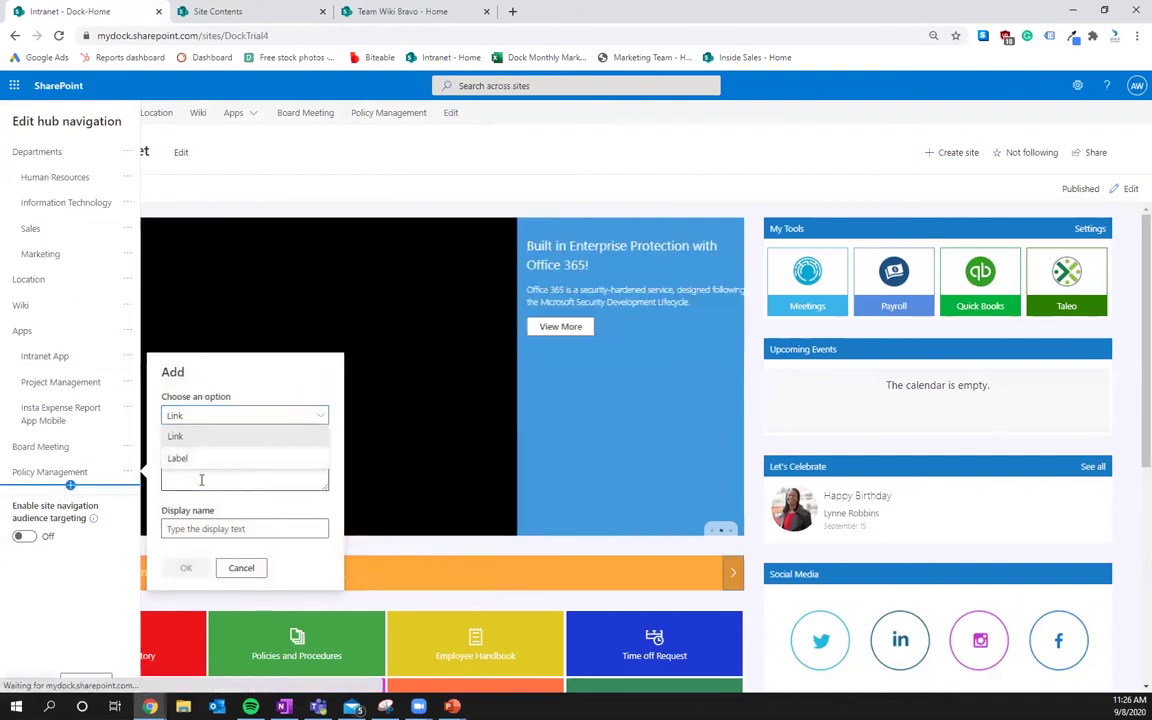
click(199, 465)
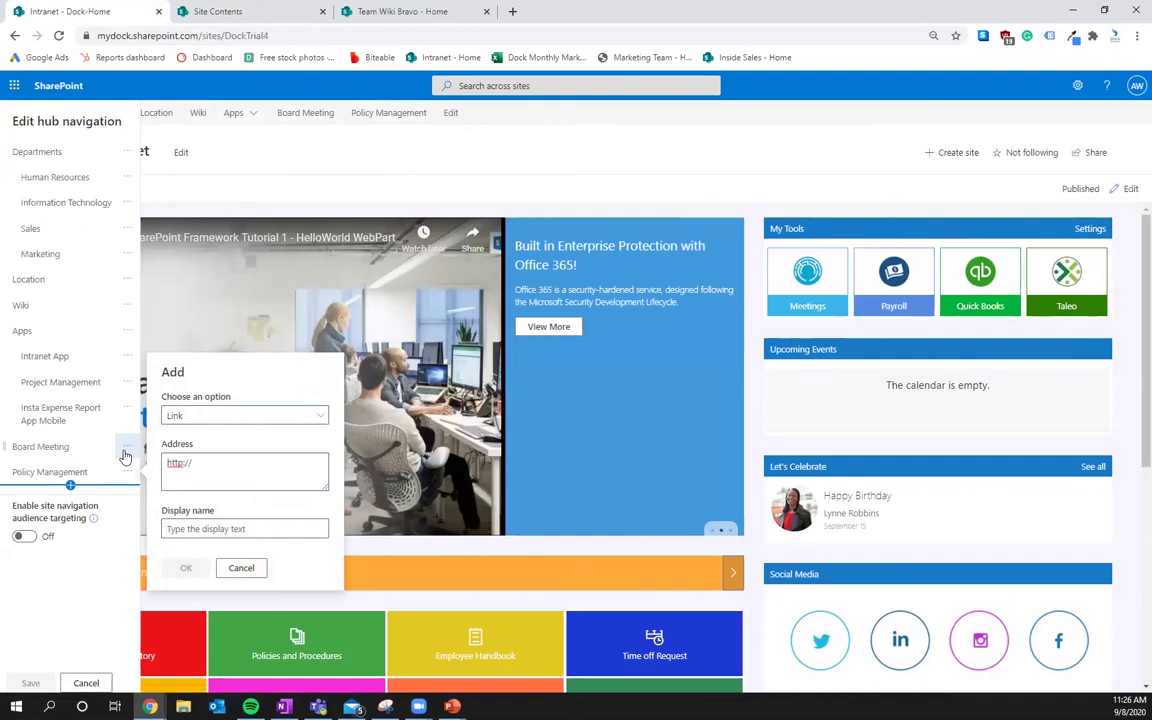
drag(193, 464, 104, 463)
key(ctrl+v)
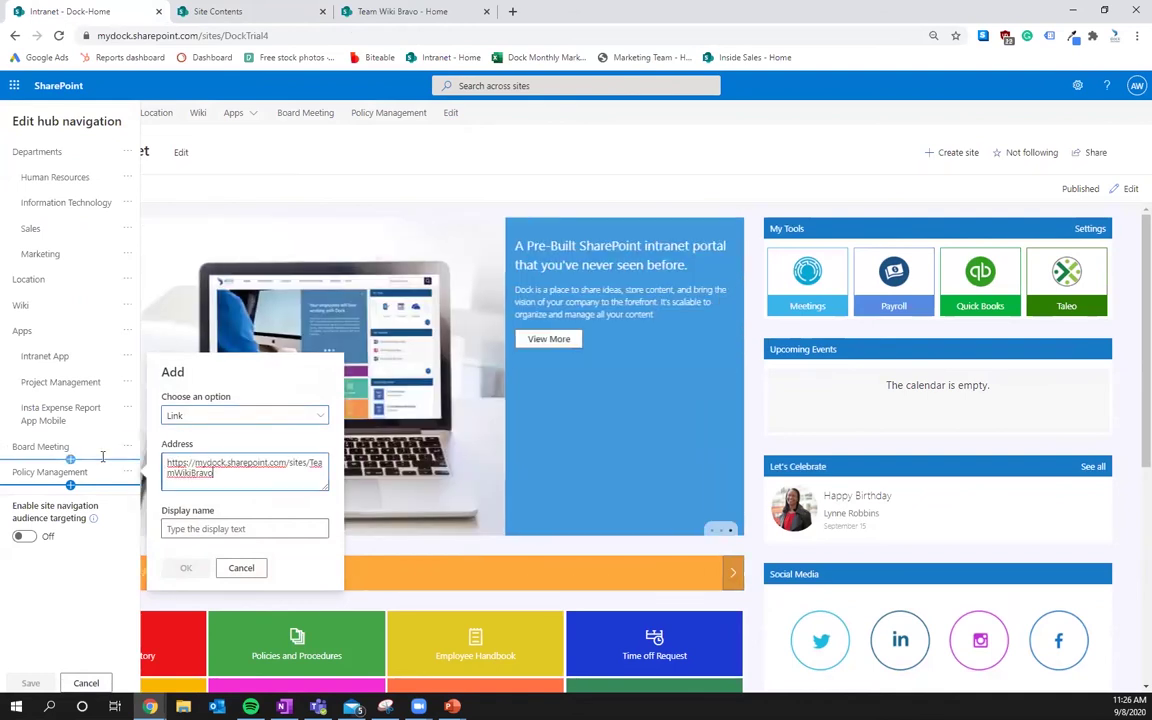
- Set the link's display name to Wiki Bravo and add it to the hub navigation
click(318, 528)
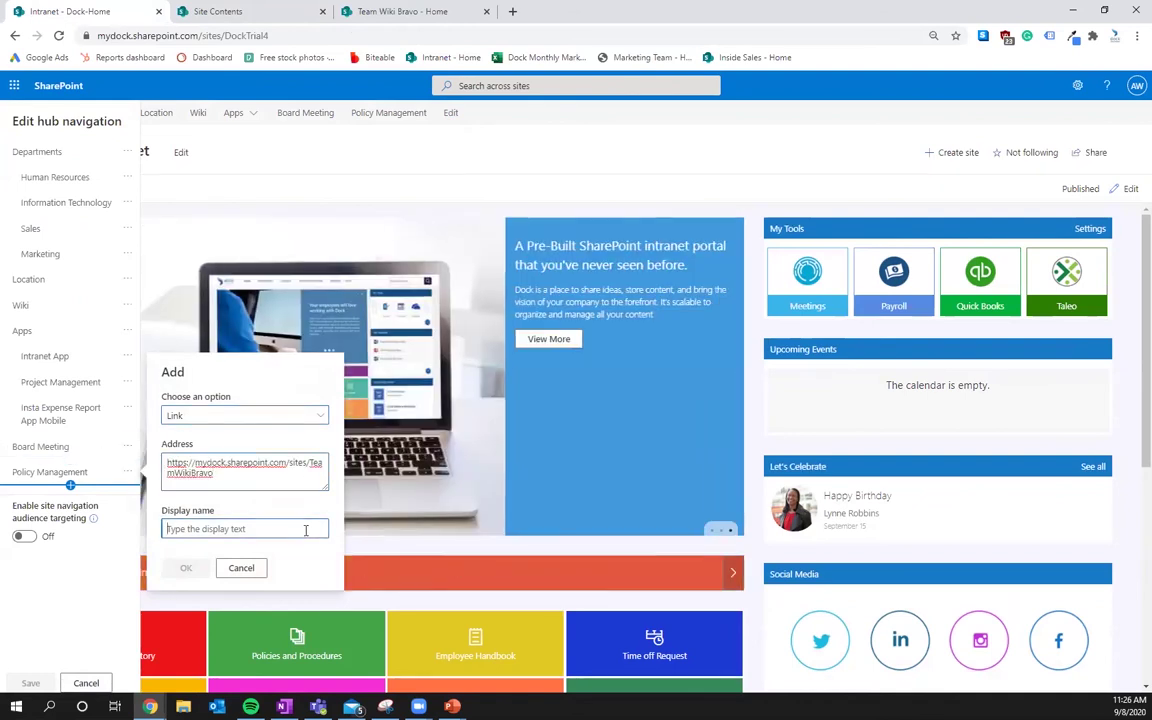
text(Tea)
key(BackSpace)
key(BackSpace)
key(BackSpace)
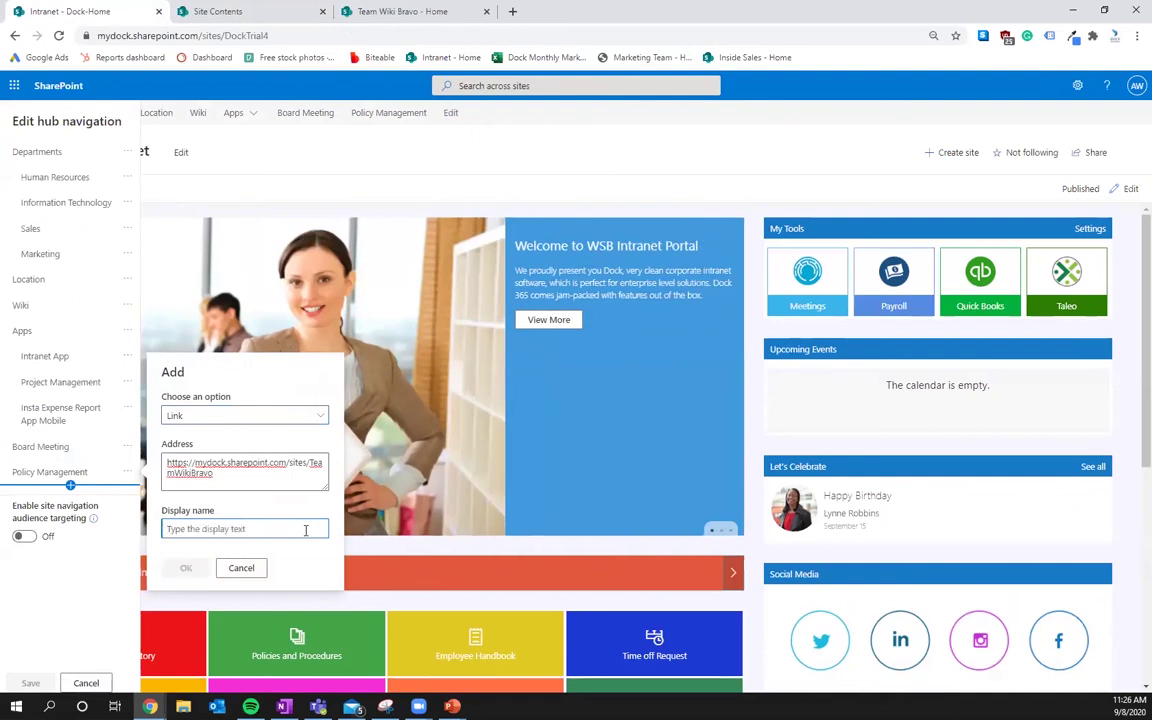
text(Wiki Bra)
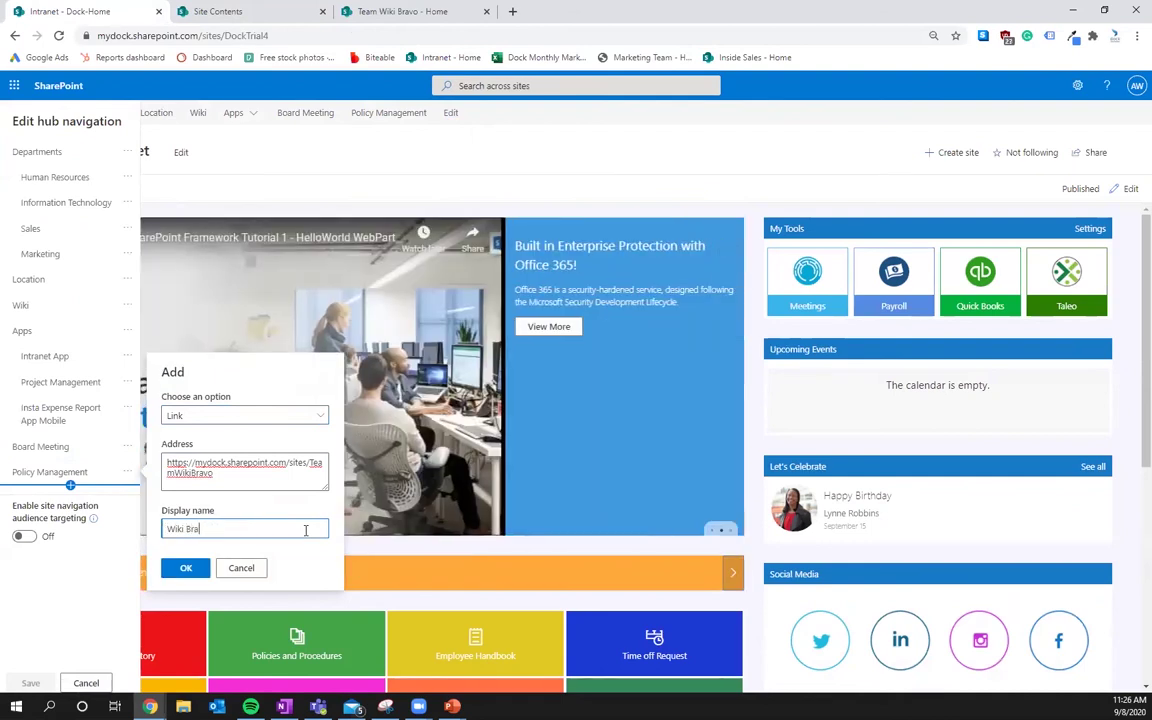
text(vo)
click(187, 568)
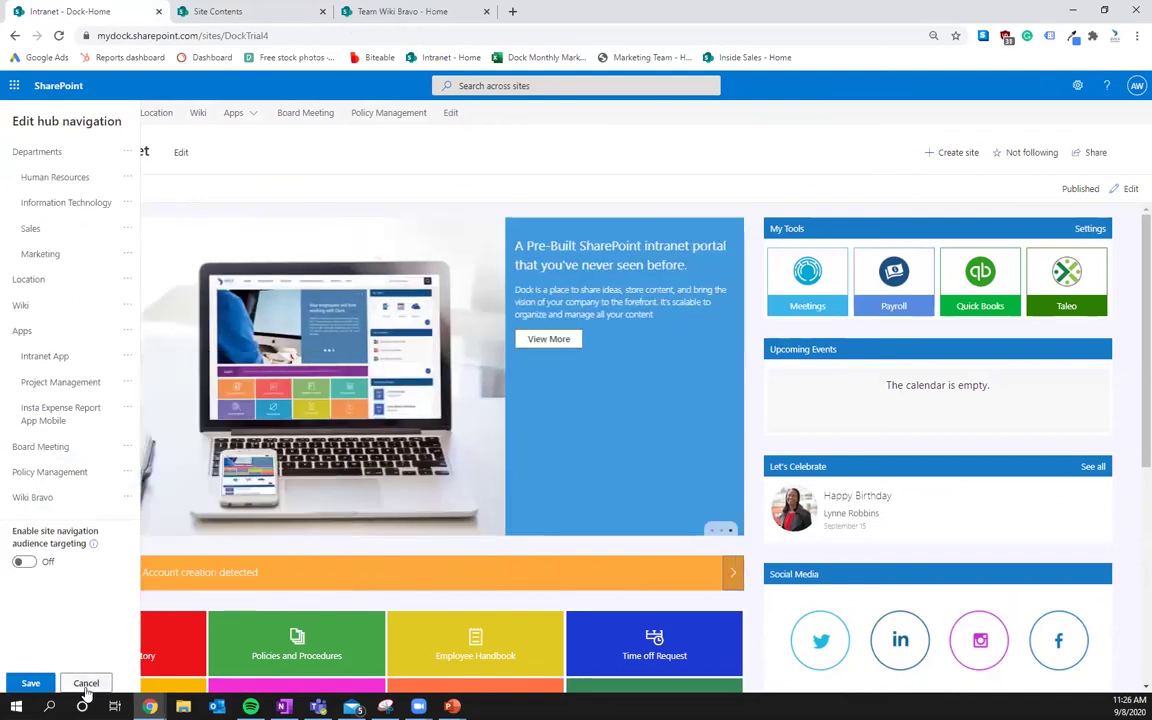
- Save the hub navigation and follow its Wiki Bravo link to the team wiki site
click(30, 682)
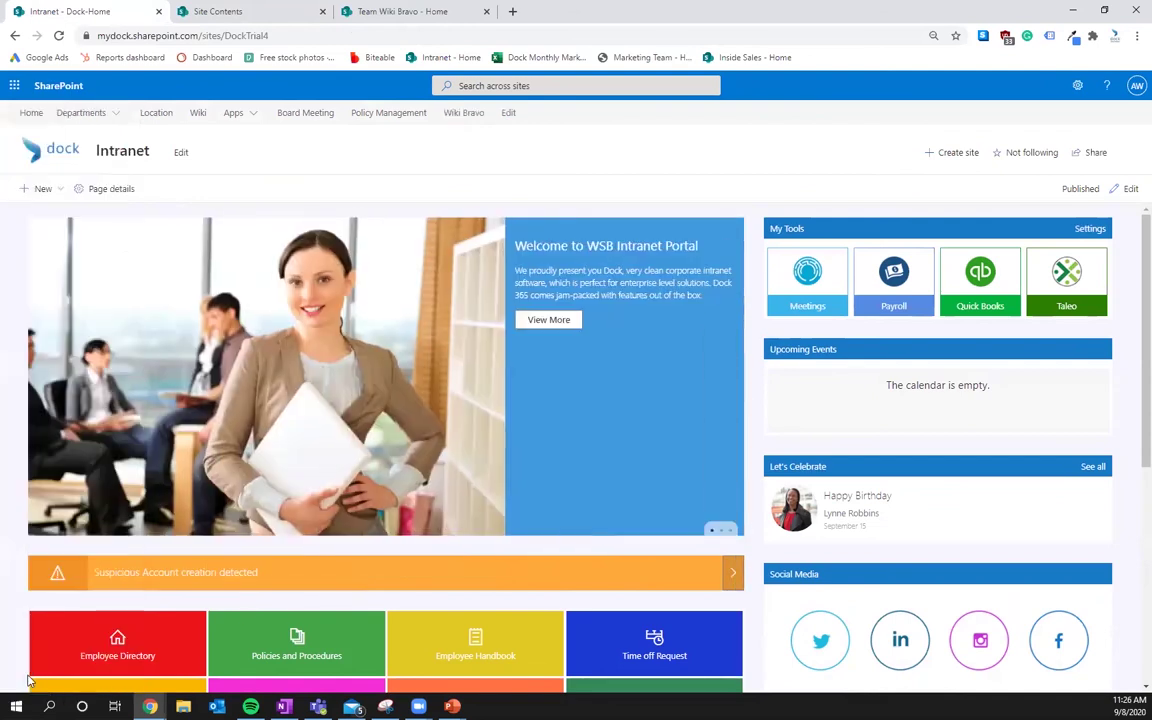
click(464, 115)
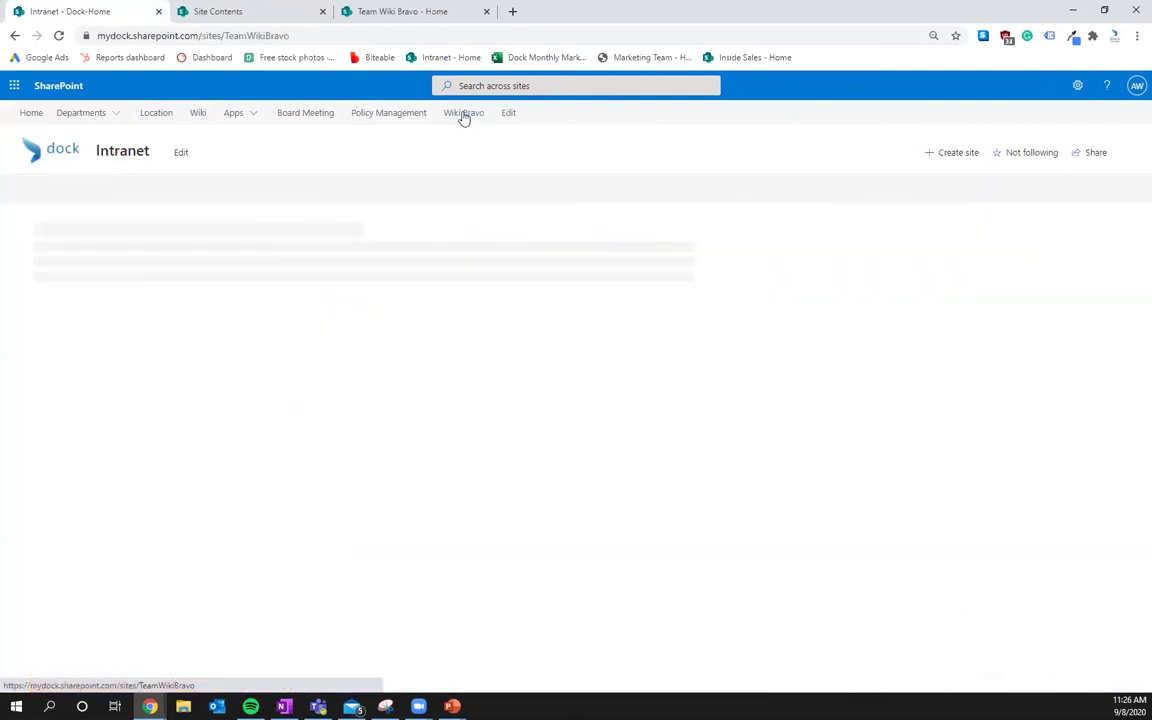